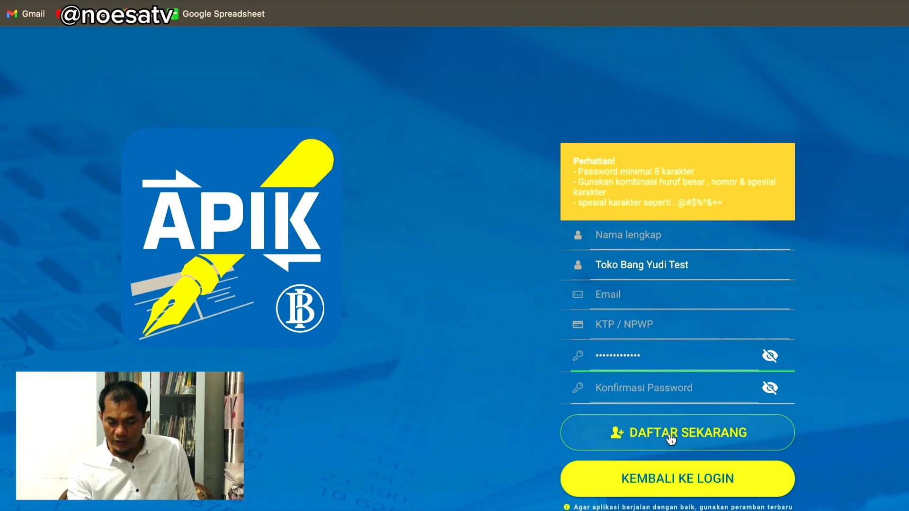
Go back to the login form, sign in, and start adding a new business from Daftar Usaha
{"action": "left_click", "coordinate": [675, 479]}
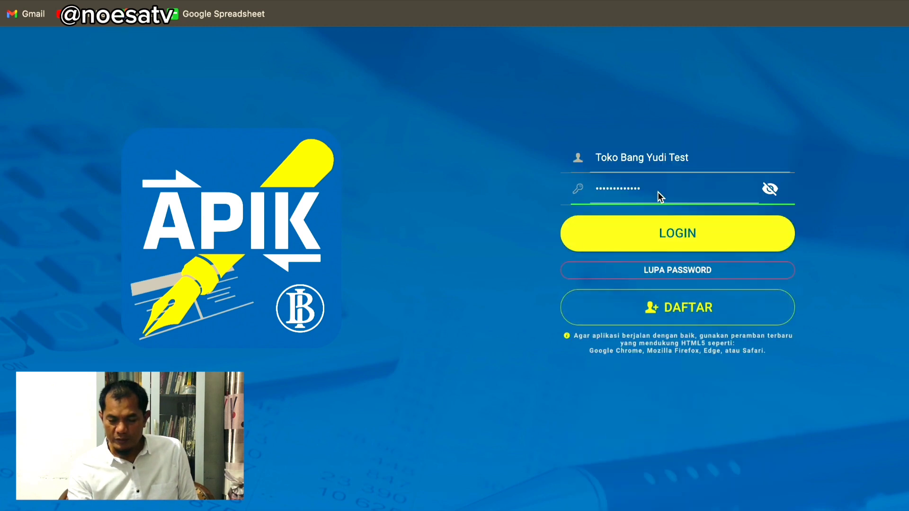
{"action": "left_click", "coordinate": [698, 236]}
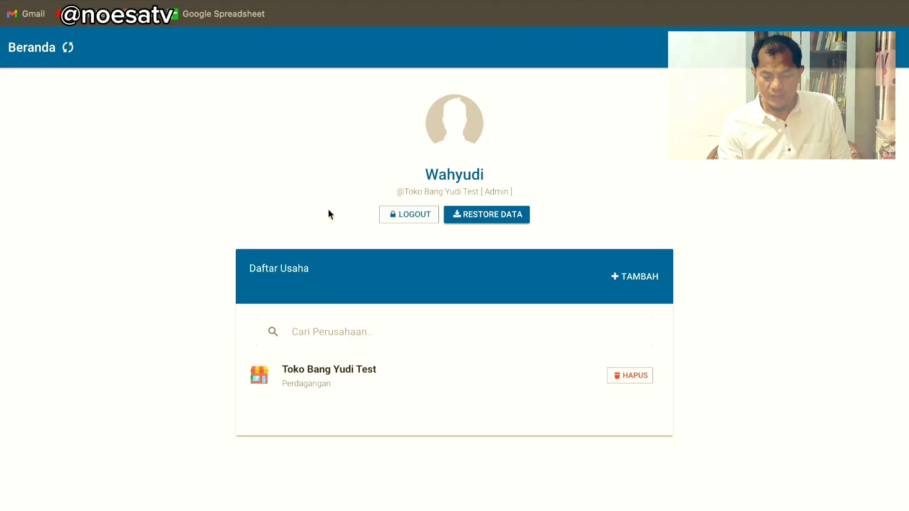
{"action": "left_click", "coordinate": [634, 276]}
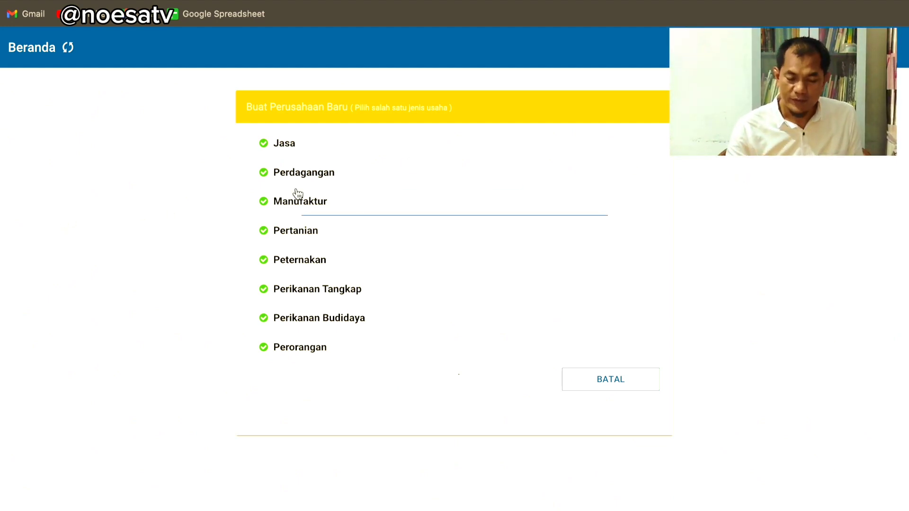
Choose Perdagangan and enter business name 'Grosir Yudi' with address 'Medan'
{"action": "left_click", "coordinate": [322, 176]}
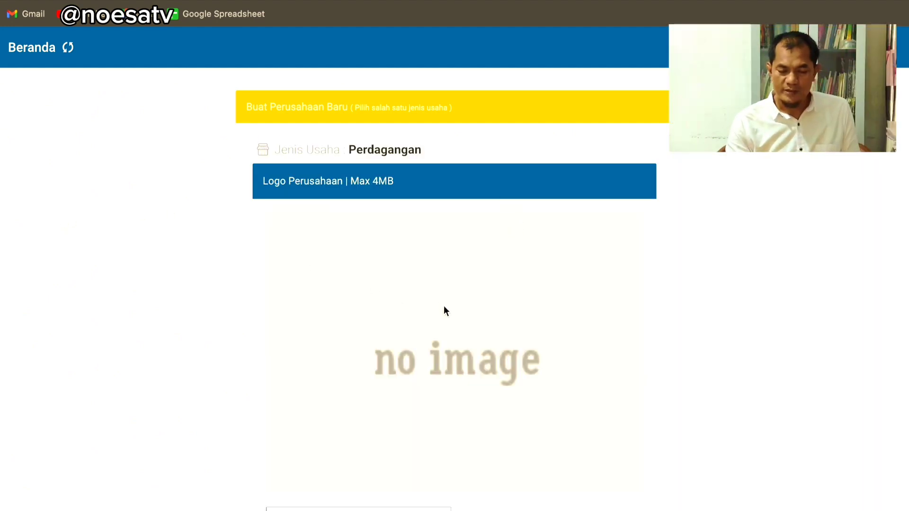
{"action": "scroll", "coordinate": [443, 305], "scroll_direction": "down", "scroll_amount": 2}
{"action": "scroll", "coordinate": [445, 307], "scroll_direction": "down", "scroll_amount": 5}
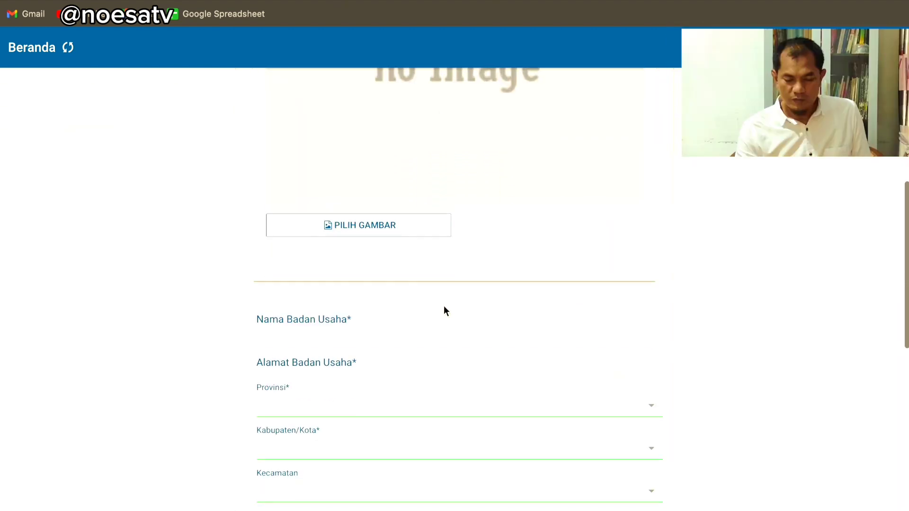
{"action": "scroll", "coordinate": [449, 295], "scroll_direction": "down", "scroll_amount": 4}
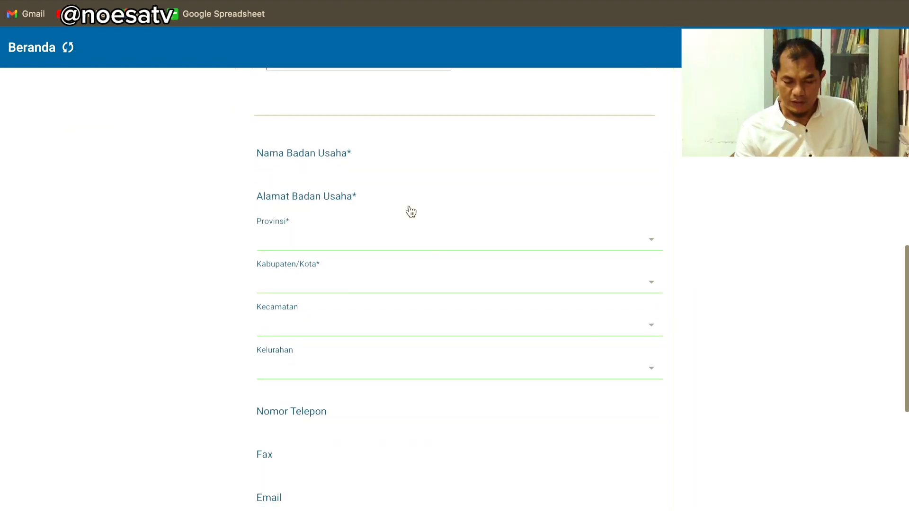
{"action": "left_click", "coordinate": [348, 151]}
{"action": "type", "text": "G"}
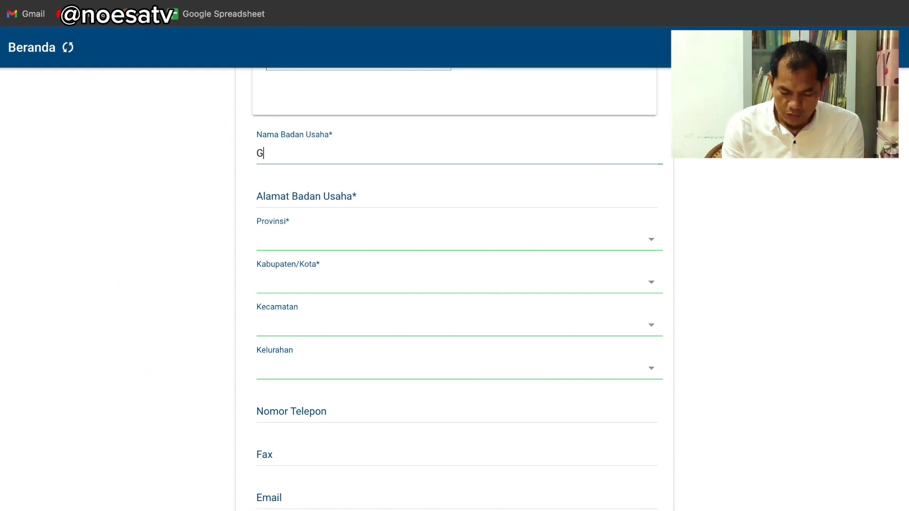
{"action": "type", "text": "rosir Yudi"}
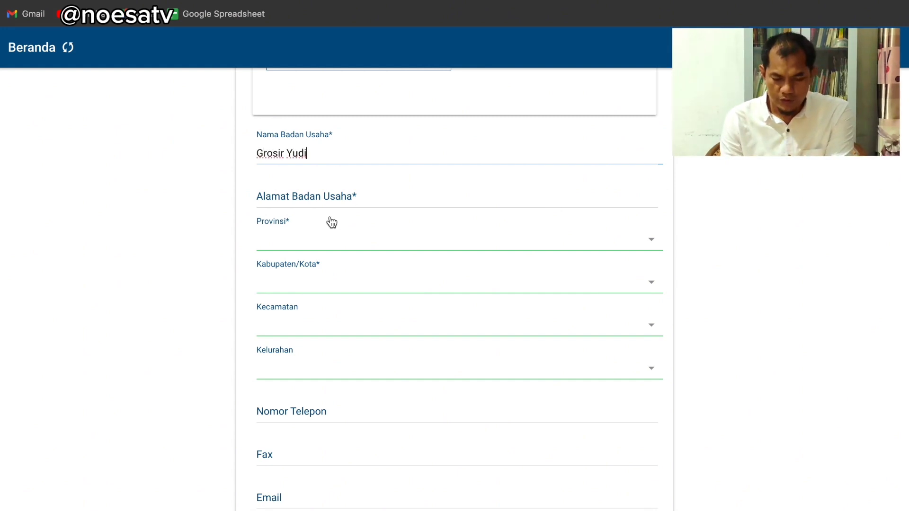
{"action": "left_click", "coordinate": [325, 196]}
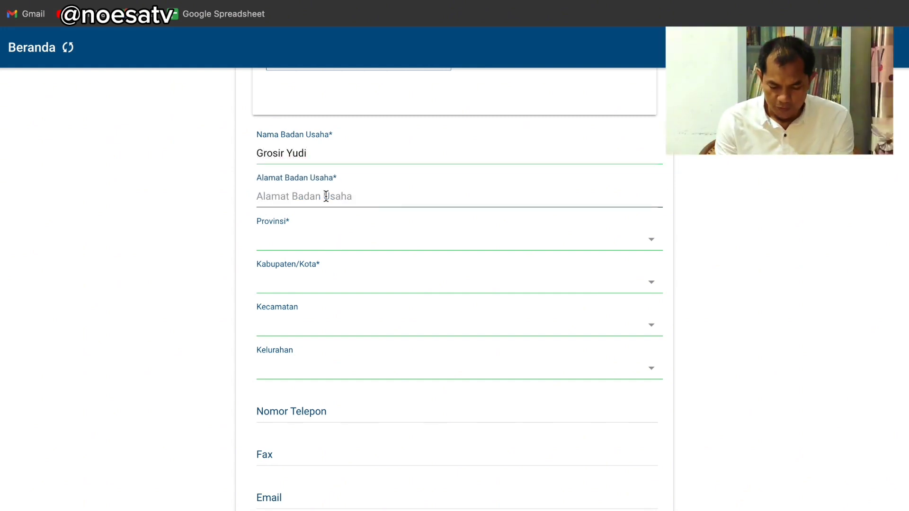
{"action": "type", "text": "Mwedan"}
{"action": "key", "text": "BackSpace"}
{"action": "key", "text": "BackSpace"}
{"action": "key", "text": "BackSpace"}
{"action": "key", "text": "BackSpace"}
{"action": "key", "text": "BackSpace"}
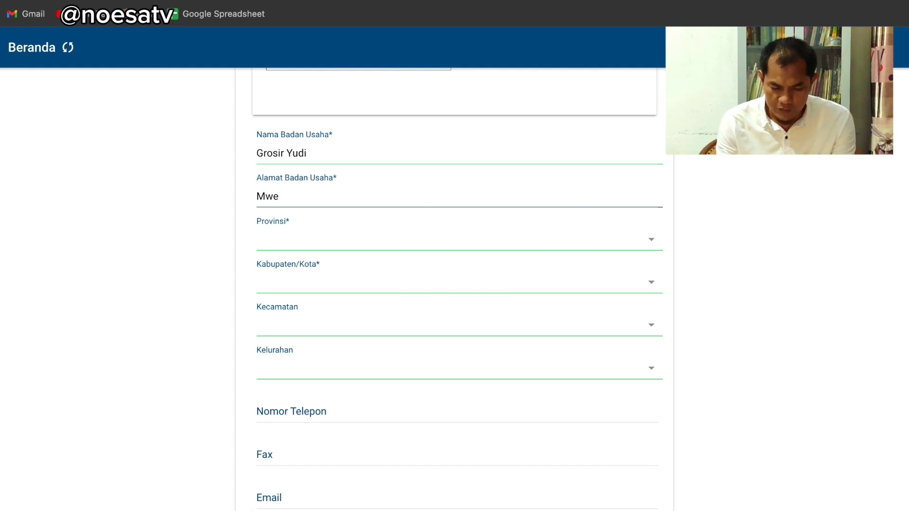
{"action": "type", "text": "edan"}
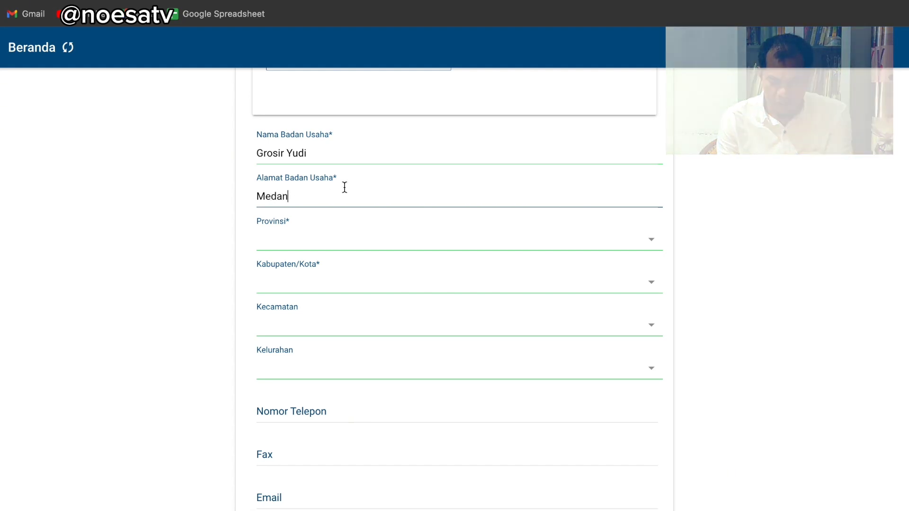
Set the location to SUMATERA UTARA, KABUPATEN DELI SERDANG, PATUMBAK, MARINDAL DUA
{"action": "left_click", "coordinate": [469, 233]}
{"action": "scroll", "coordinate": [470, 376], "scroll_direction": "down", "scroll_amount": 10}
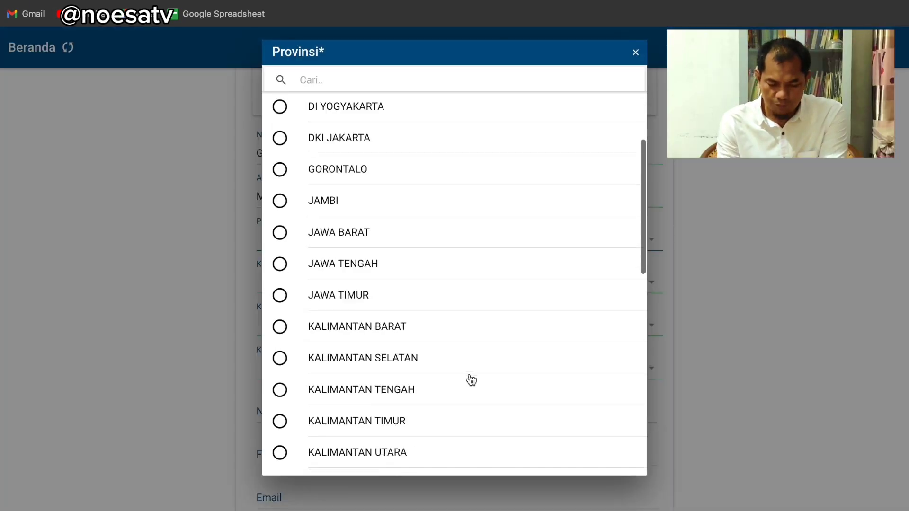
{"action": "left_click", "coordinate": [414, 470]}
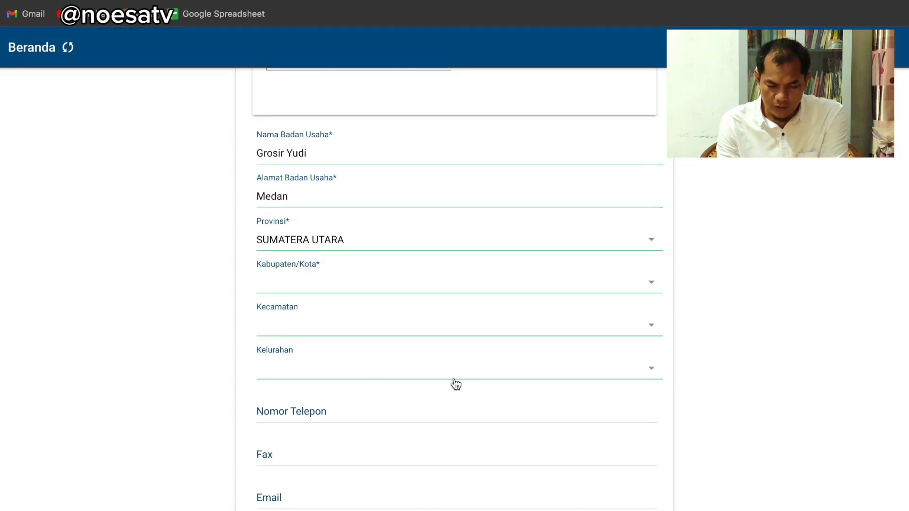
{"action": "left_click", "coordinate": [621, 289]}
{"action": "left_click", "coordinate": [432, 204]}
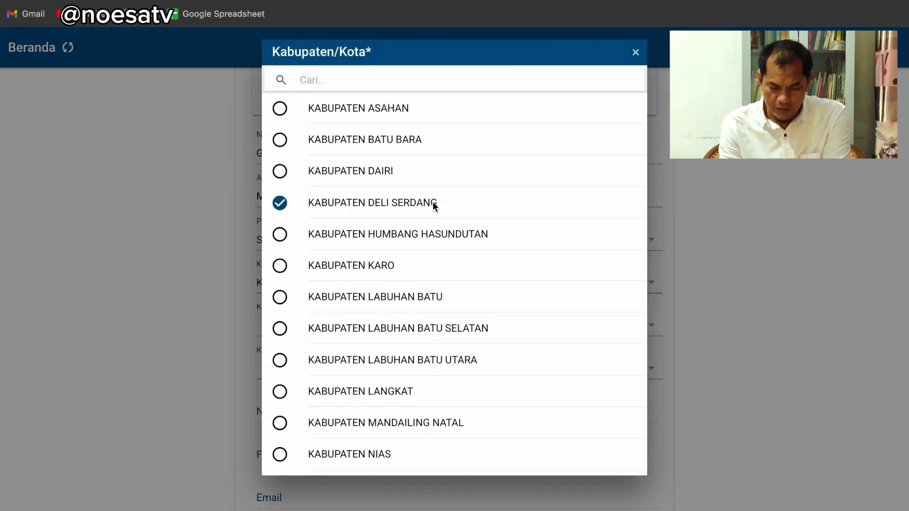
{"action": "left_click", "coordinate": [611, 330]}
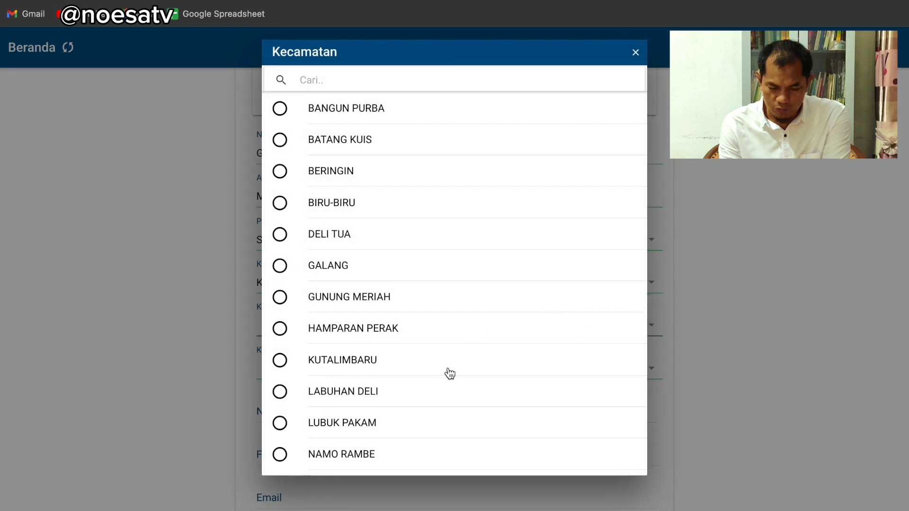
{"action": "scroll", "coordinate": [388, 329], "scroll_direction": "down", "scroll_amount": 5}
{"action": "left_click", "coordinate": [388, 330]}
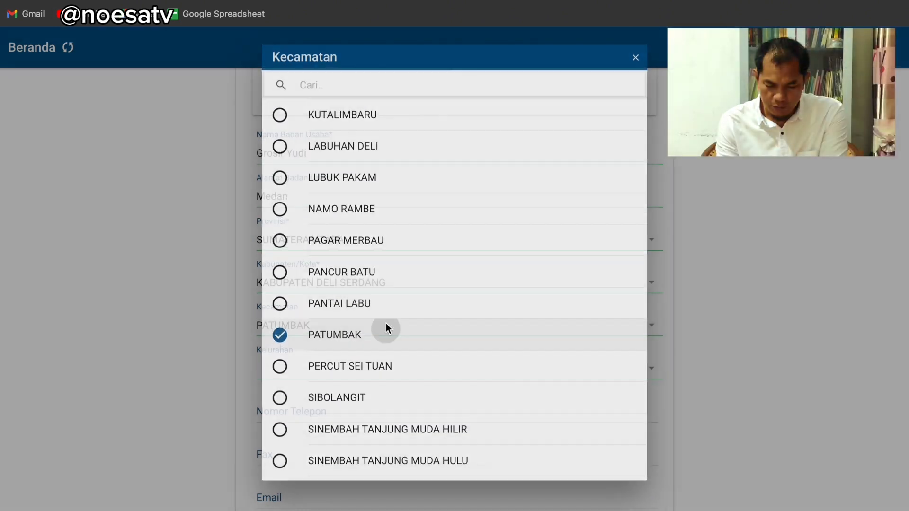
{"action": "left_click", "coordinate": [641, 366]}
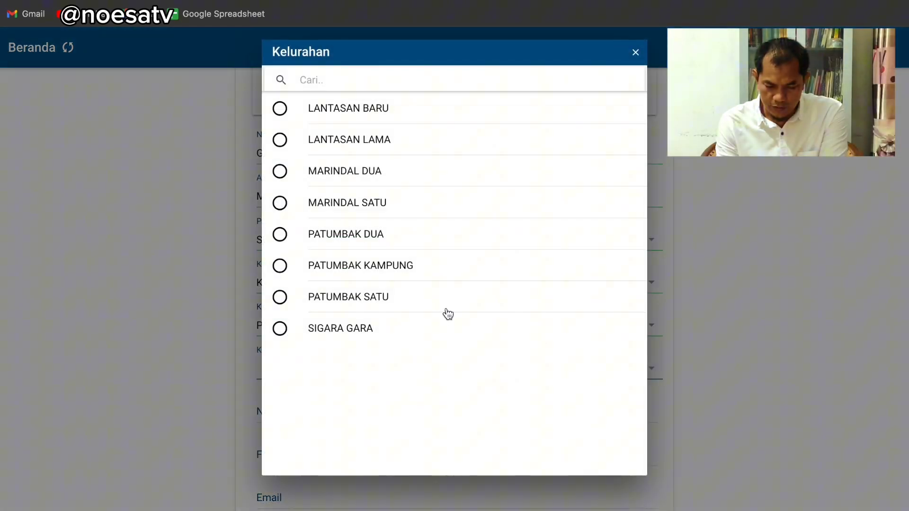
{"action": "left_click", "coordinate": [408, 176]}
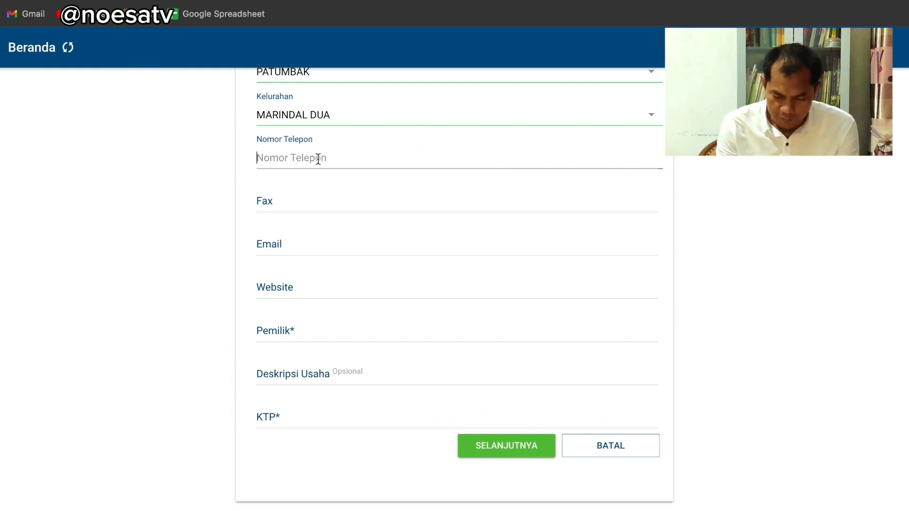
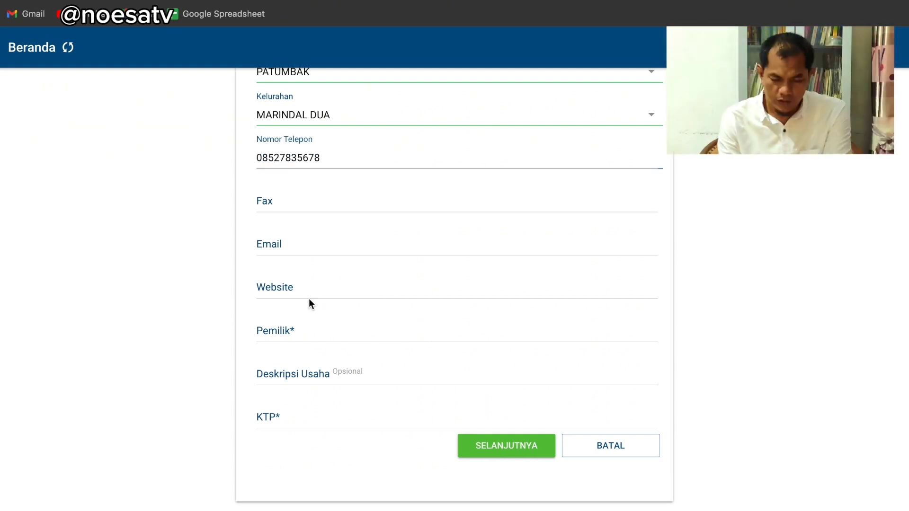
Fill in the business phone number, the owner's name and KTP number, then continue
{"action": "left_click", "coordinate": [290, 328]}
{"action": "type", "text": "y"}
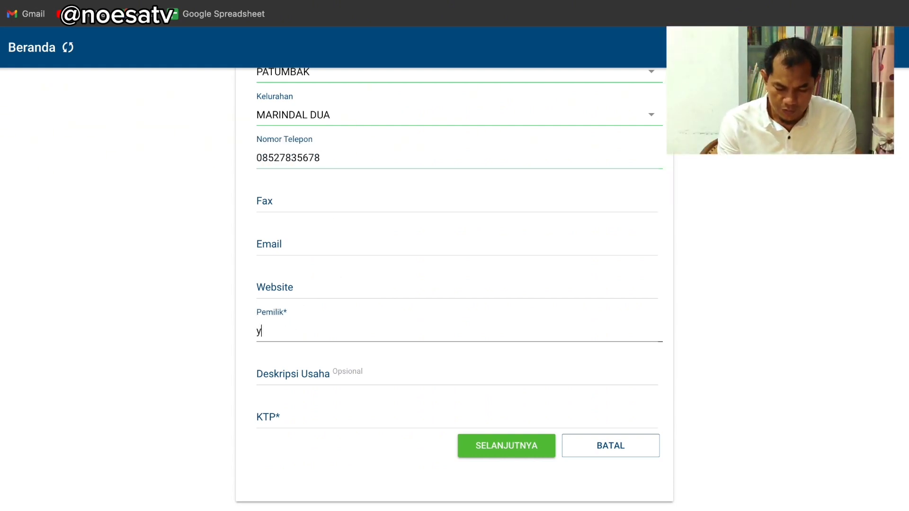
{"action": "key", "text": "BackSpace"}
{"action": "type", "text": "Yudi"}
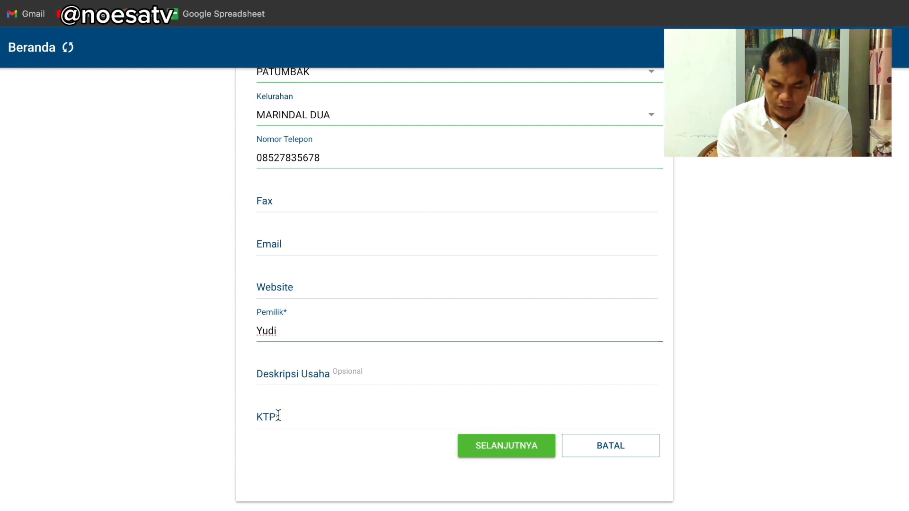
{"action": "left_click", "coordinate": [278, 416]}
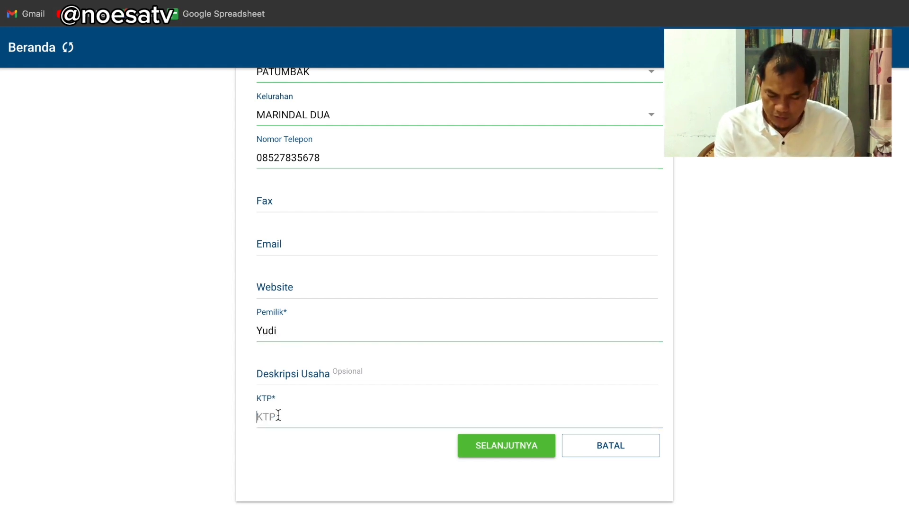
{"action": "type", "text": "1234567890123456"}
{"action": "left_click", "coordinate": [464, 449]}
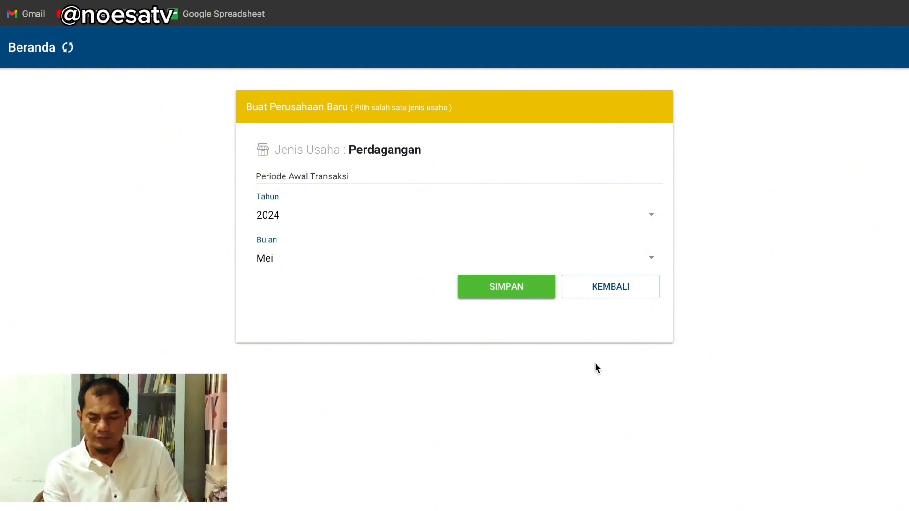
Set the starting period to 2024, April and save the Grosir Yudi business
{"action": "left_click", "coordinate": [651, 217]}
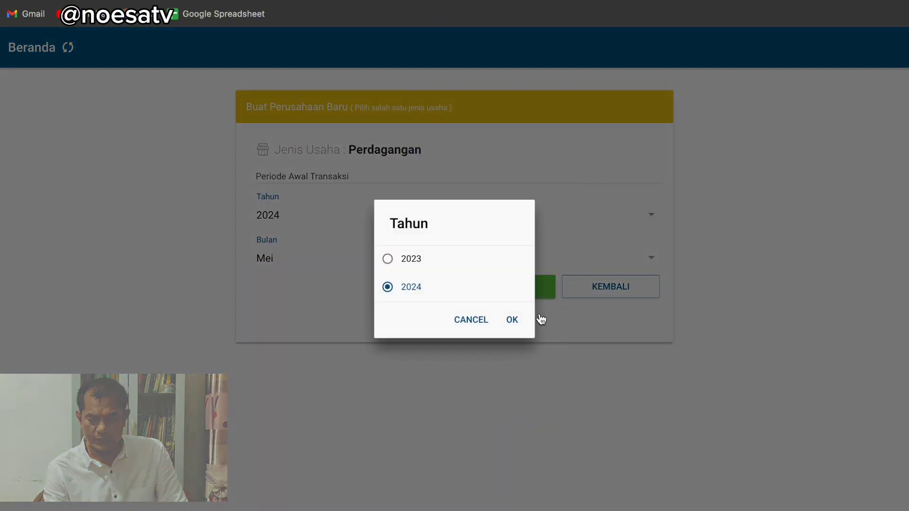
{"action": "left_click", "coordinate": [512, 319]}
{"action": "left_click", "coordinate": [655, 260]}
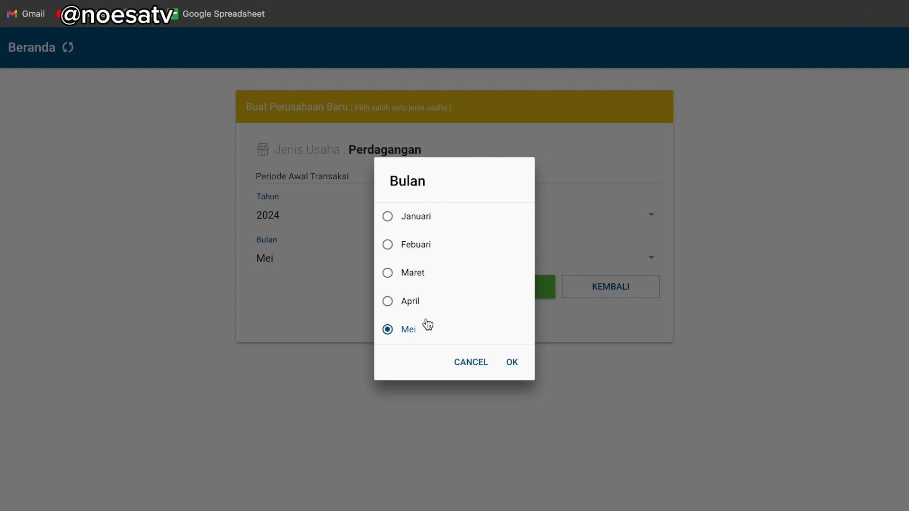
{"action": "left_click", "coordinate": [415, 306]}
{"action": "left_click", "coordinate": [510, 362]}
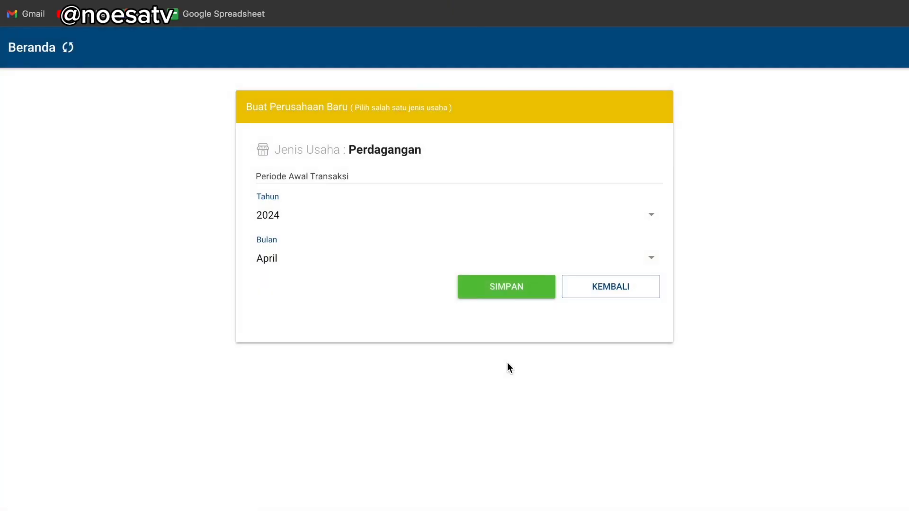
{"action": "left_click", "coordinate": [511, 286]}
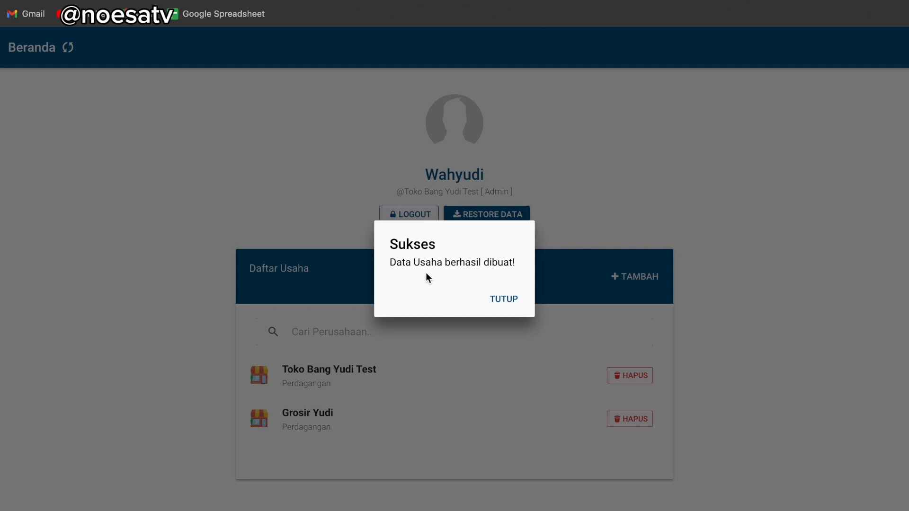
Dismiss the Sukses message to return to the Daftar Usaha list
{"action": "left_click", "coordinate": [504, 301]}
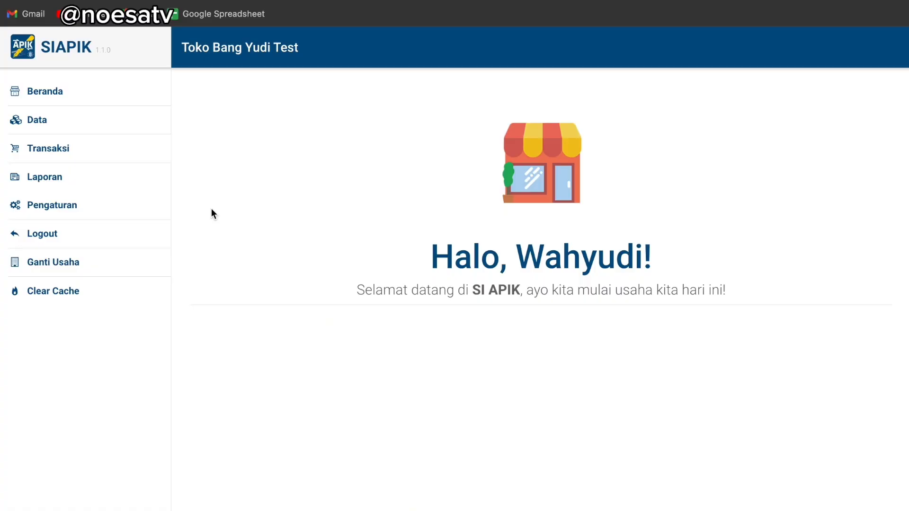
Open a new Modal Uang capital transaction from the Transaksi menu
{"action": "left_click", "coordinate": [61, 149]}
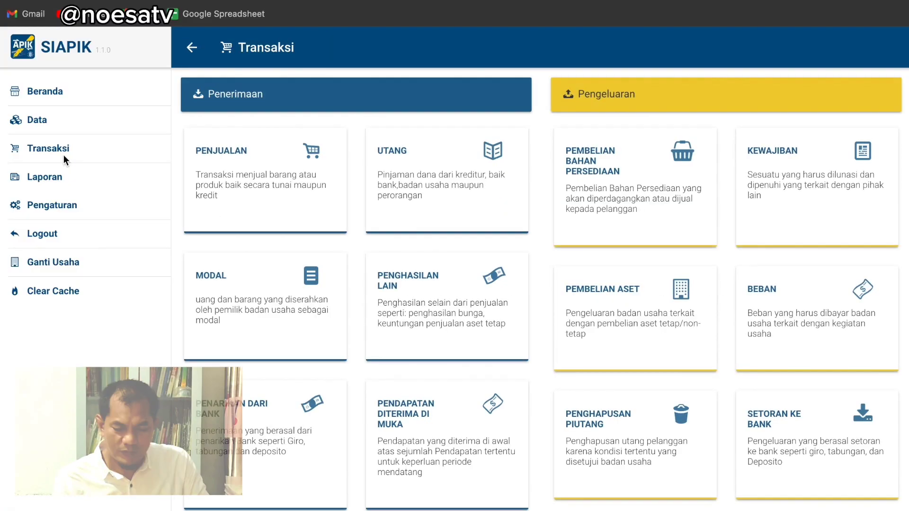
{"action": "left_click", "coordinate": [230, 283]}
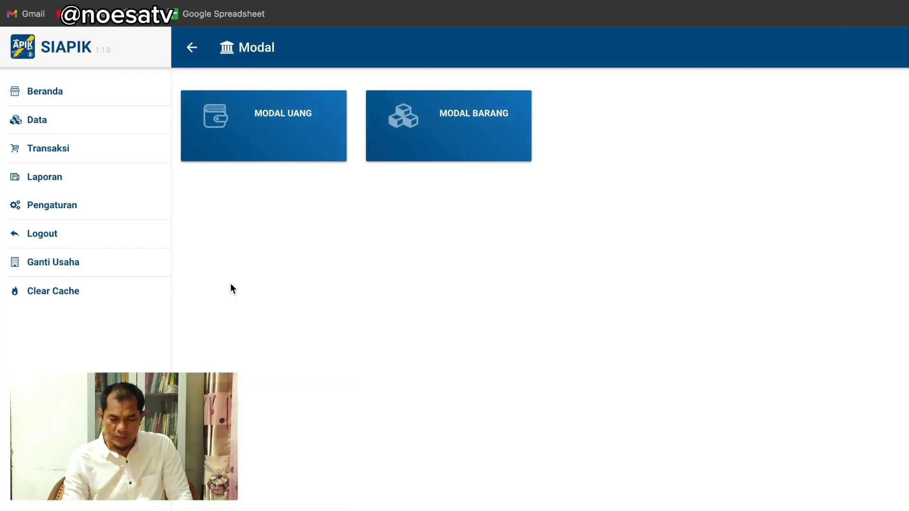
{"action": "left_click", "coordinate": [293, 109]}
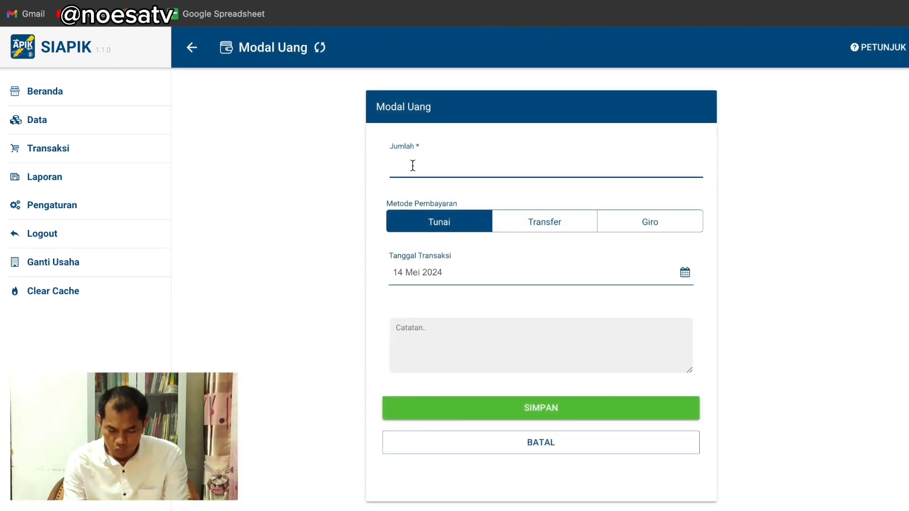
Save Rp10.000.000 cash capital dated 1 Mei 2024 noted Modal Sendiri, then start another entry
{"action": "type", "text": "10.000.000"}
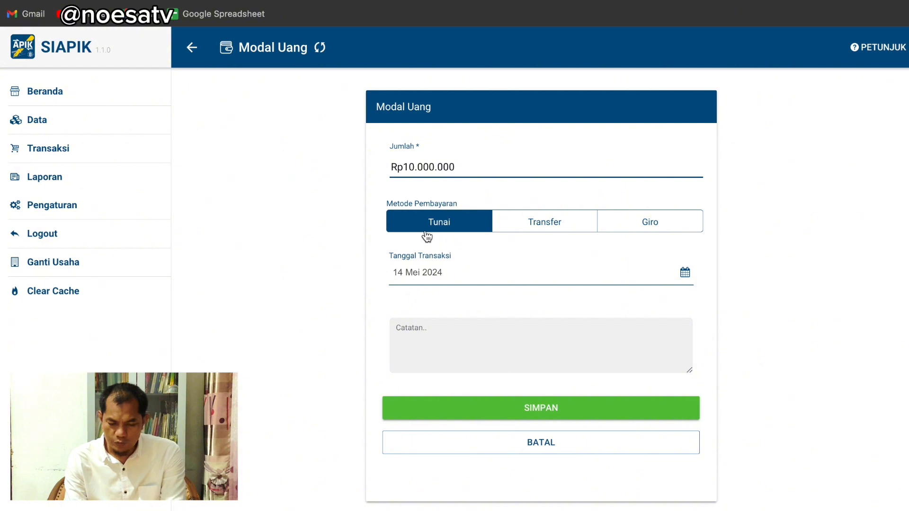
{"action": "left_click", "coordinate": [685, 272]}
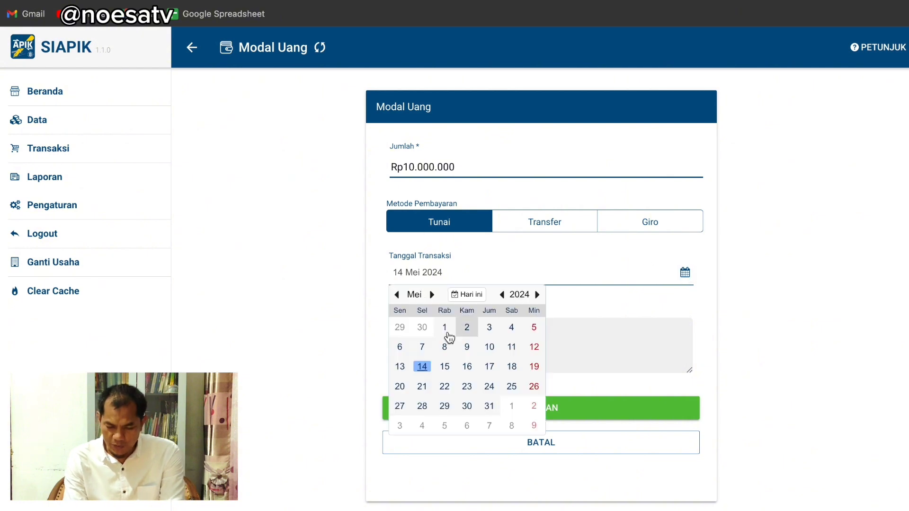
{"action": "left_click", "coordinate": [445, 326]}
{"action": "type", "text": "Modal Sendiri"}
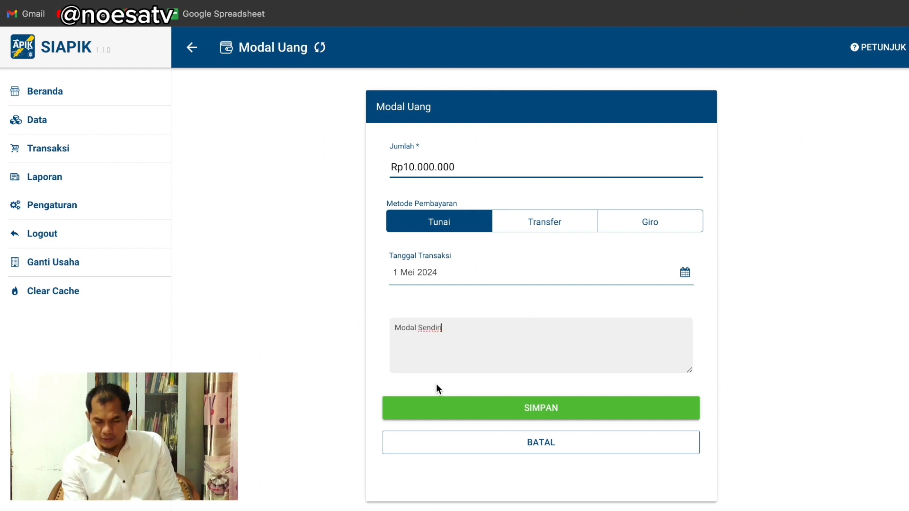
{"action": "left_click", "coordinate": [480, 417]}
{"action": "left_click", "coordinate": [385, 339]}
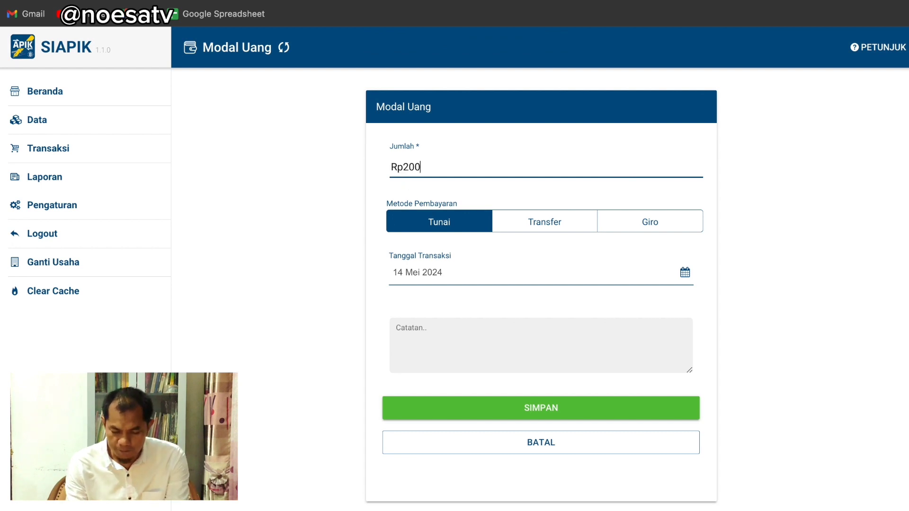
Enter Rp20.000.000 as the amount and switch the payment method to Transfer
{"action": "type", "text": "00000"}
{"action": "left_click", "coordinate": [445, 274]}
{"action": "left_click", "coordinate": [544, 222]}
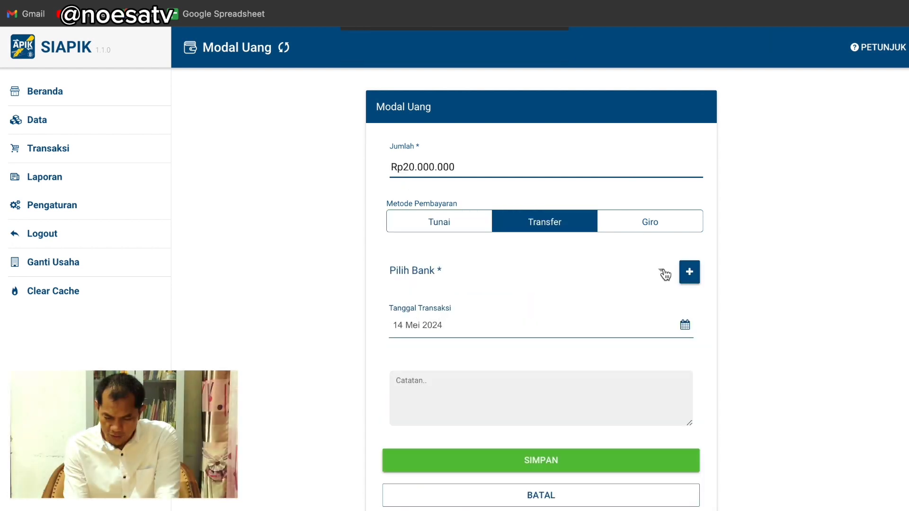
{"action": "left_click", "coordinate": [663, 271]}
{"action": "left_click", "coordinate": [636, 52]}
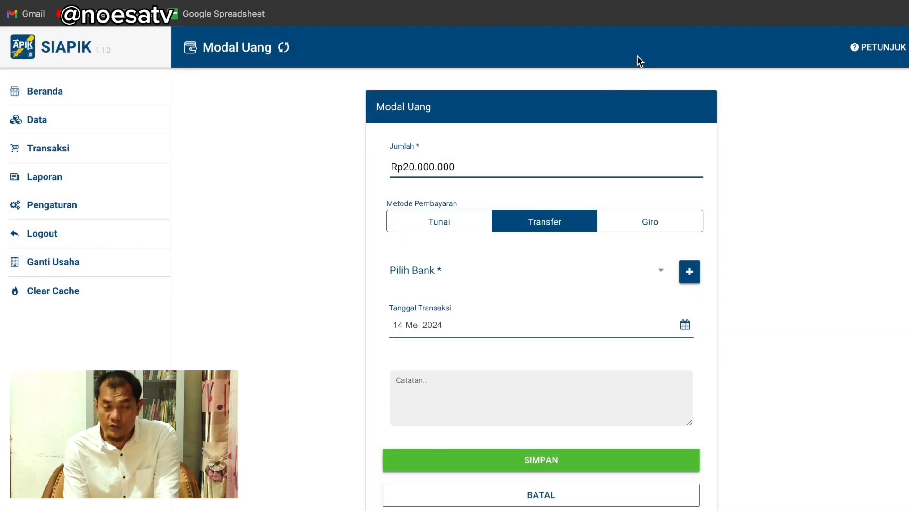
Create a new IDR Tabungan bank account named Bank Man with its account number
{"action": "left_click", "coordinate": [688, 269]}
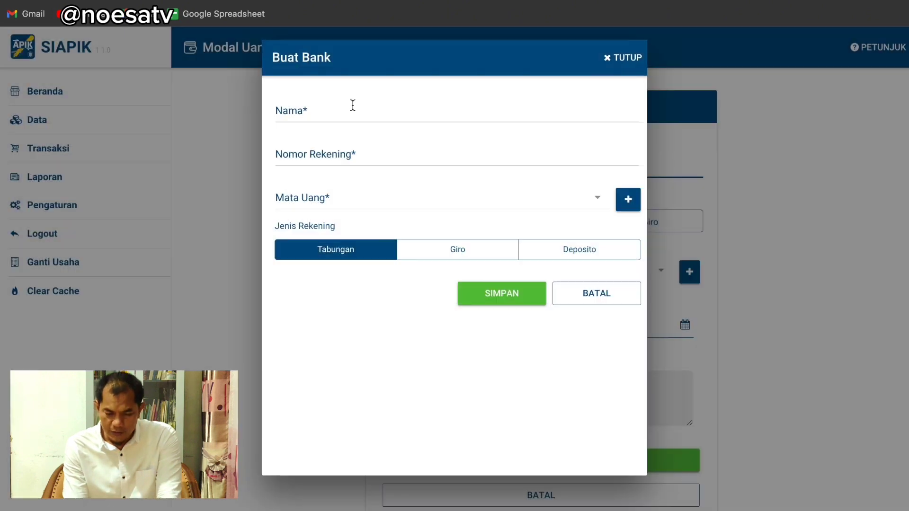
{"action": "type", "text": "Bank"}
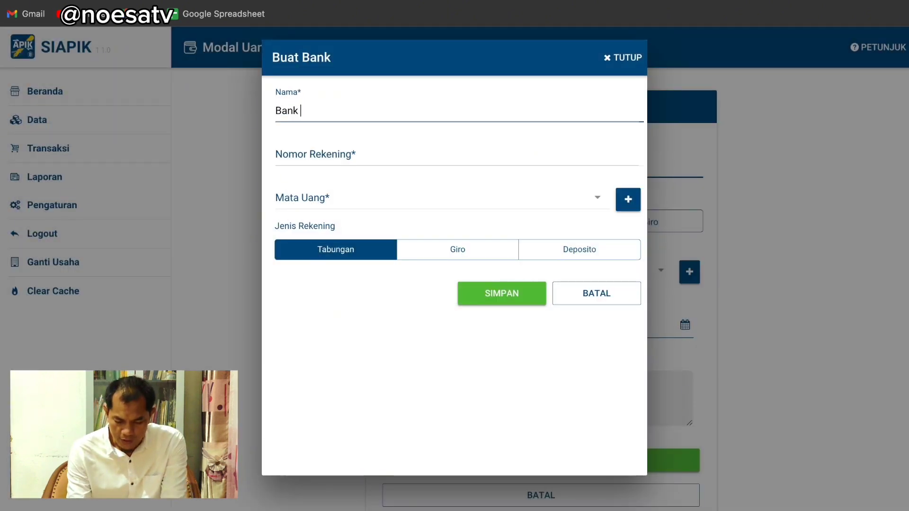
{"action": "type", "text": " Mab"}
{"action": "key", "text": "BackSpace"}
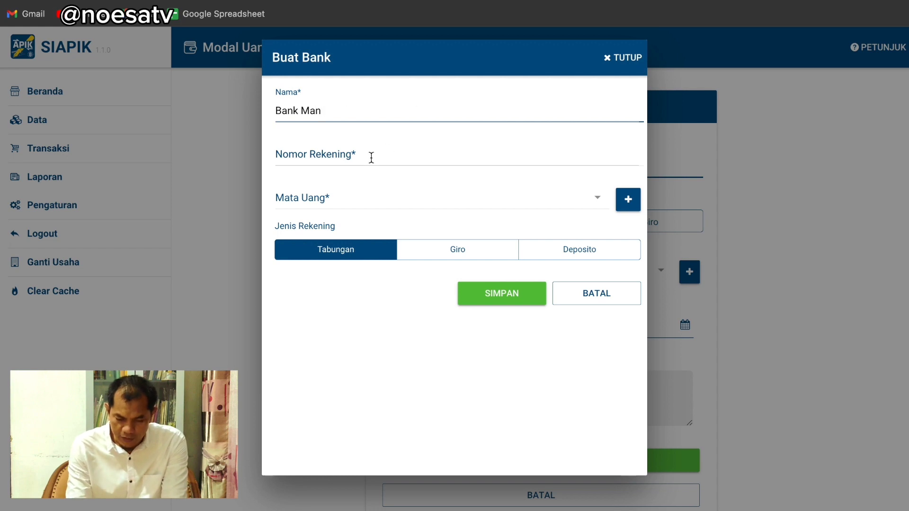
{"action": "left_click", "coordinate": [372, 157]}
{"action": "type", "text": "1234567890"}
{"action": "left_click", "coordinate": [597, 198]}
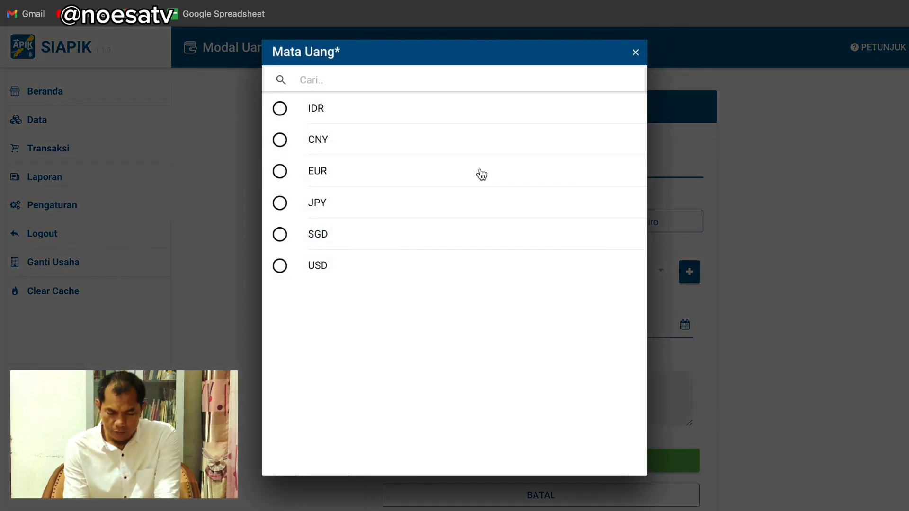
{"action": "left_click", "coordinate": [325, 110]}
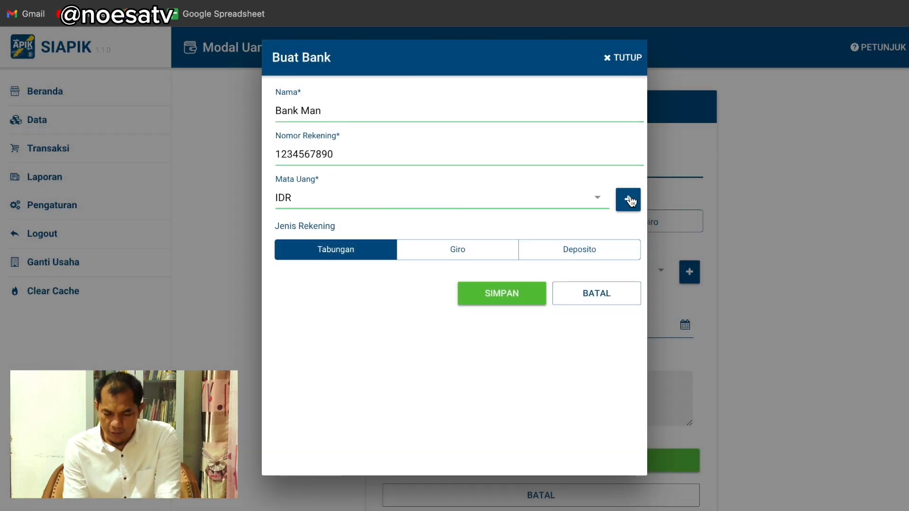
{"action": "left_click", "coordinate": [515, 294]}
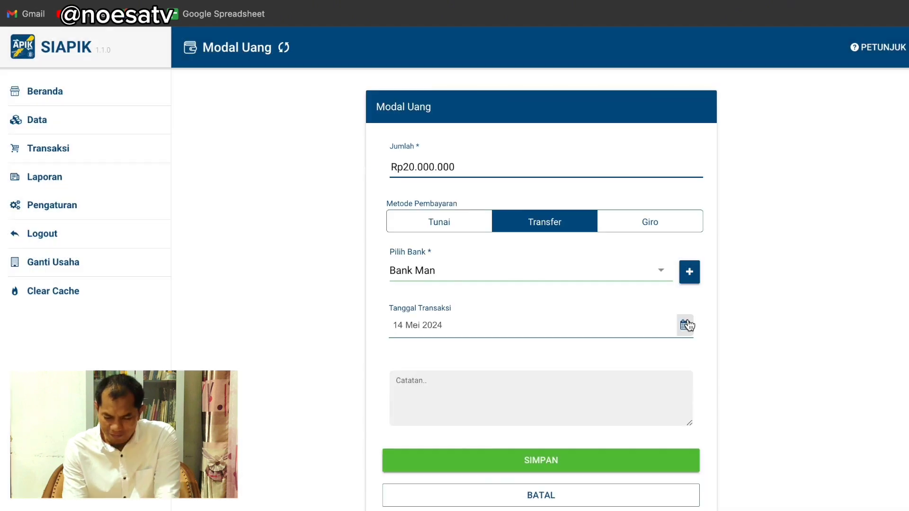
Date the transfer entry 1 Mei 2024 and save it
{"action": "left_click", "coordinate": [685, 324]}
{"action": "left_click", "coordinate": [445, 380]}
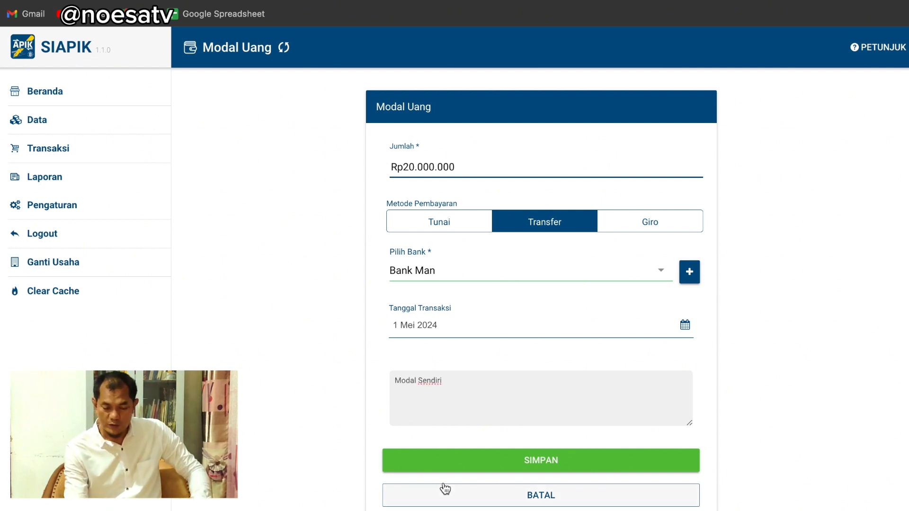
{"action": "left_click", "coordinate": [467, 462]}
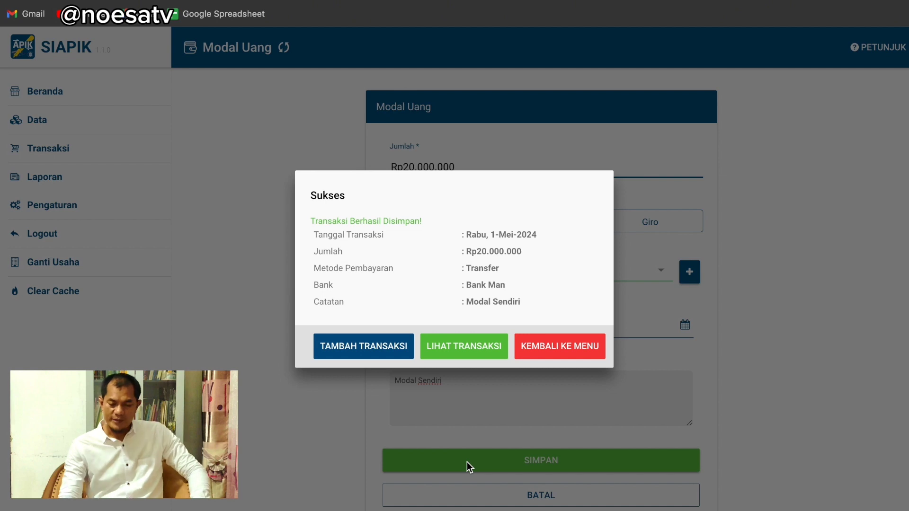
Review both Modal Uang entries in History Transaksi, then go back to Transaksi
{"action": "left_click", "coordinate": [453, 351]}
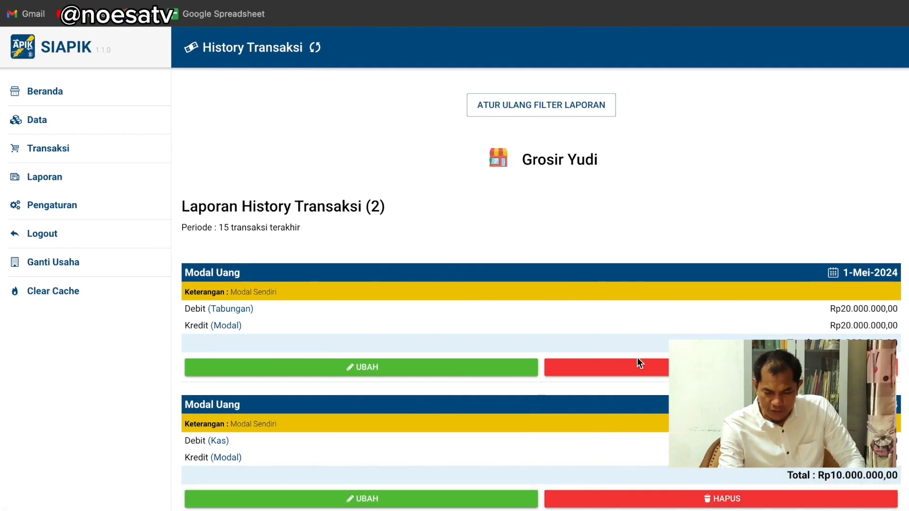
{"action": "left_click", "coordinate": [106, 148]}
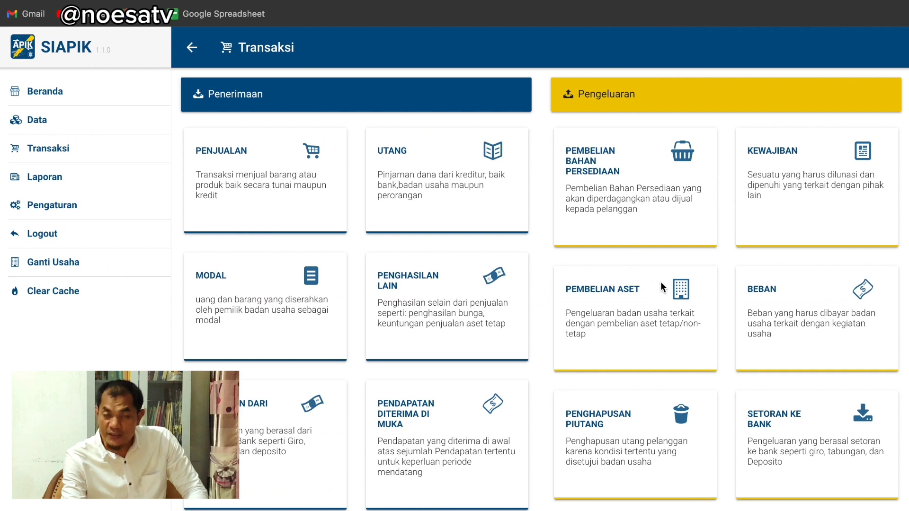
Start a cash fixed-asset purchase and create asset Timbangan Manual: Kelompok I, Perlengkapan lainnya, Rp500.000
{"action": "left_click", "coordinate": [624, 305]}
{"action": "left_click", "coordinate": [316, 128]}
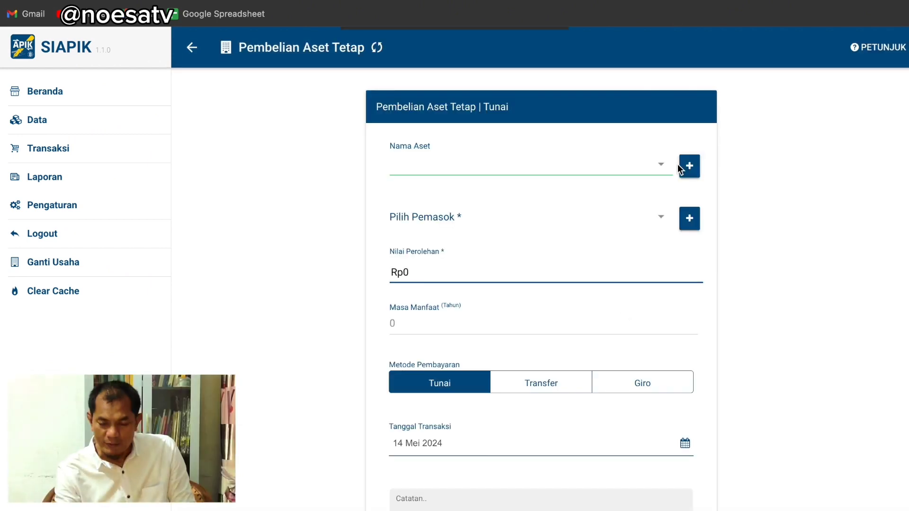
{"action": "left_click", "coordinate": [686, 170]}
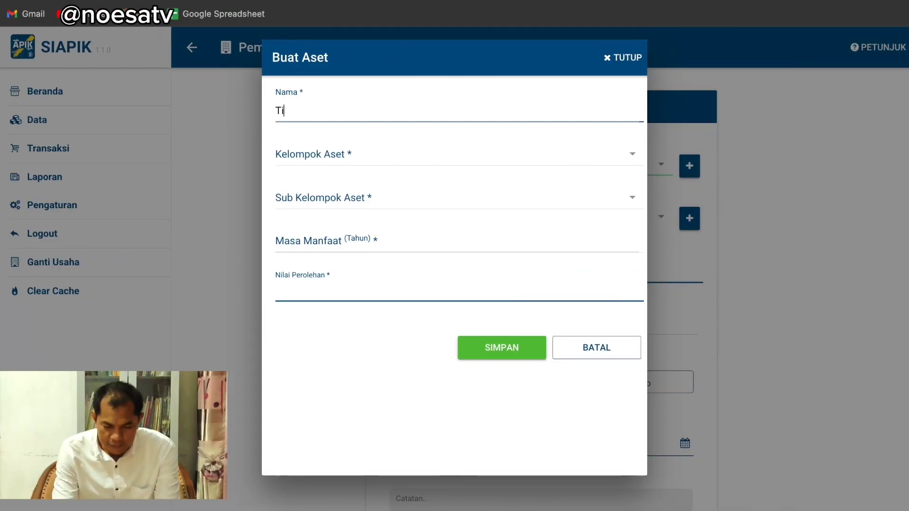
{"action": "type", "text": "mbangan Manual"}
{"action": "left_click", "coordinate": [631, 155]}
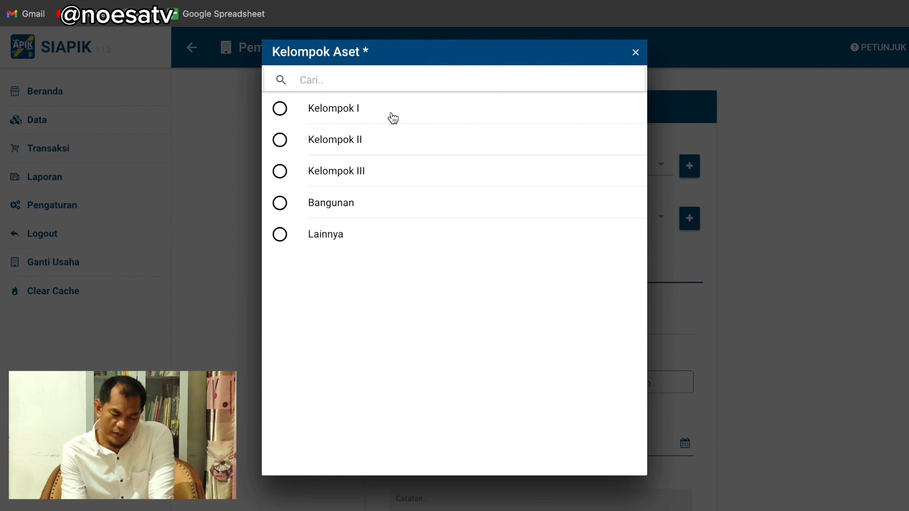
{"action": "left_click", "coordinate": [362, 120]}
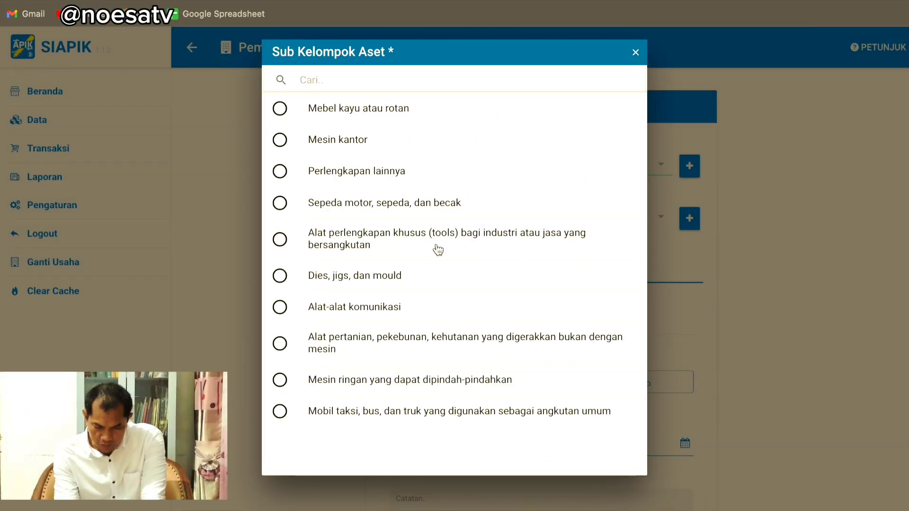
{"action": "left_click", "coordinate": [357, 171]}
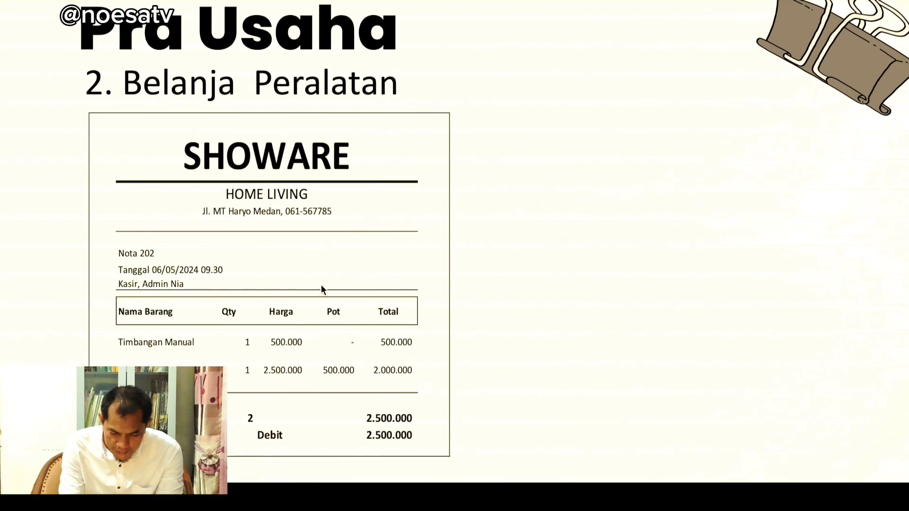
{"action": "key", "text": "ctrl+Right"}
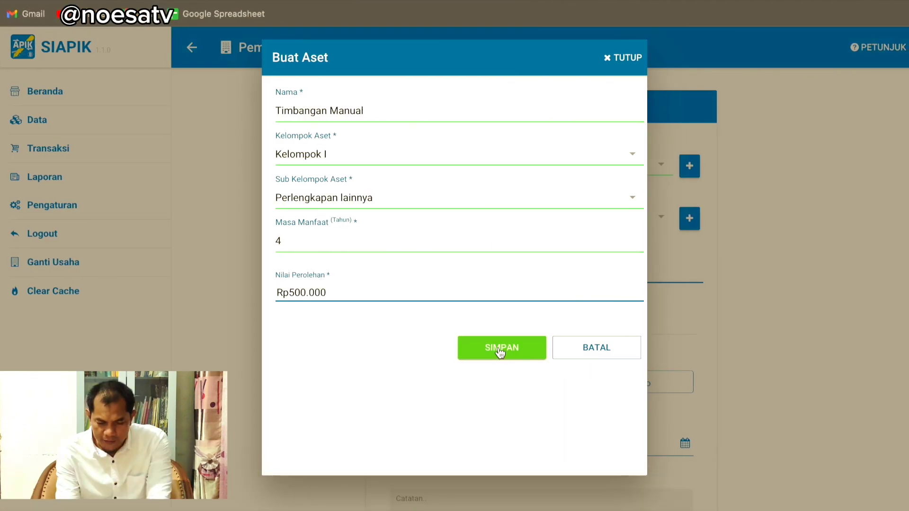
{"action": "left_click", "coordinate": [501, 352]}
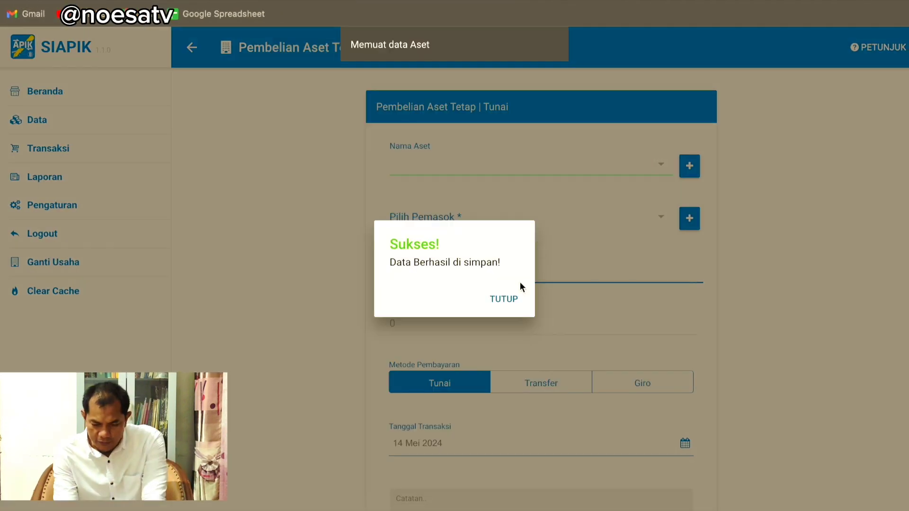
{"action": "left_click", "coordinate": [511, 300]}
Select Timbangan Manual as the purchased asset and open the new-supplier form
{"action": "left_click", "coordinate": [653, 171]}
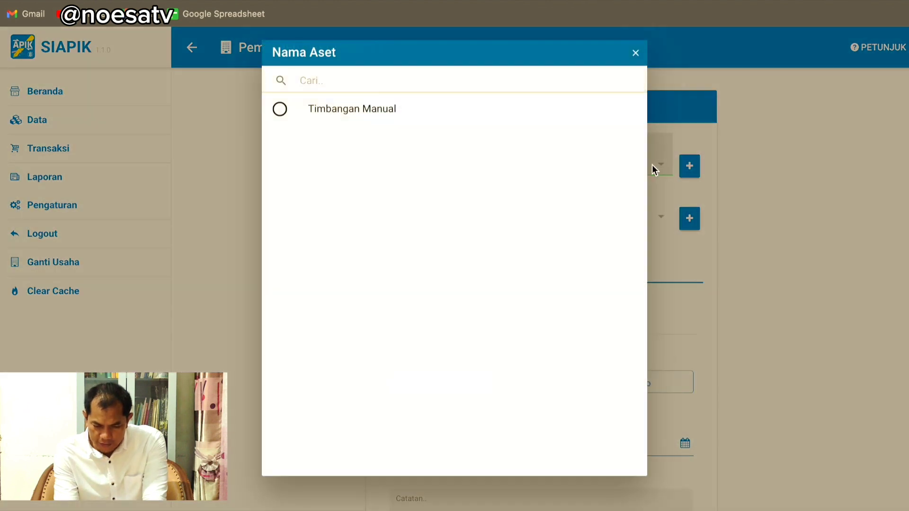
{"action": "left_click", "coordinate": [327, 109]}
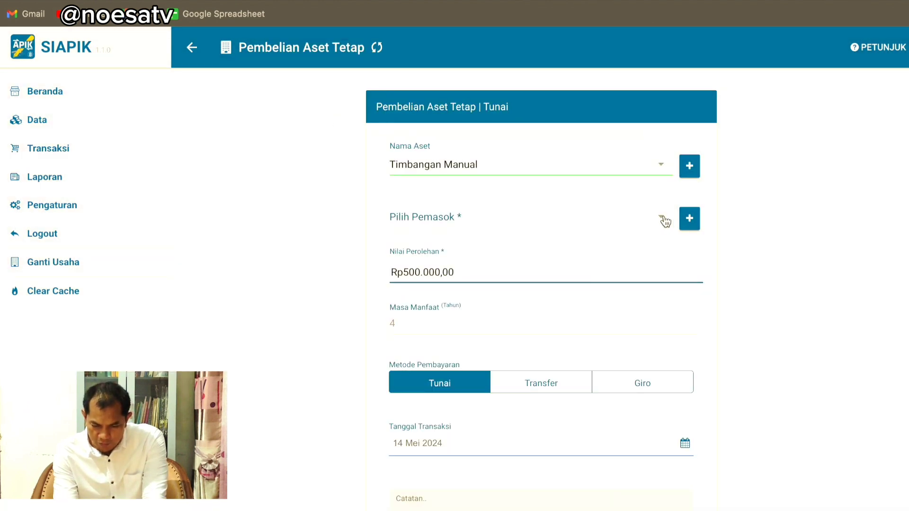
{"action": "left_click", "coordinate": [689, 218]}
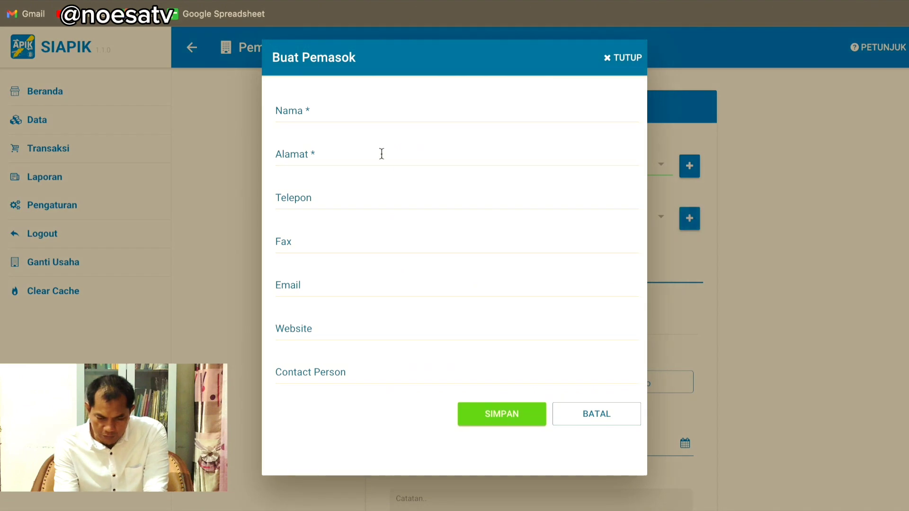
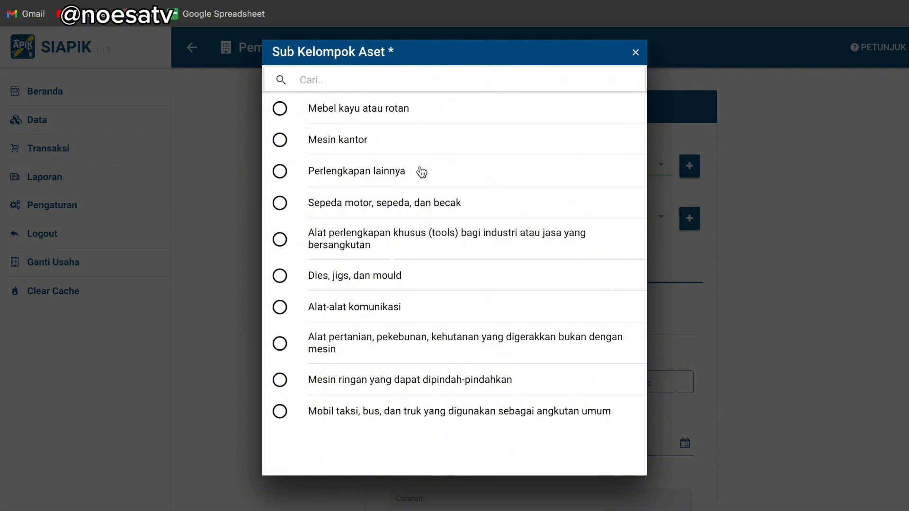
Set the asset's sub-group to Perlengkapan lainnya and the acquisition value to 2500000
{"action": "left_click", "coordinate": [416, 179]}
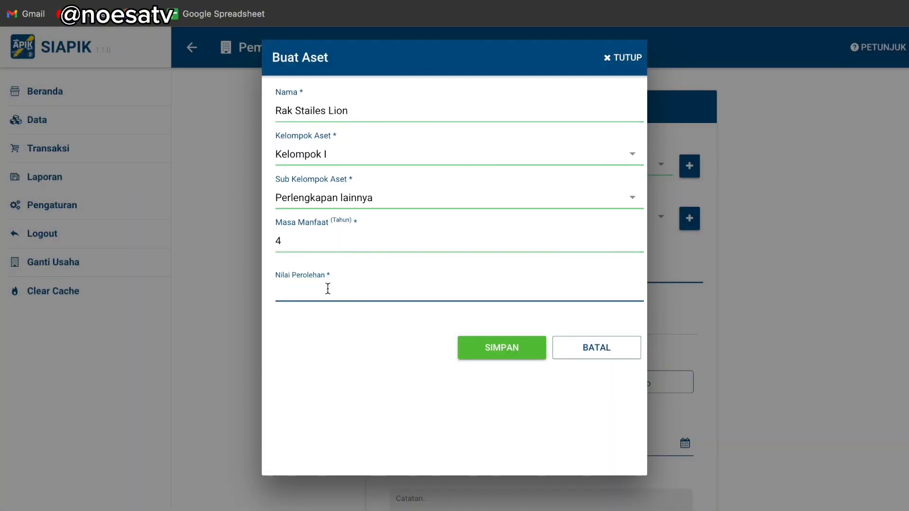
{"action": "key", "text": "ctrl+Left"}
{"action": "key", "text": "ctrl+Right"}
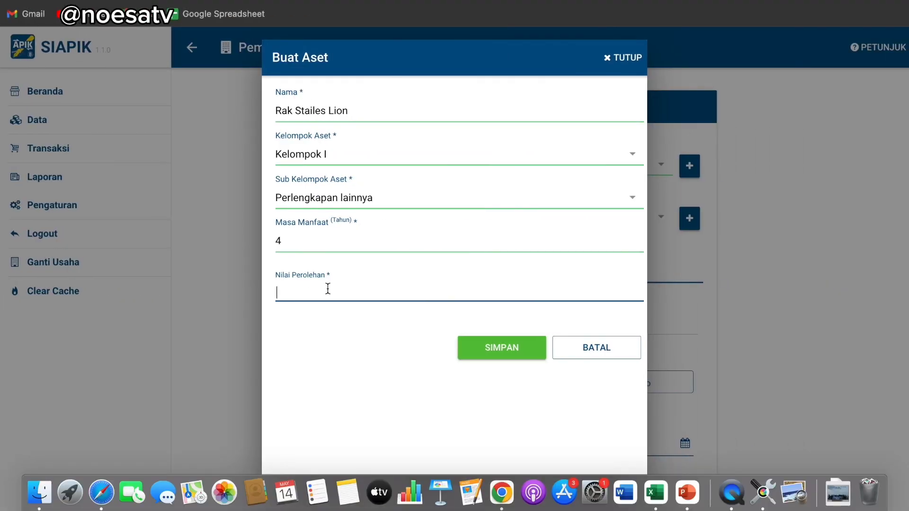
{"action": "type", "text": "2500000"}
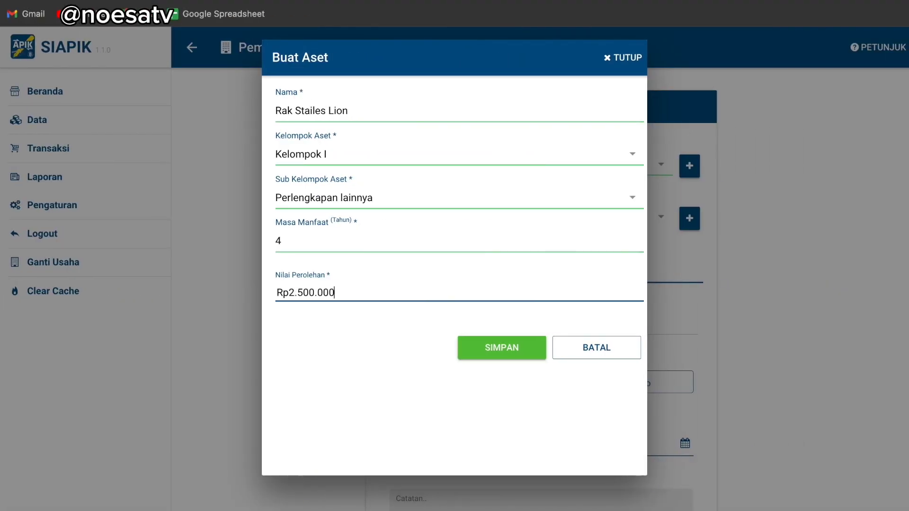
Save the new asset, then select Rak Stailes Lion and supplier Showare for the purchase
{"action": "left_click", "coordinate": [487, 349]}
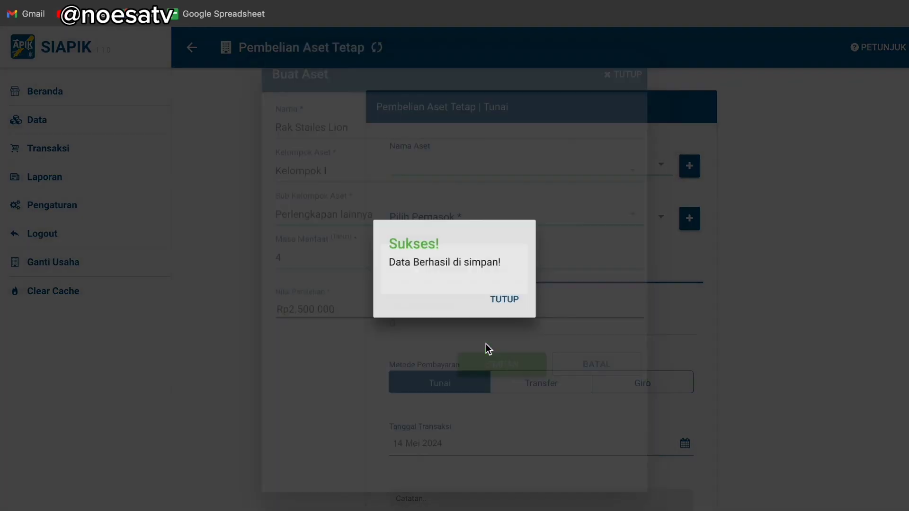
{"action": "left_click", "coordinate": [510, 298]}
{"action": "left_click", "coordinate": [656, 165]}
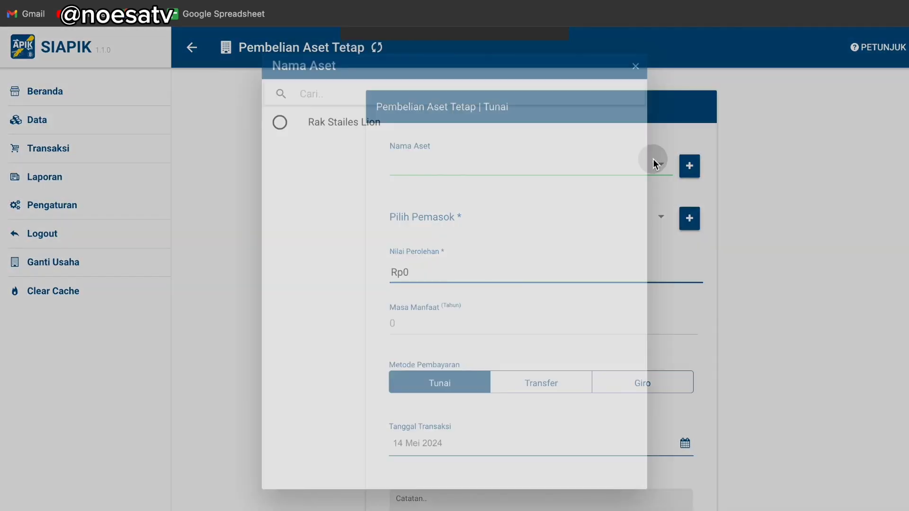
{"action": "left_click", "coordinate": [331, 108]}
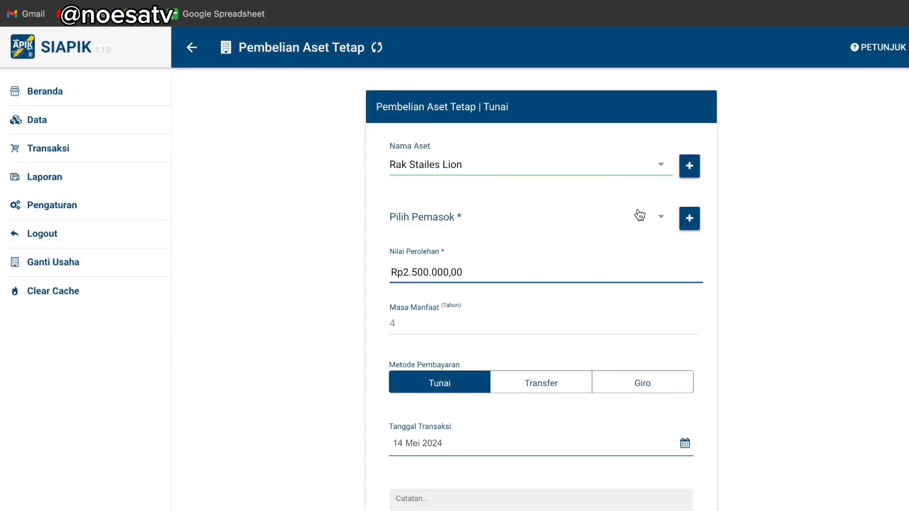
{"action": "left_click", "coordinate": [655, 217]}
{"action": "left_click", "coordinate": [370, 110]}
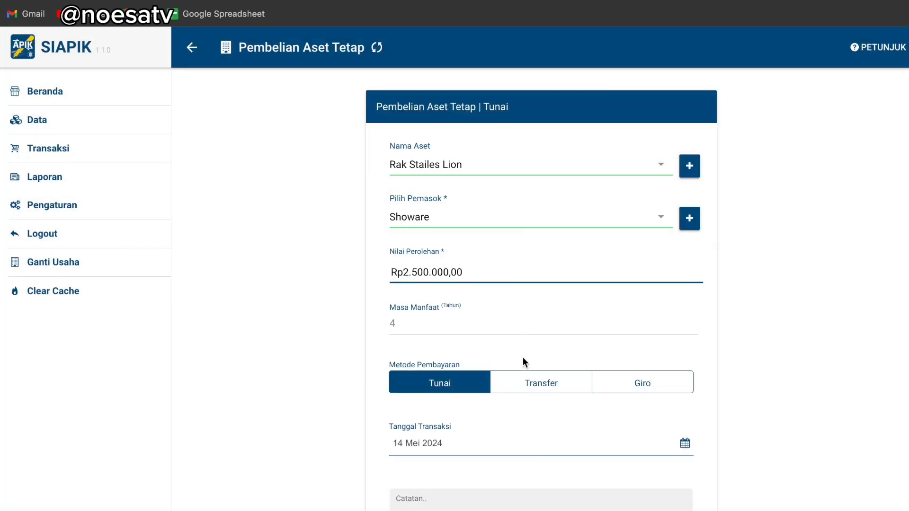
Pay by transfer from Bank Man, date it 6 Mei 2024, and save the purchase
{"action": "left_click", "coordinate": [534, 387]}
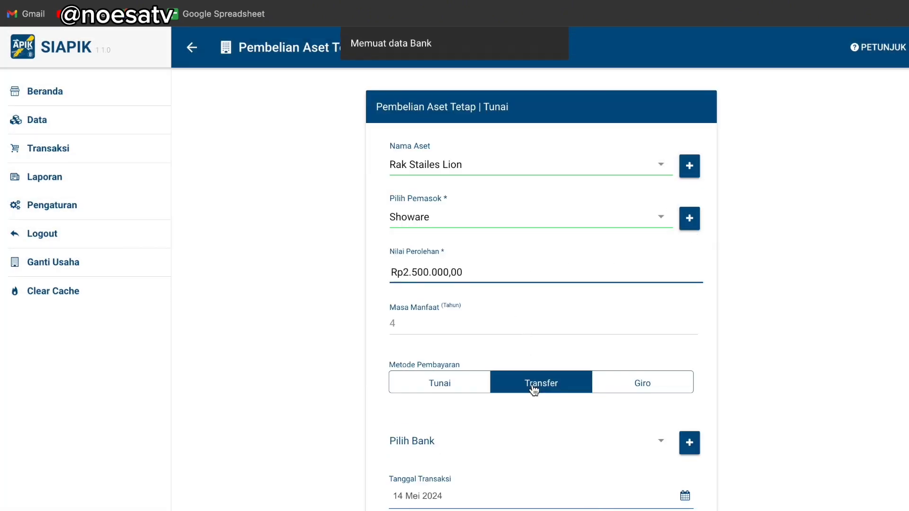
{"action": "left_click", "coordinate": [663, 444]}
{"action": "left_click", "coordinate": [389, 112]}
{"action": "scroll", "coordinate": [582, 284], "scroll_direction": "down", "scroll_amount": 1}
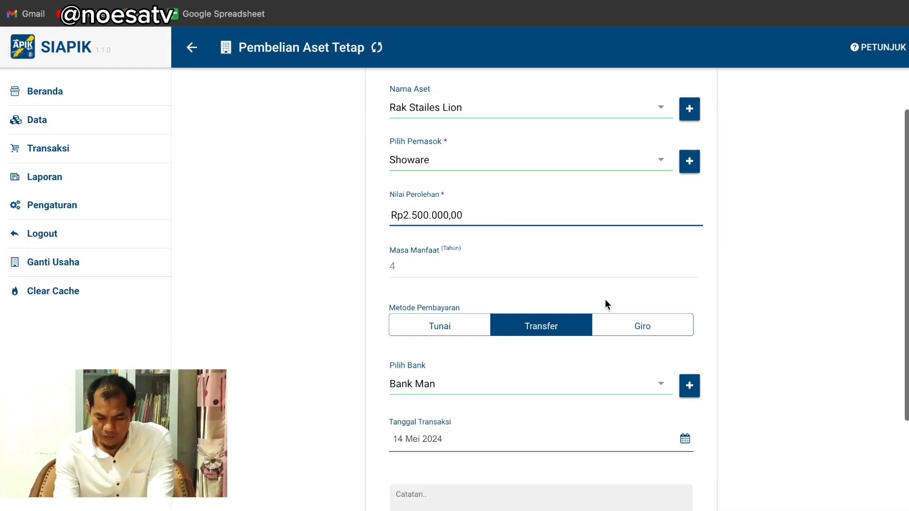
{"action": "scroll", "coordinate": [605, 299], "scroll_direction": "down", "scroll_amount": 2}
{"action": "left_click", "coordinate": [685, 313]}
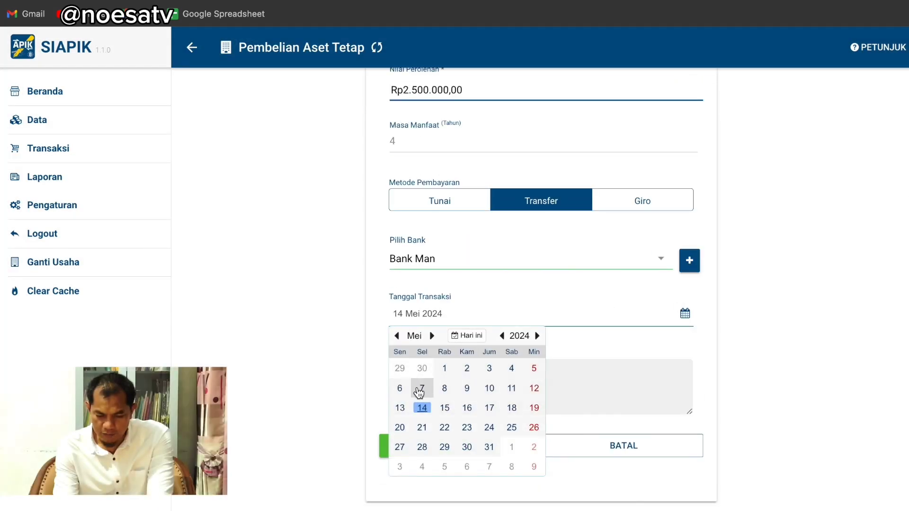
{"action": "left_click", "coordinate": [399, 388]}
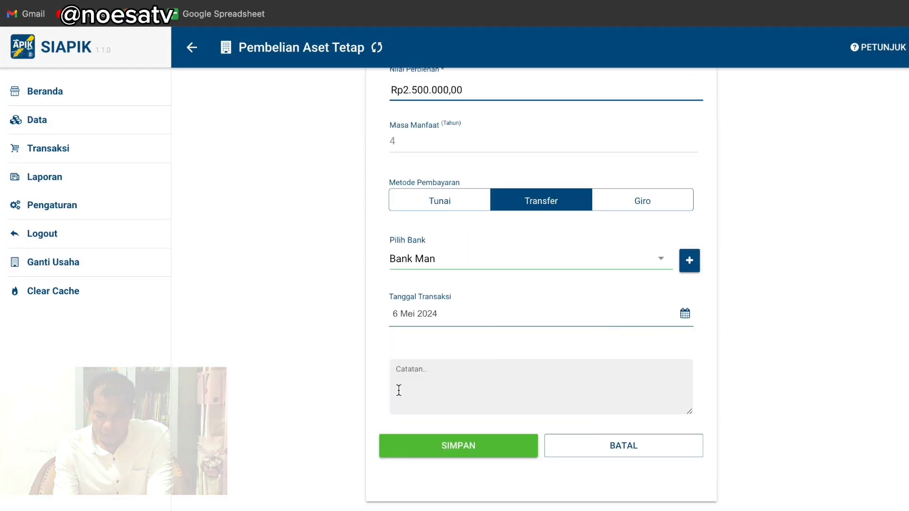
{"action": "left_click", "coordinate": [483, 449]}
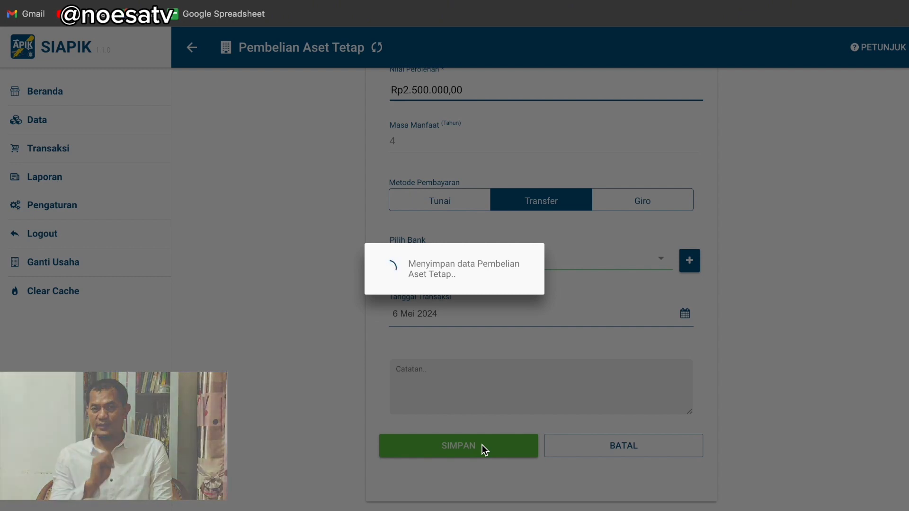
{"action": "left_click", "coordinate": [542, 375]}
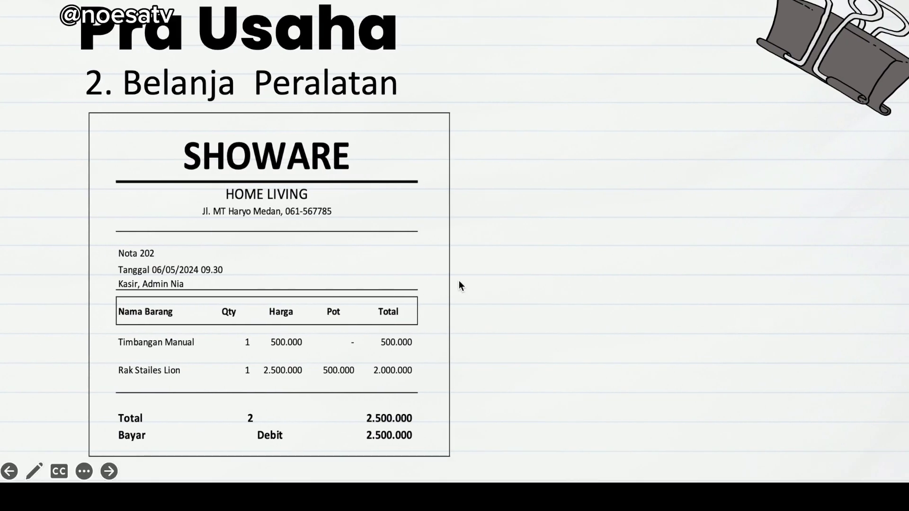
{"action": "key", "text": "Left"}
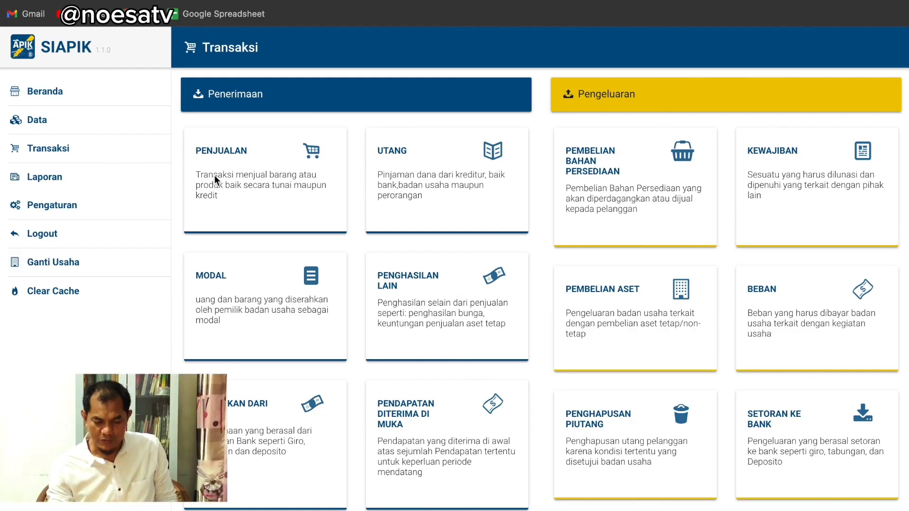
{"action": "scroll", "coordinate": [684, 303], "scroll_direction": "down", "scroll_amount": 6}
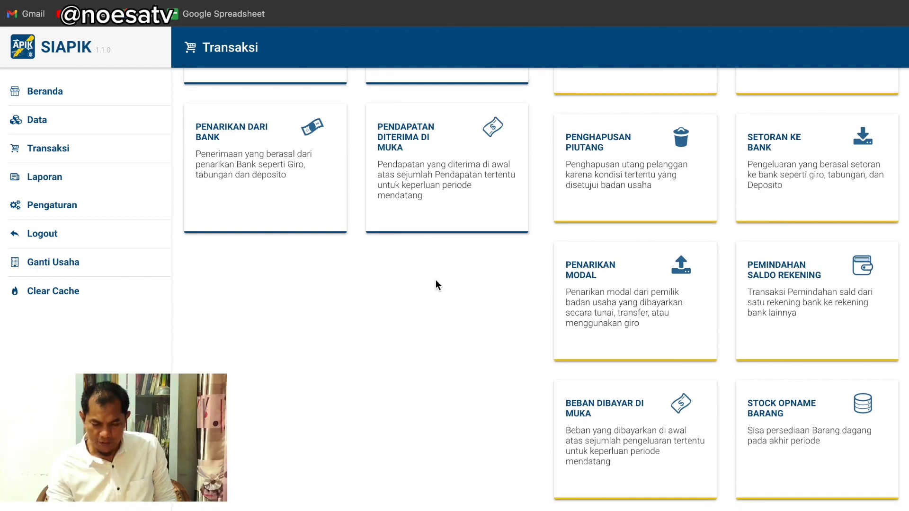
{"action": "scroll", "coordinate": [435, 280], "scroll_direction": "up", "scroll_amount": 3}
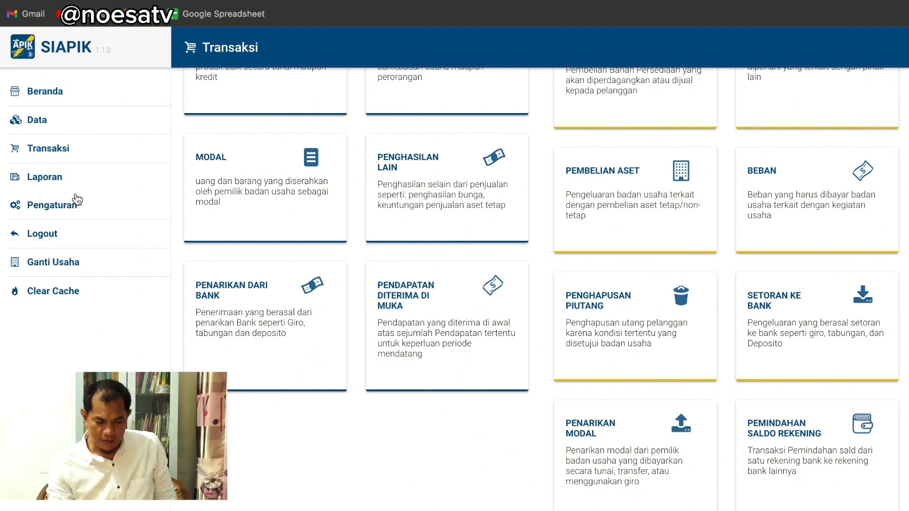
{"action": "left_click", "coordinate": [75, 207]}
{"action": "left_click", "coordinate": [72, 179]}
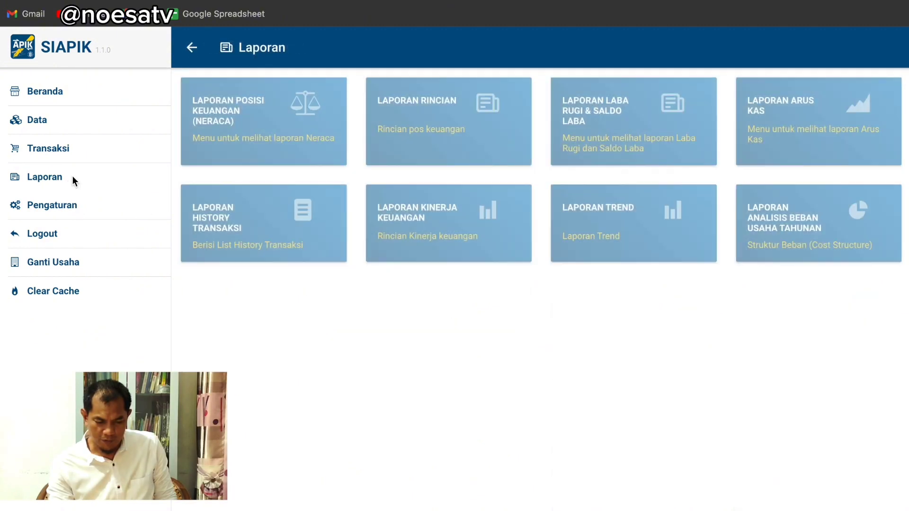
{"action": "left_click", "coordinate": [237, 214]}
{"action": "scroll", "coordinate": [583, 317], "scroll_direction": "down", "scroll_amount": 2}
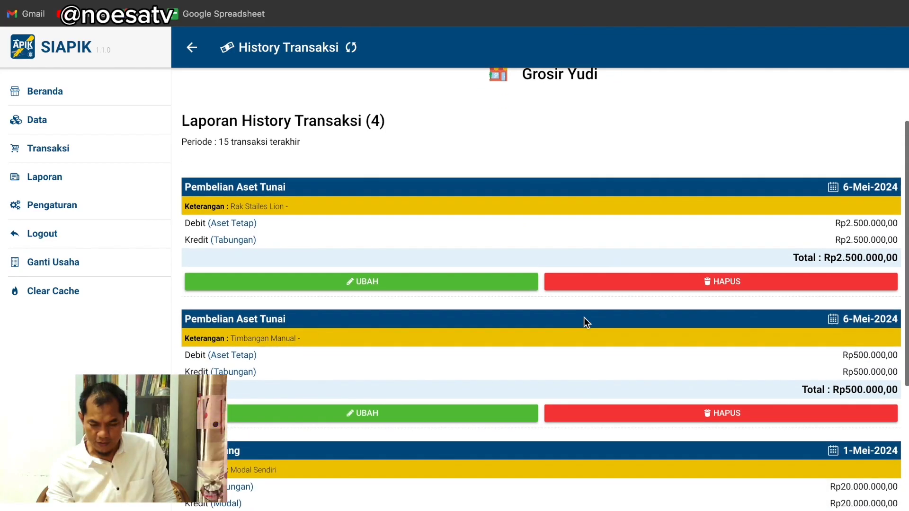
{"action": "scroll", "coordinate": [583, 322], "scroll_direction": "down", "scroll_amount": 4}
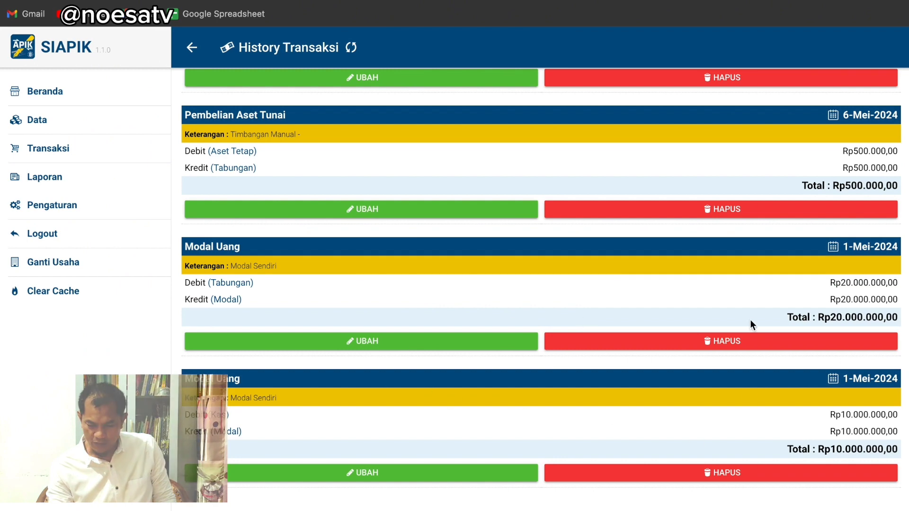
{"action": "scroll", "coordinate": [766, 299], "scroll_direction": "up", "scroll_amount": 6}
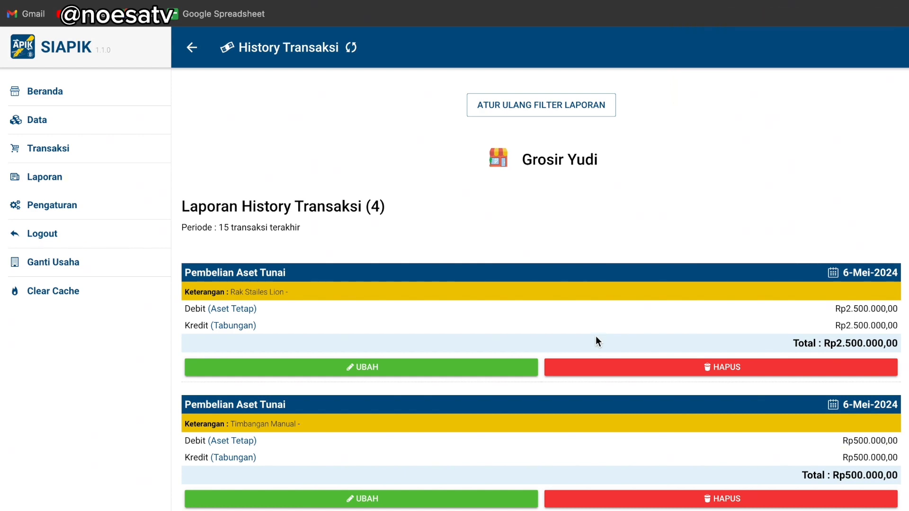
Start a prepaid expense of Rp5.000.000 for Beban Sewa over 12 months
{"action": "left_click", "coordinate": [92, 149]}
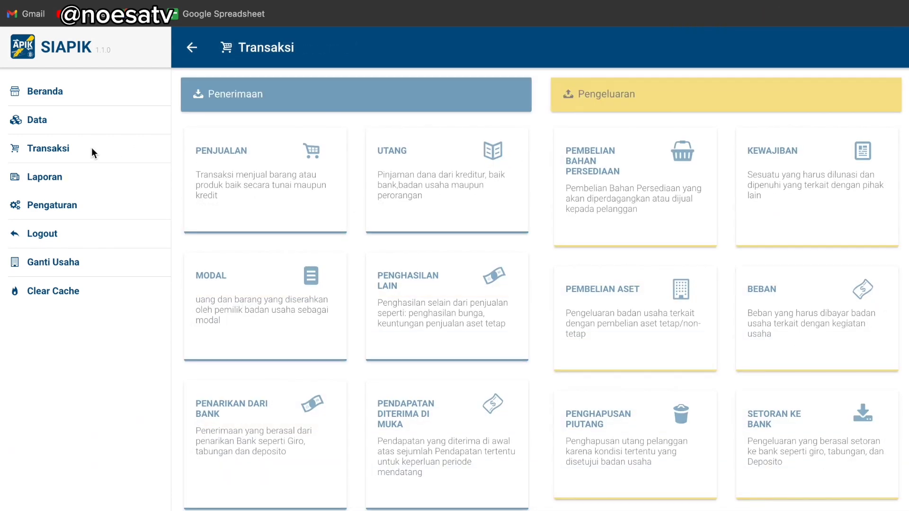
{"action": "scroll", "coordinate": [701, 298], "scroll_direction": "down", "scroll_amount": 5}
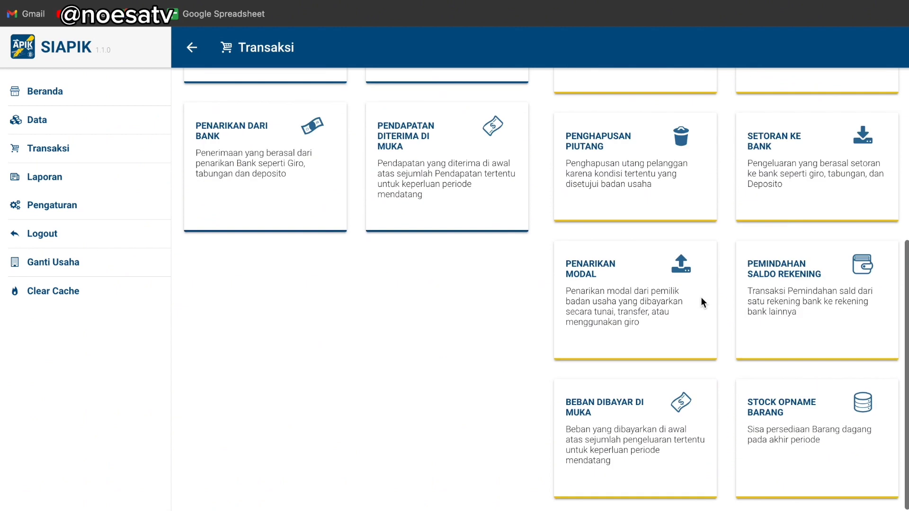
{"action": "left_click", "coordinate": [660, 425]}
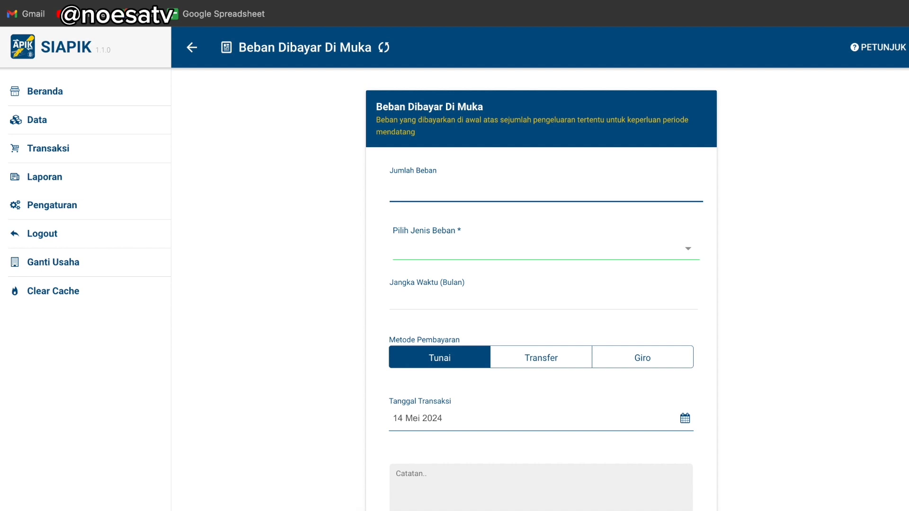
{"action": "type", "text": "5000000"}
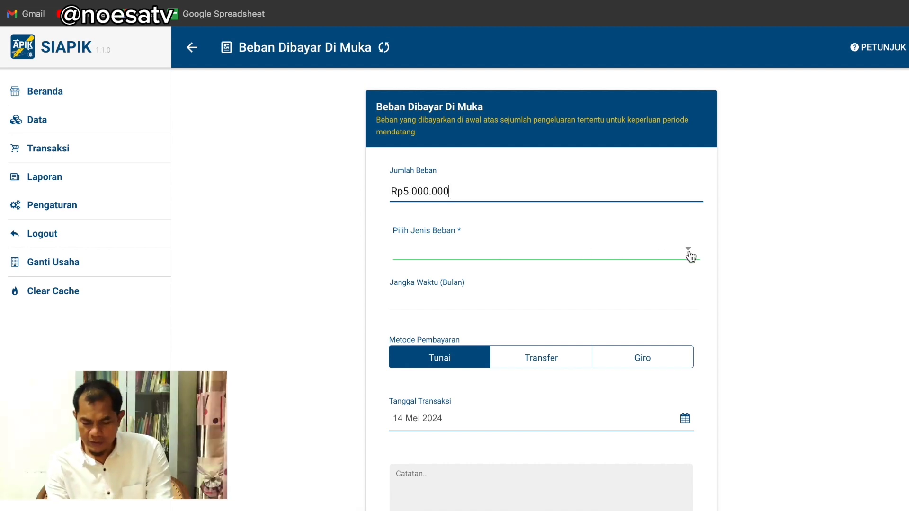
{"action": "left_click", "coordinate": [689, 251]}
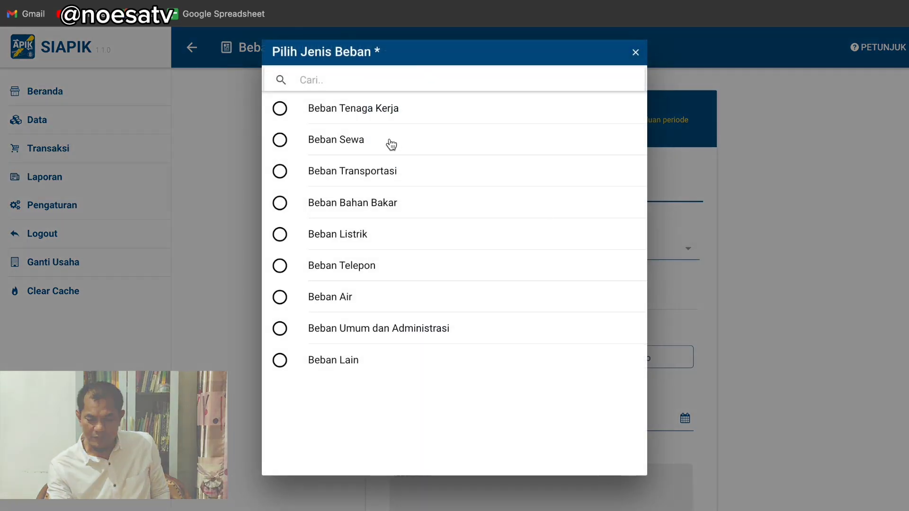
{"action": "left_click", "coordinate": [331, 145]}
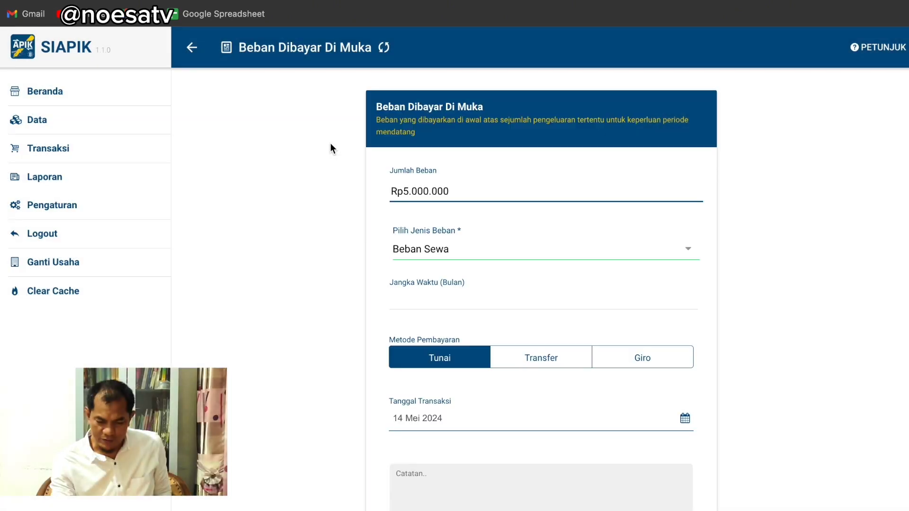
{"action": "left_click", "coordinate": [465, 301]}
{"action": "type", "text": "12"}
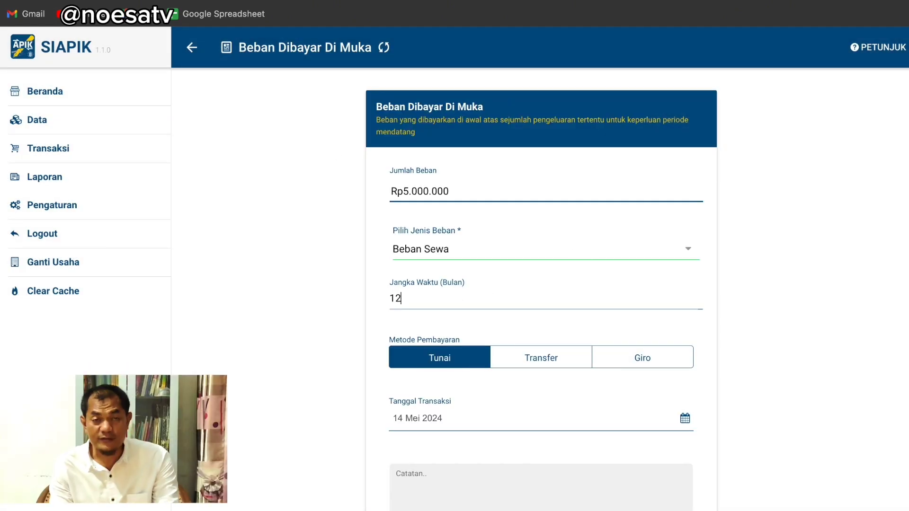
Pay by transfer from Bank Man, date it 4 Mei 2024, and note the Jalan Balai Desa kiosk rent
{"action": "left_click", "coordinate": [537, 360]}
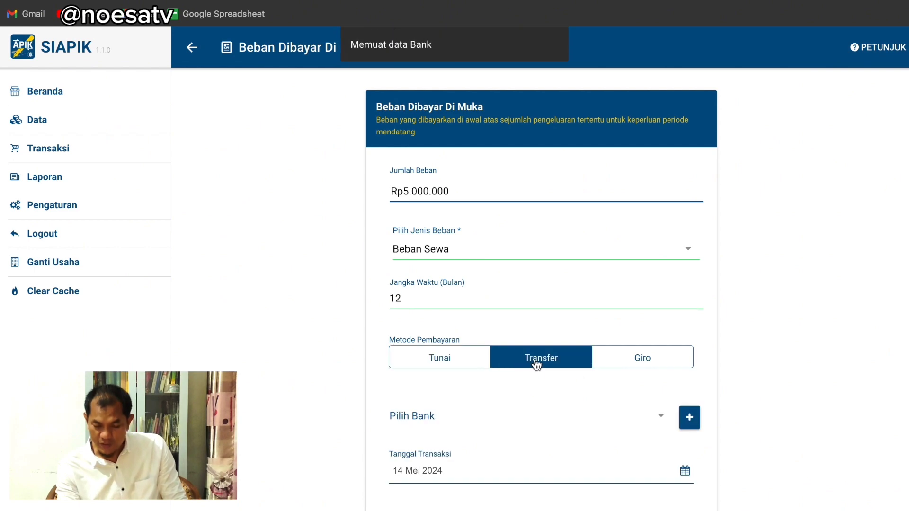
{"action": "scroll", "coordinate": [578, 426], "scroll_direction": "down", "scroll_amount": 2}
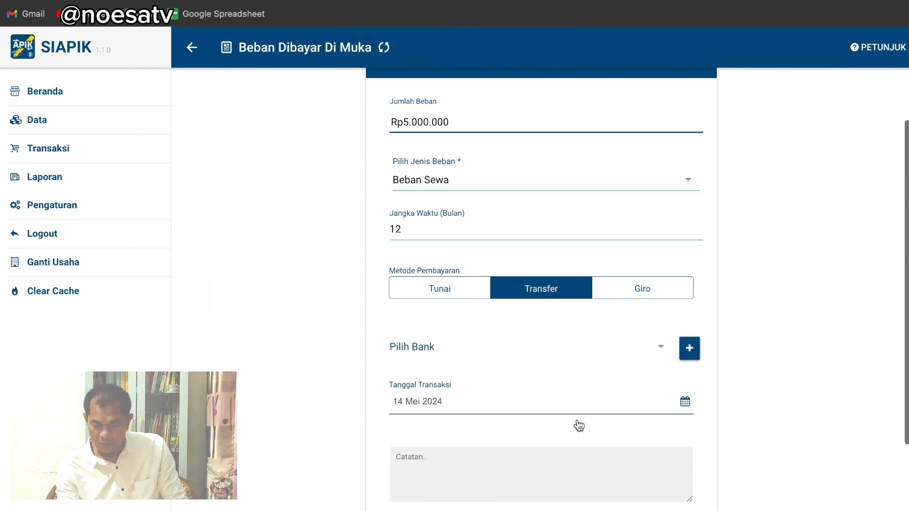
{"action": "left_click", "coordinate": [655, 348]}
{"action": "left_click", "coordinate": [444, 165]}
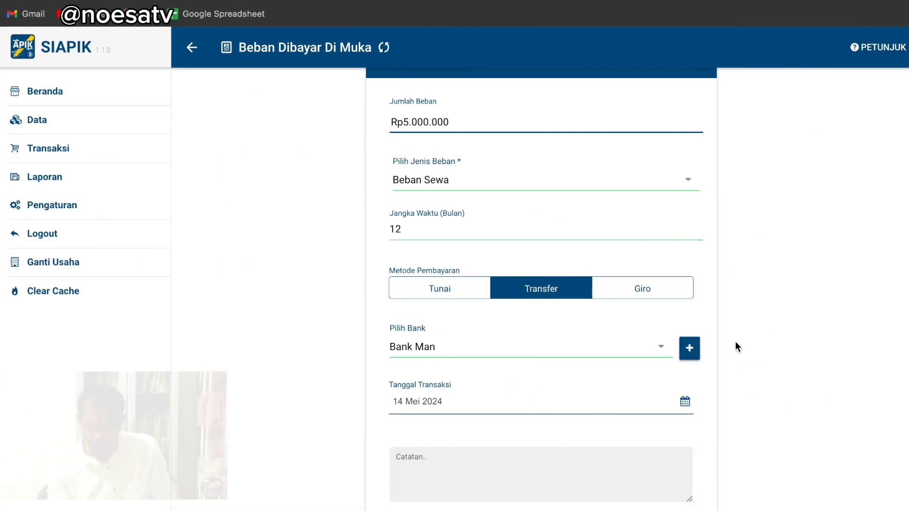
{"action": "scroll", "coordinate": [684, 404], "scroll_direction": "down", "scroll_amount": 1}
{"action": "left_click", "coordinate": [685, 350]}
{"action": "left_click", "coordinate": [512, 402]}
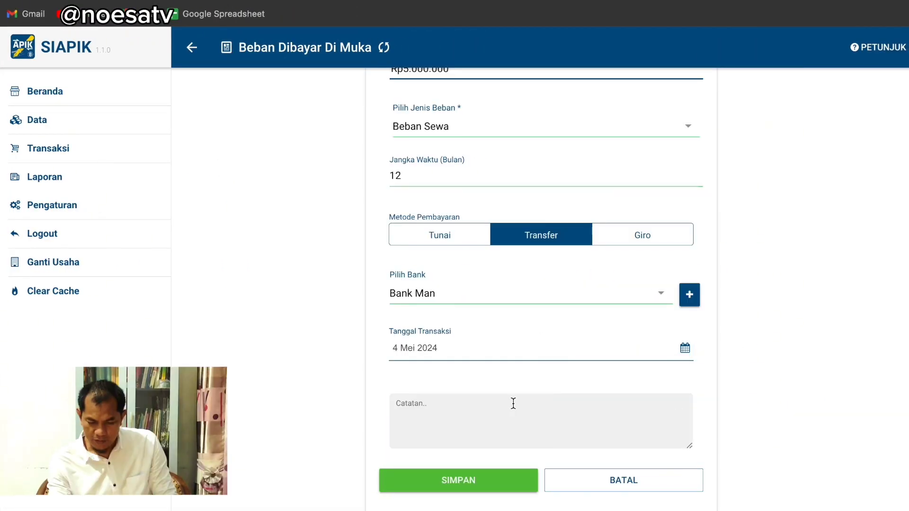
{"action": "left_click", "coordinate": [494, 403]}
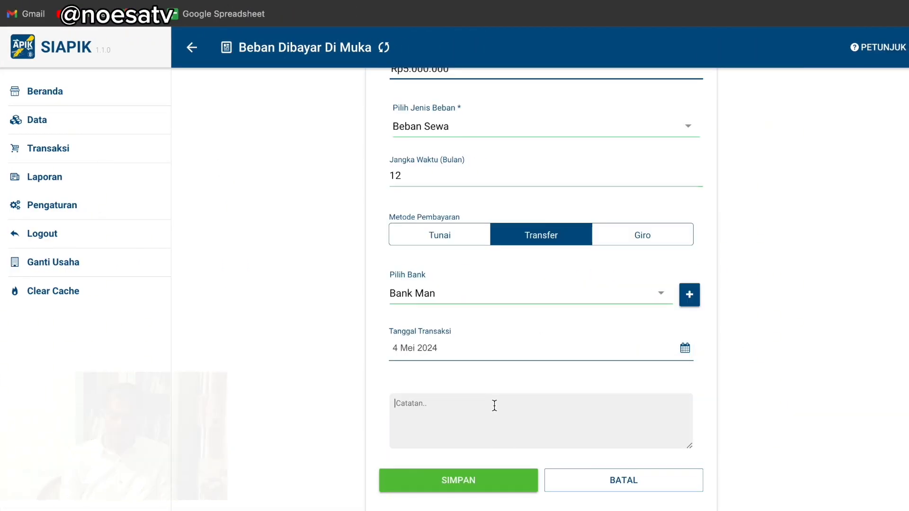
{"action": "type", "text": "S"}
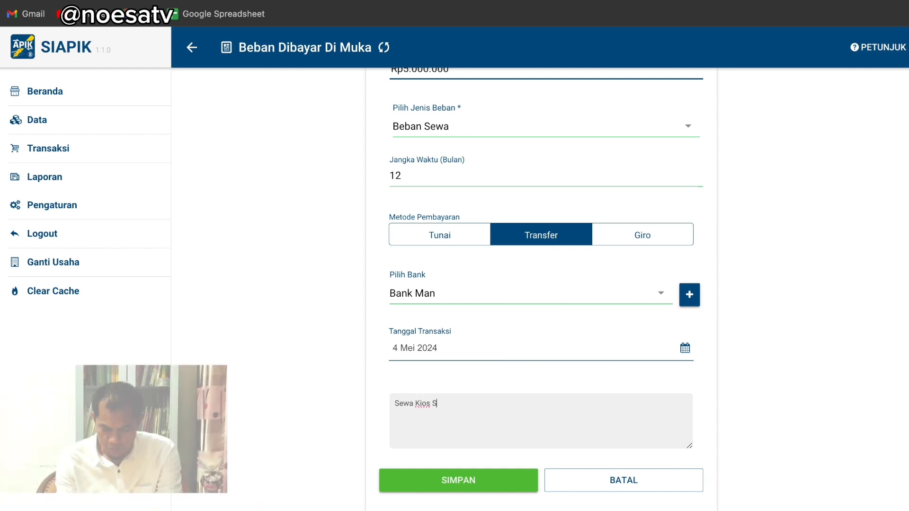
{"action": "key", "text": "BackSpace"}
{"action": "type", "text": "di Jalan Balai"}
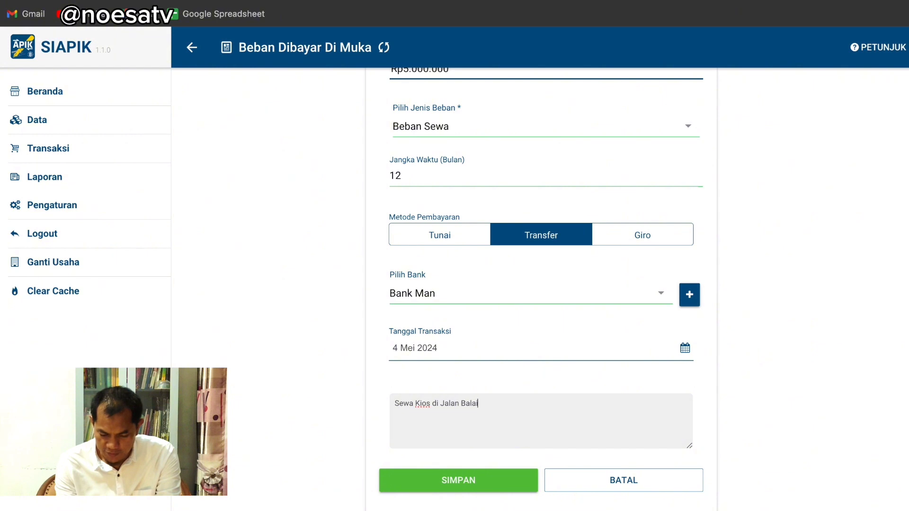
{"action": "type", "text": " Desa selama"}
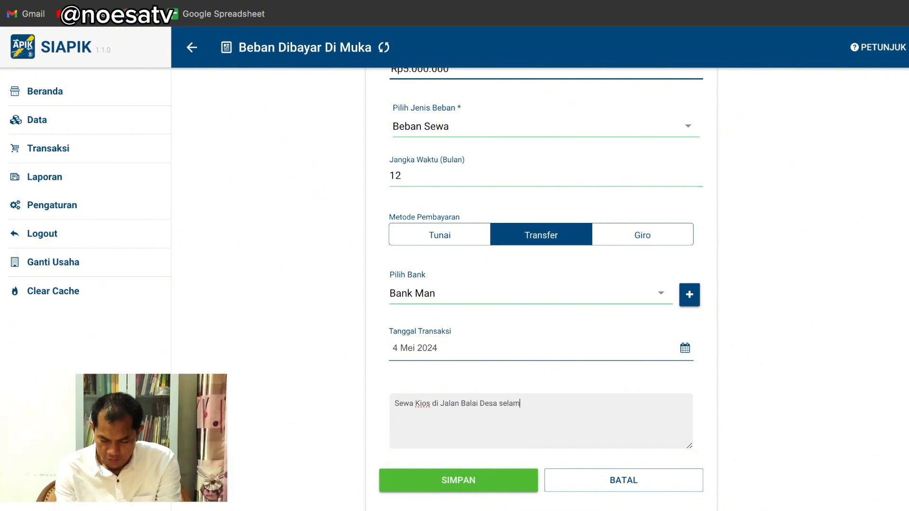
{"action": "type", "text": " 1 tahu"}
Save the prepaid rent and check its 416.666,67 monthly amortisation in History Transaksi
{"action": "left_click", "coordinate": [521, 482]}
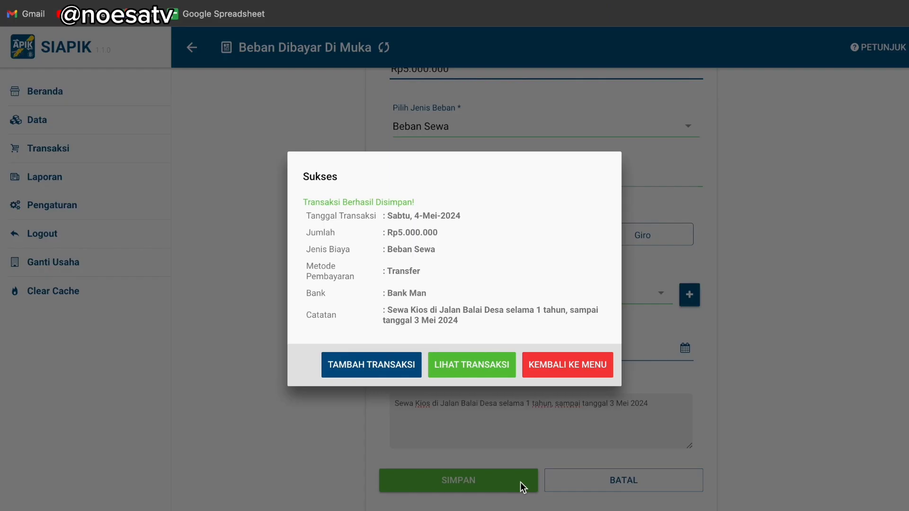
{"action": "left_click", "coordinate": [486, 370]}
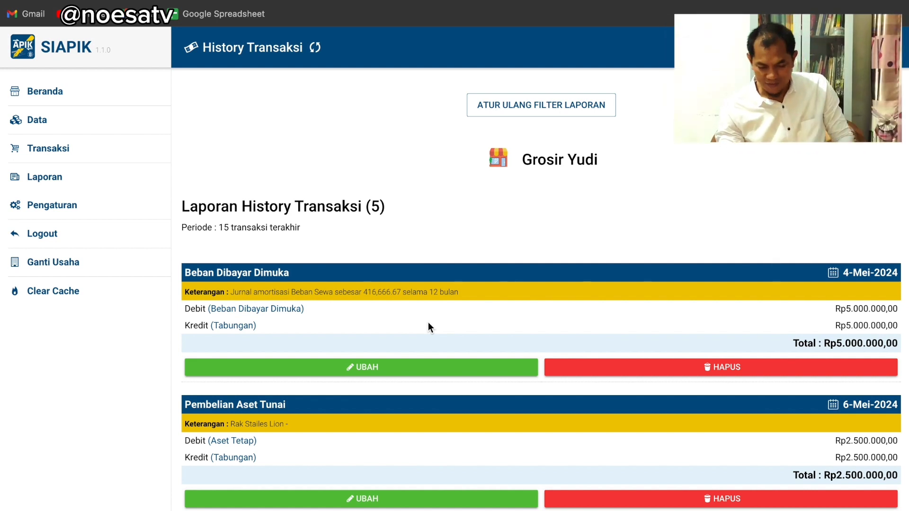
{"action": "scroll", "coordinate": [428, 327], "scroll_direction": "down", "scroll_amount": 1}
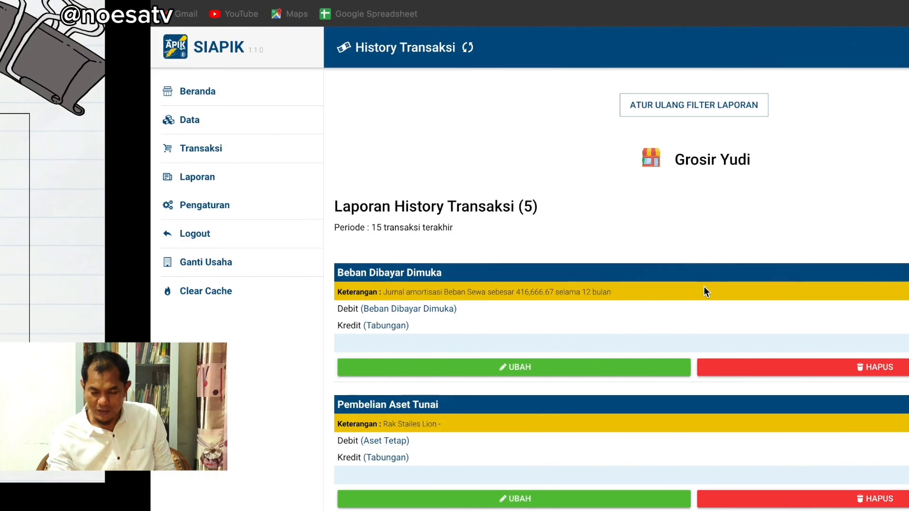
{"action": "left_click", "coordinate": [81, 151]}
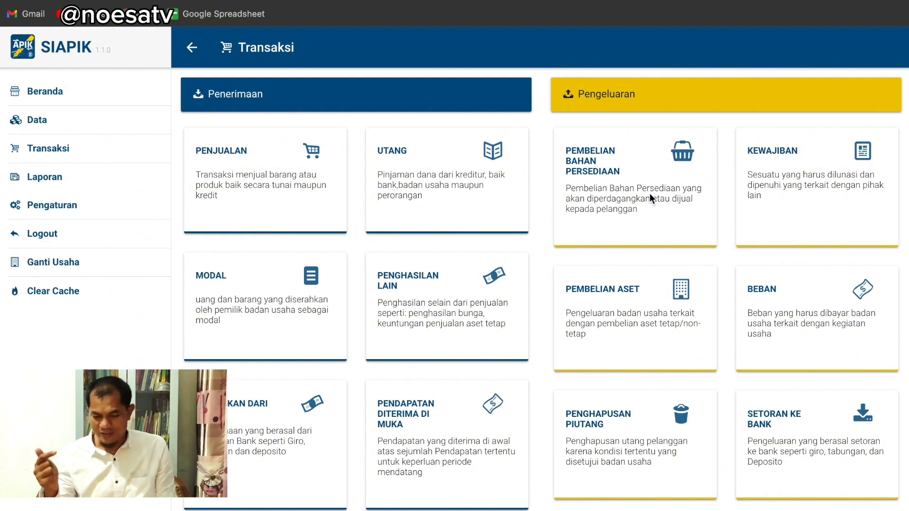
Start a Pembelian Barang Tunai under Pembelian Bahan Persediaan, finding the supplier list empty
{"action": "left_click", "coordinate": [623, 188]}
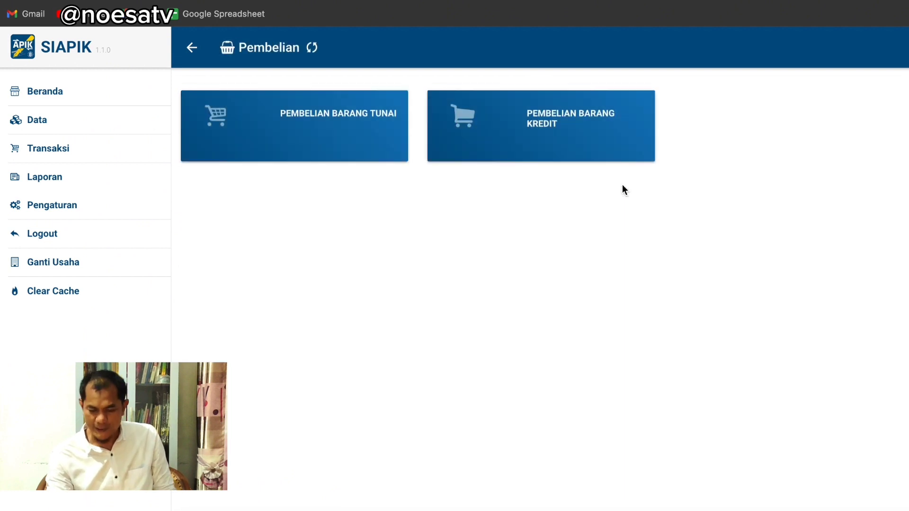
{"action": "left_click", "coordinate": [368, 140]}
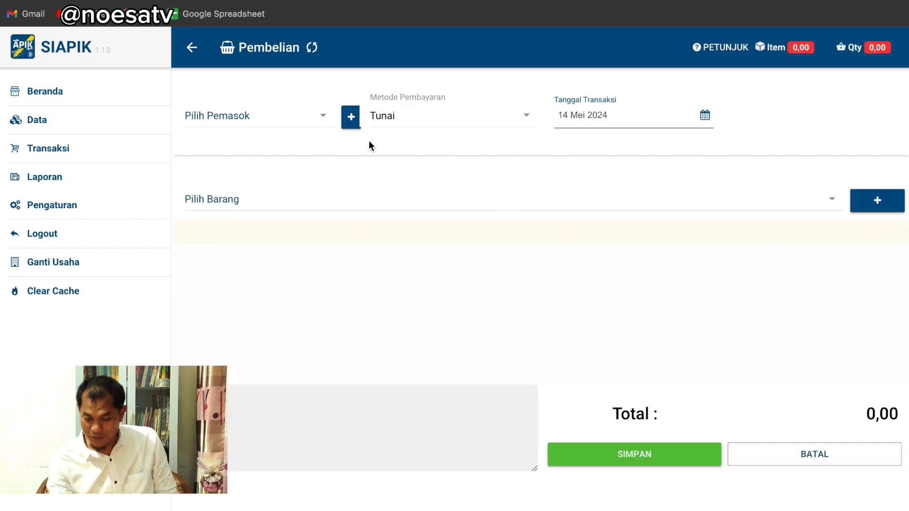
{"action": "left_click", "coordinate": [322, 119]}
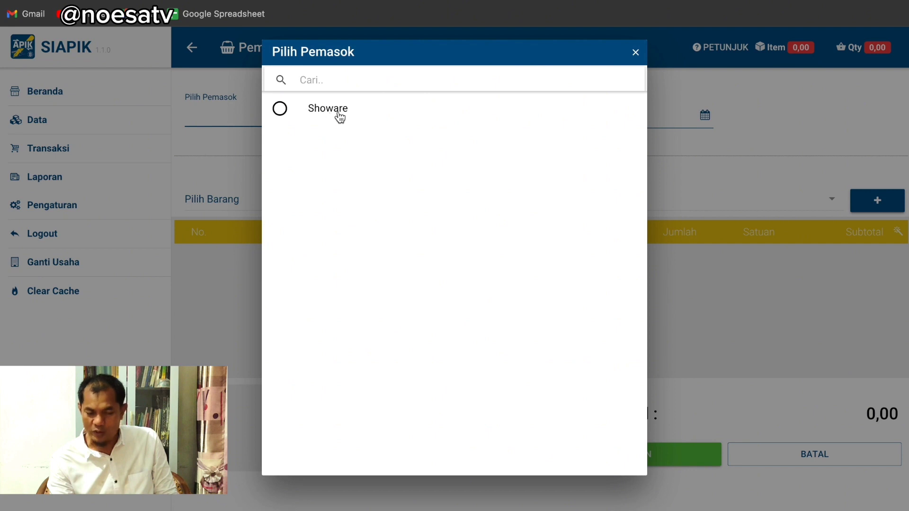
{"action": "left_click", "coordinate": [636, 53]}
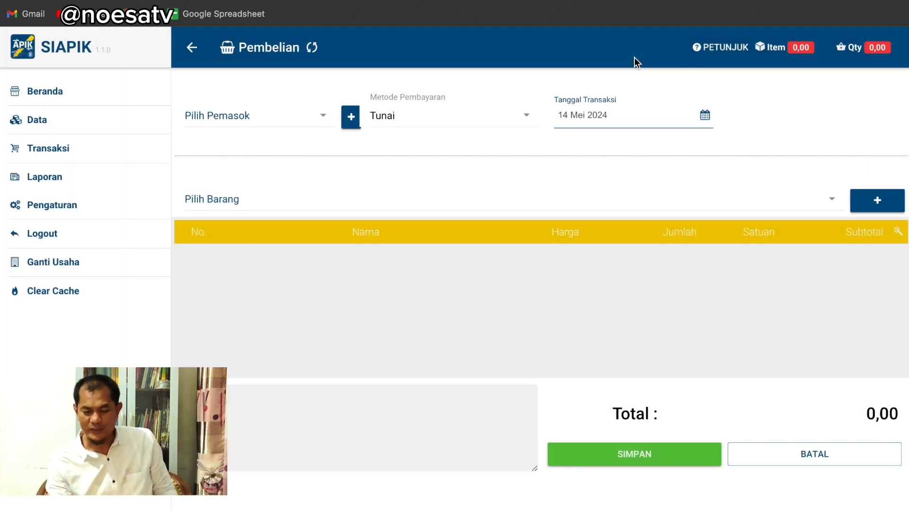
Save supplier Gromart with address Medan, plus the phone number and contact person from the receipt
{"action": "left_click", "coordinate": [351, 118]}
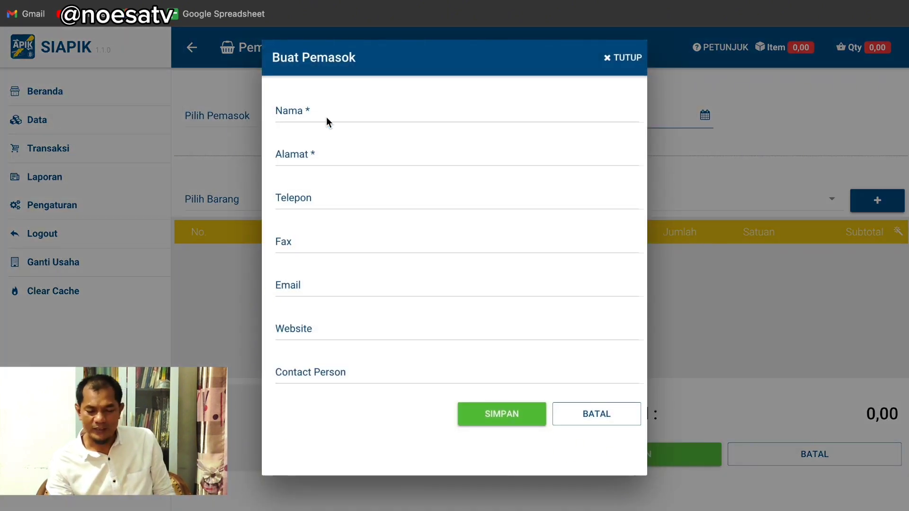
{"action": "left_click", "coordinate": [298, 114]}
{"action": "key", "text": "ctrl+Left"}
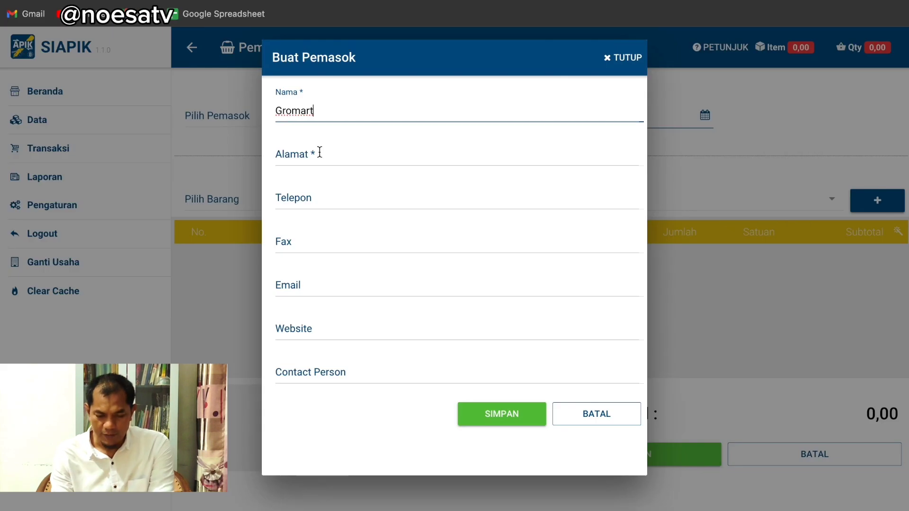
{"action": "left_click", "coordinate": [318, 150]}
{"action": "type", "text": "Me"}
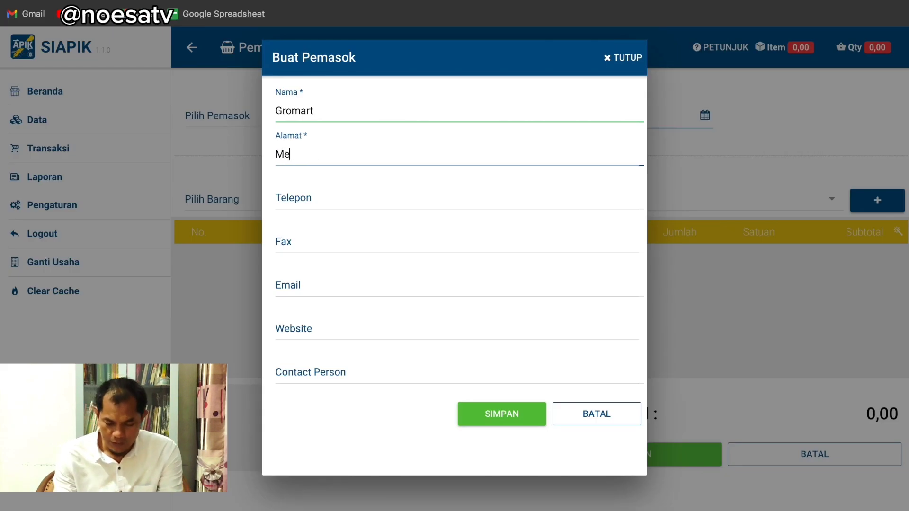
{"action": "type", "text": "dan"}
{"action": "left_click", "coordinate": [315, 199]}
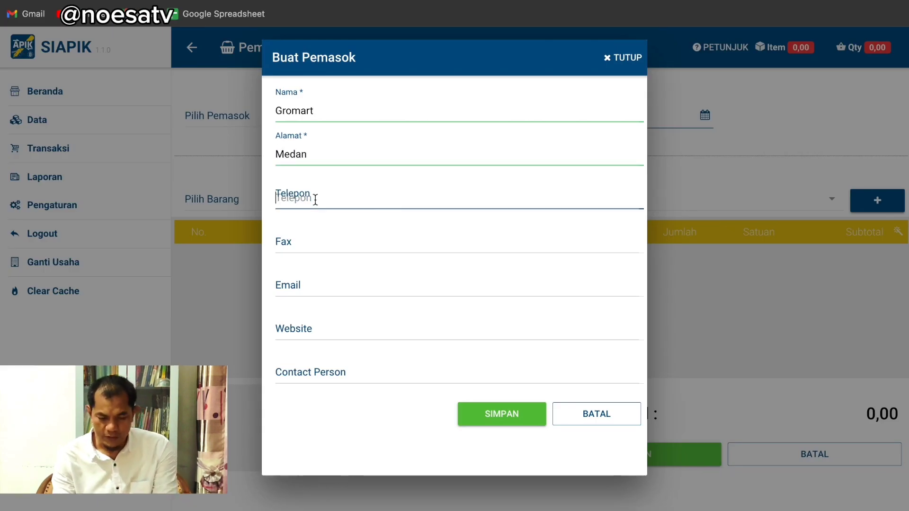
{"action": "key", "text": "ctrl+Left"}
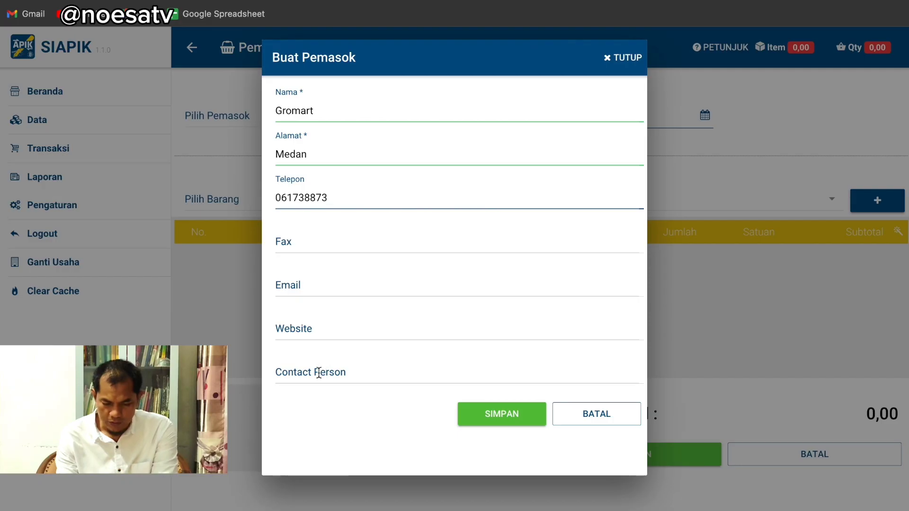
{"action": "left_click", "coordinate": [318, 372]}
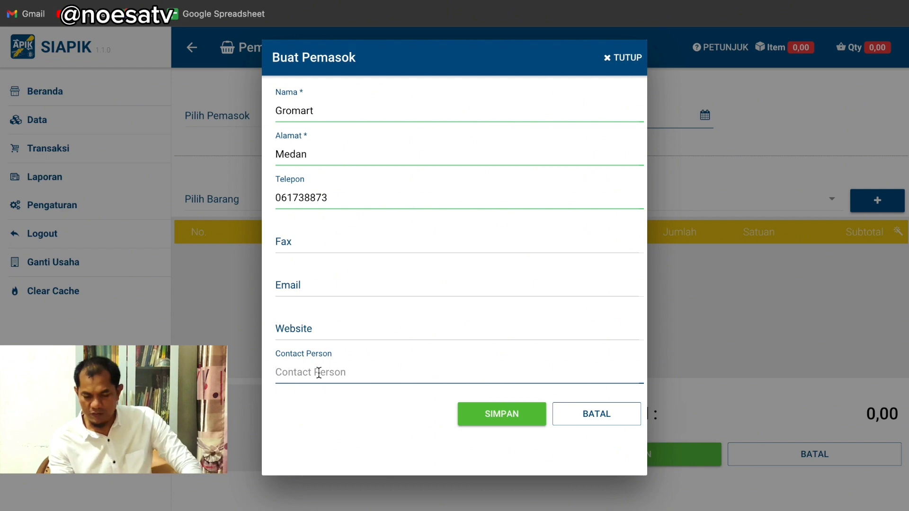
{"action": "key", "text": "ctrl+Left"}
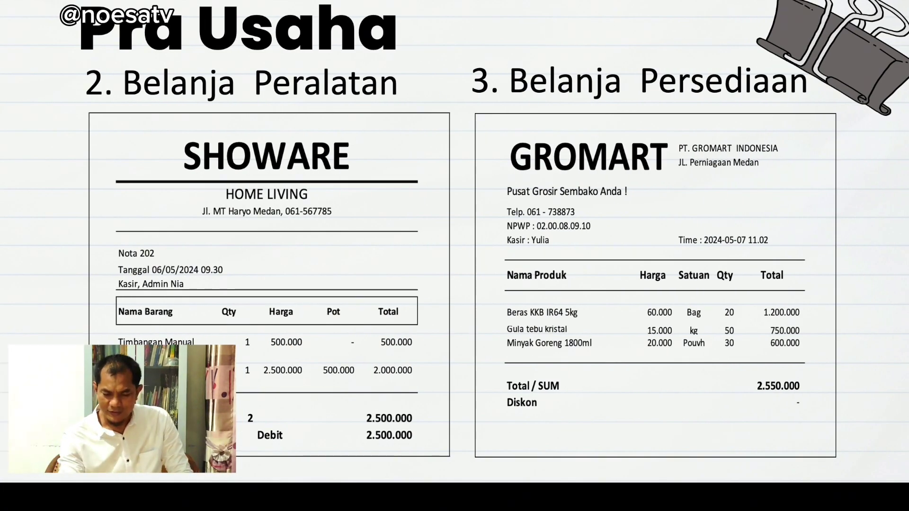
{"action": "key", "text": "ctrl+Right"}
{"action": "type", "text": "Yulia"}
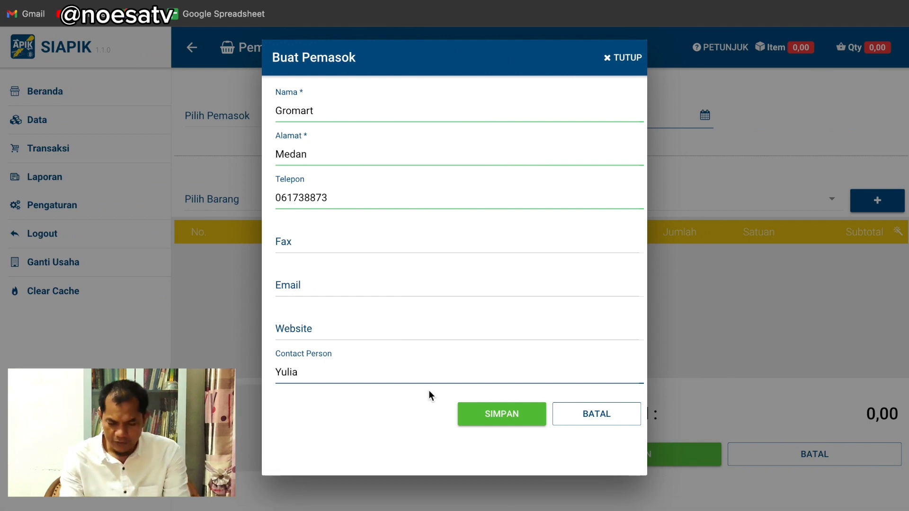
{"action": "left_click", "coordinate": [482, 414]}
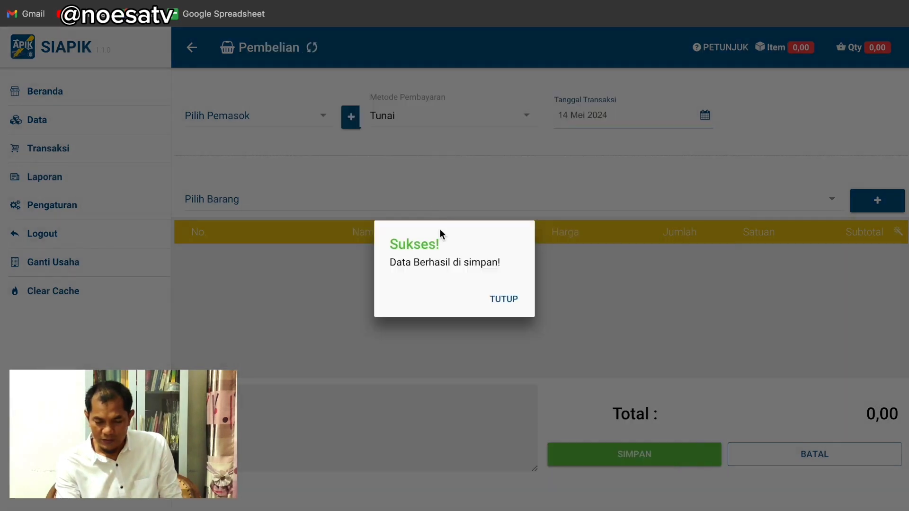
{"action": "left_click", "coordinate": [505, 299]}
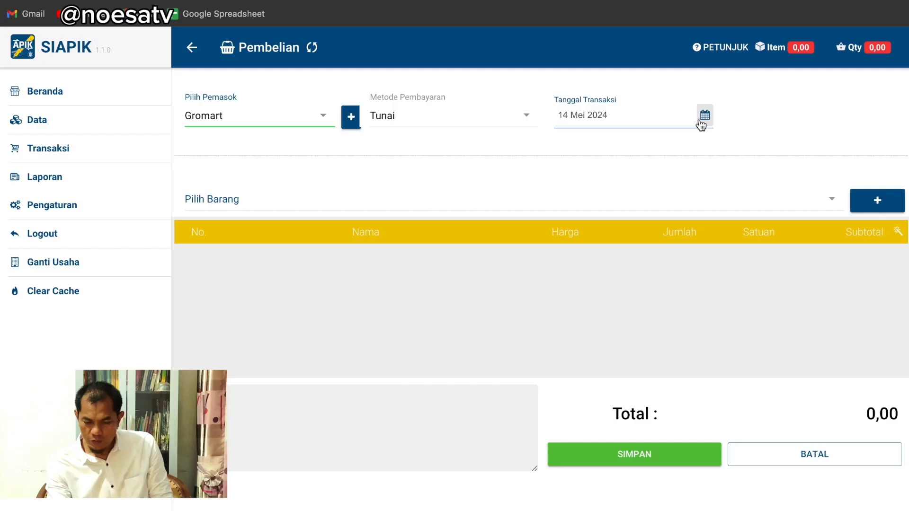
Date the purchase 7 Mei 2024 and begin a new item named Beras KKB IR64 5kg
{"action": "left_click", "coordinate": [704, 115]}
{"action": "left_click", "coordinate": [588, 192]}
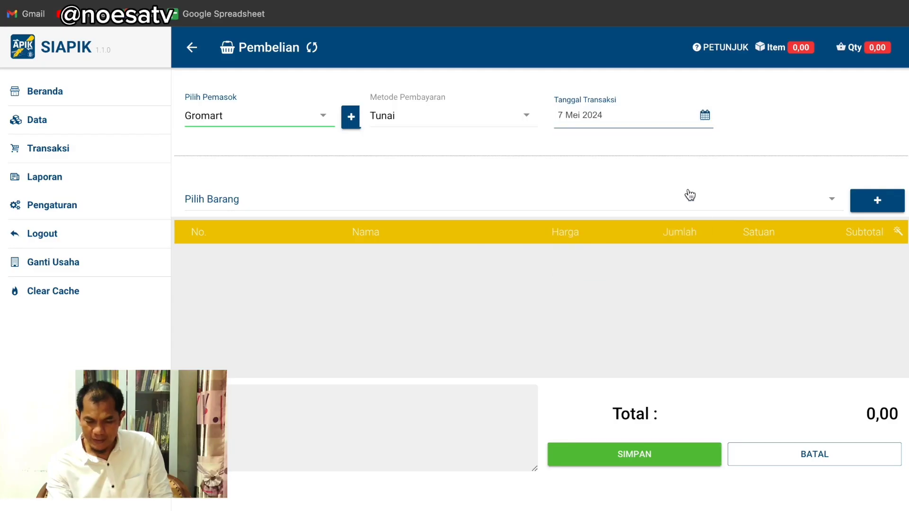
{"action": "left_click", "coordinate": [834, 202]}
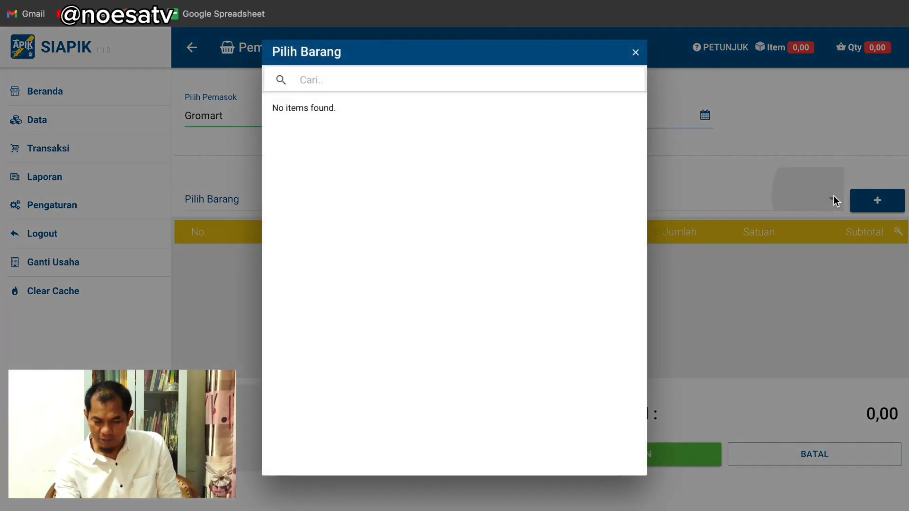
{"action": "left_click", "coordinate": [636, 53]}
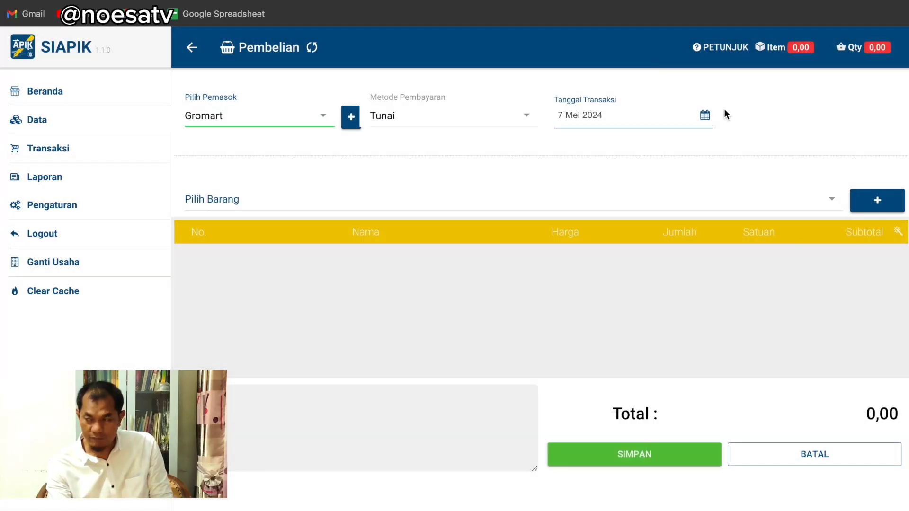
{"action": "left_click", "coordinate": [864, 204]}
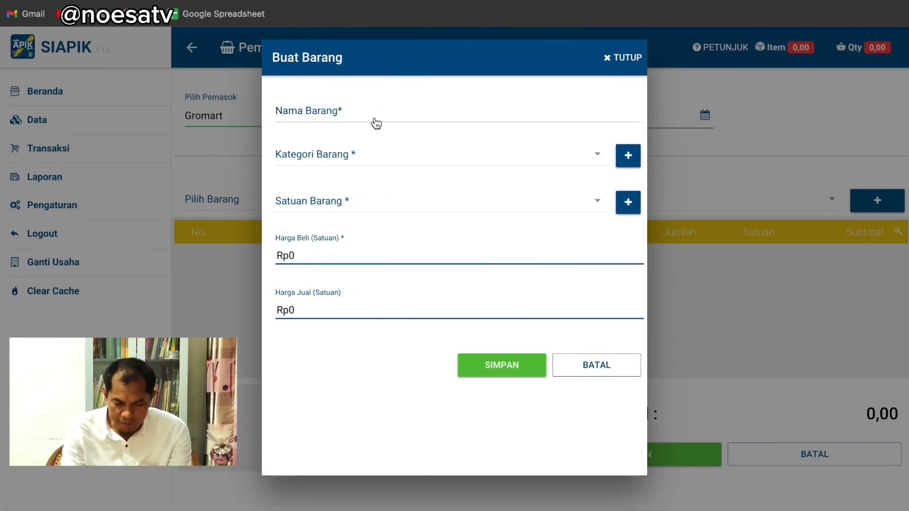
{"action": "left_click", "coordinate": [361, 109]}
{"action": "type", "text": "Beras KKB IR64  5kg"}
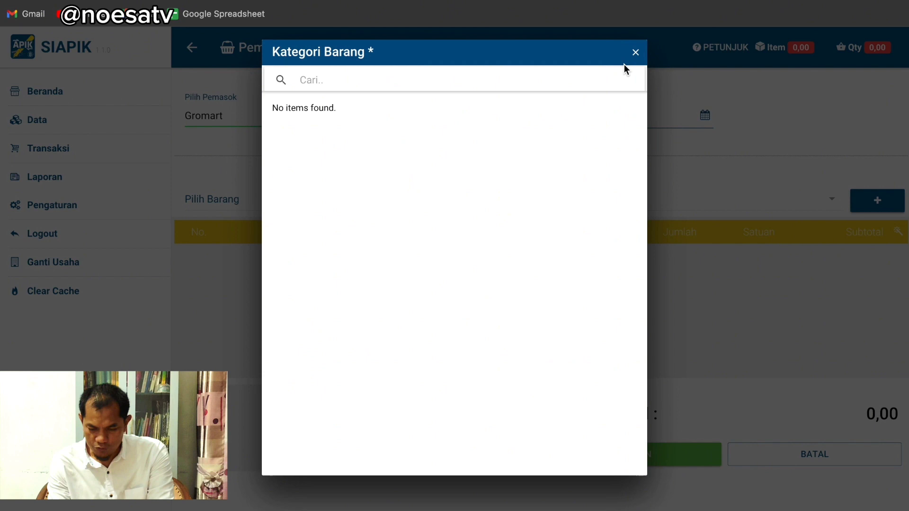
Create the item category Beras and assign it to the rice
{"action": "left_click", "coordinate": [634, 54]}
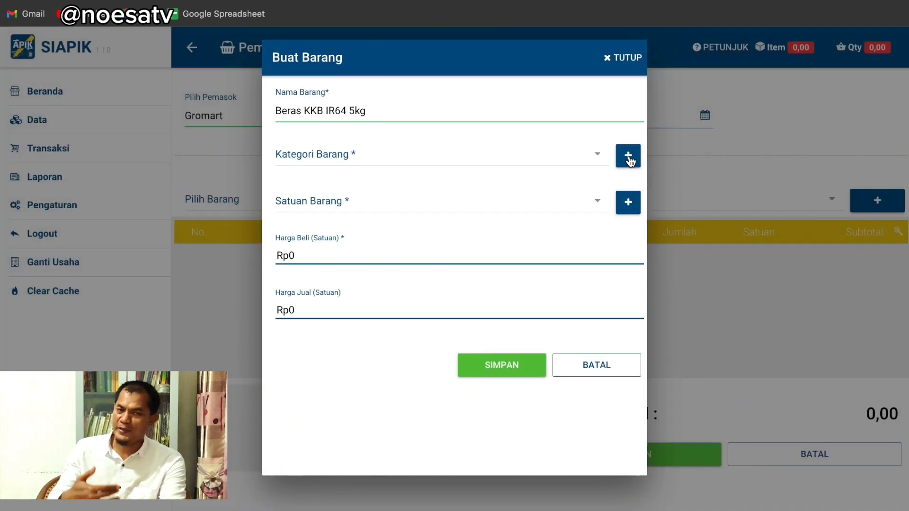
{"action": "left_click", "coordinate": [629, 158]}
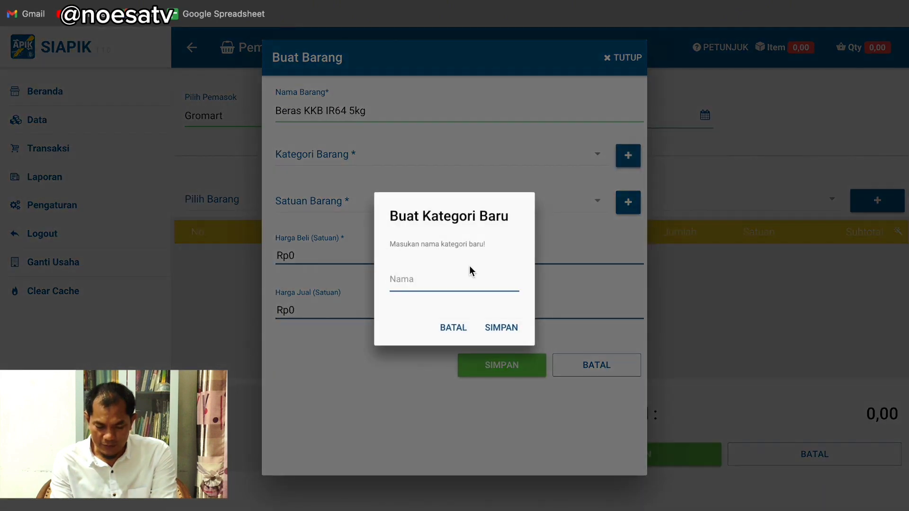
{"action": "type", "text": "Beras"}
{"action": "left_click", "coordinate": [493, 331]}
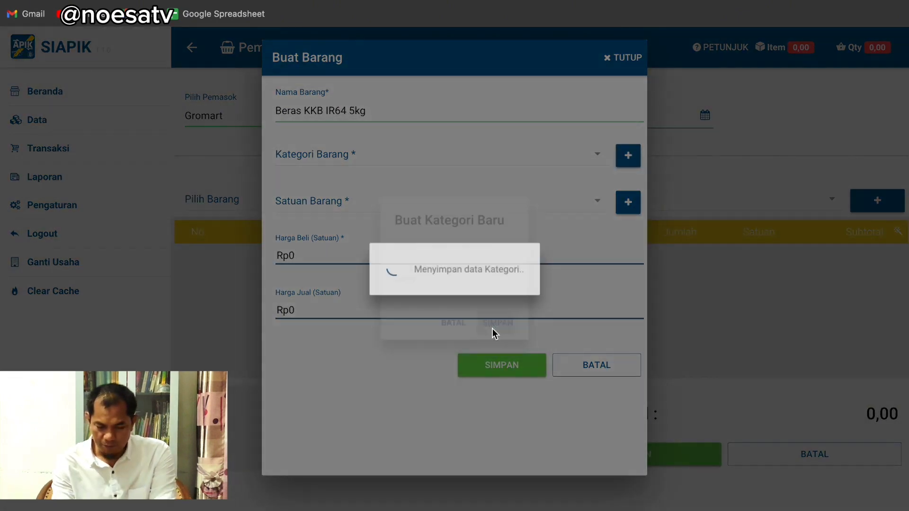
{"action": "left_click", "coordinate": [597, 158]}
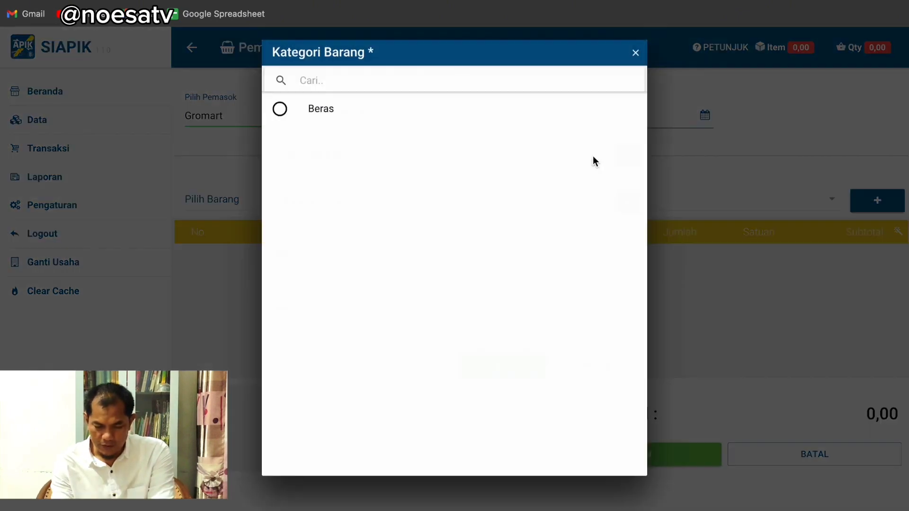
{"action": "left_click", "coordinate": [289, 110]}
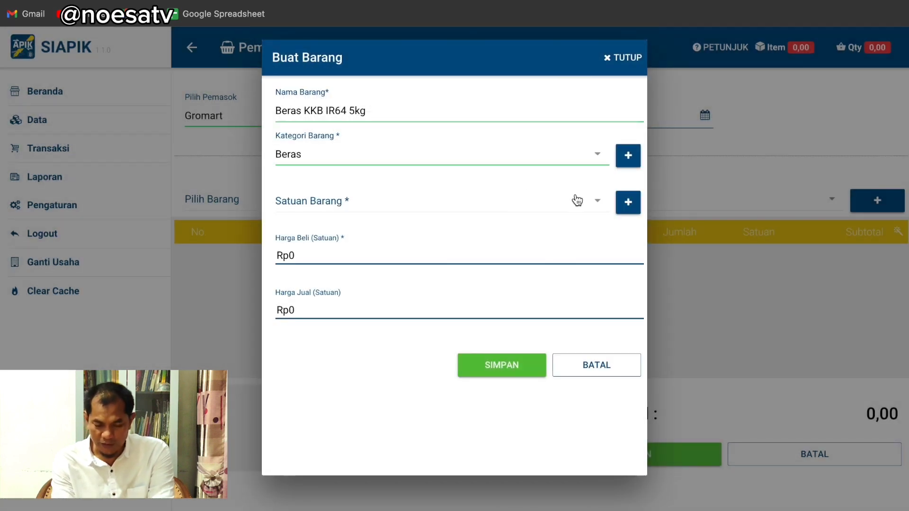
Create the new unit Karung for the rice
{"action": "left_click", "coordinate": [596, 201]}
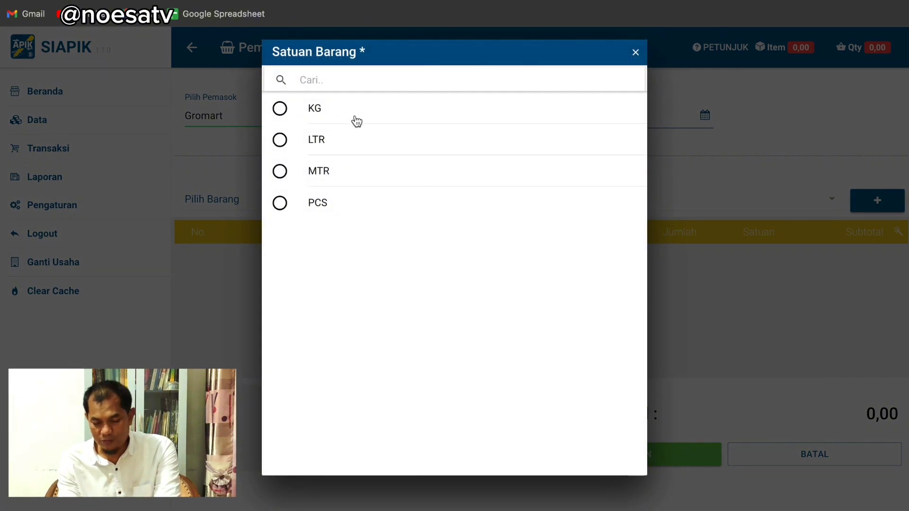
{"action": "key", "text": "Escape"}
{"action": "left_click", "coordinate": [629, 202]}
{"action": "type", "text": "Ka"}
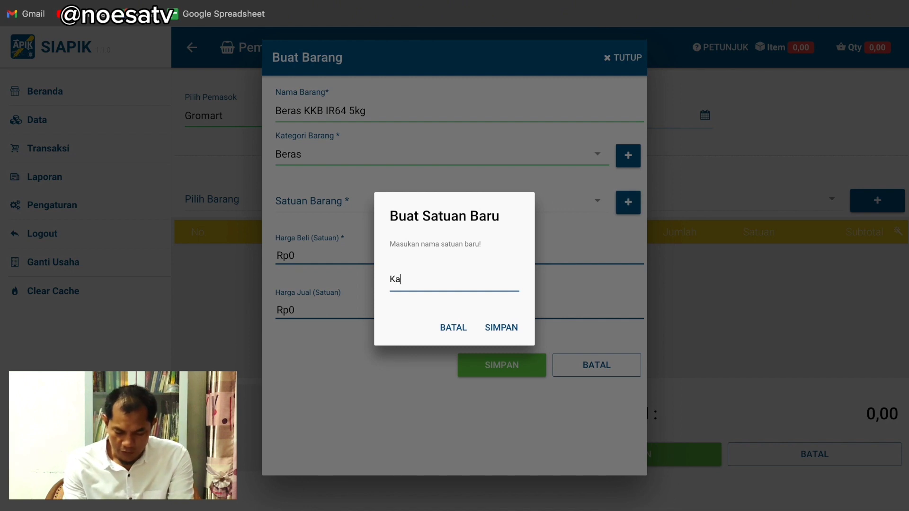
{"action": "type", "text": "rung"}
{"action": "left_click", "coordinate": [503, 330]}
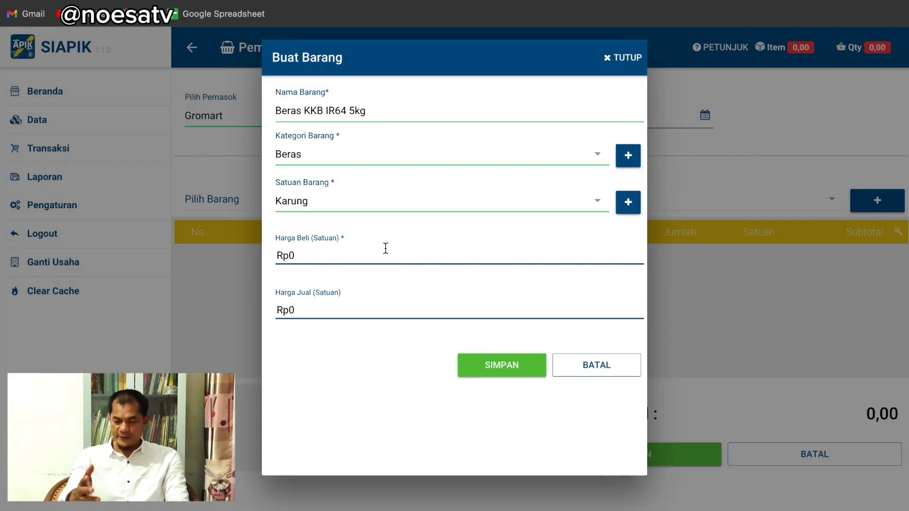
Set the buying price to 60000, save the item, and pick it for the purchase
{"action": "left_click", "coordinate": [326, 254]}
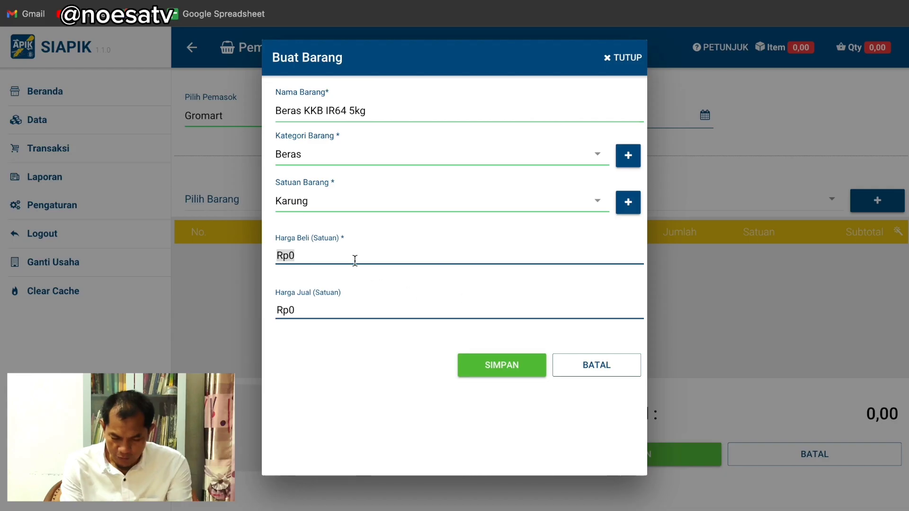
{"action": "type", "text": "600000"}
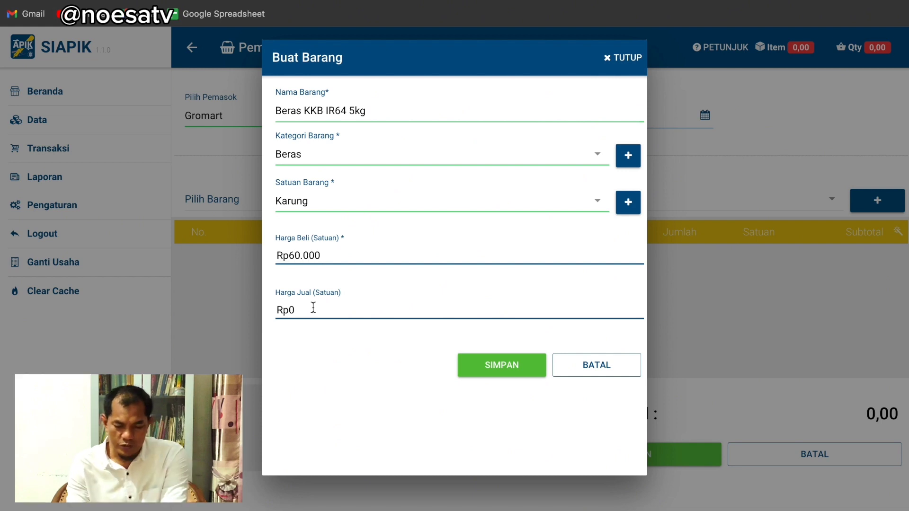
{"action": "left_click", "coordinate": [313, 308]}
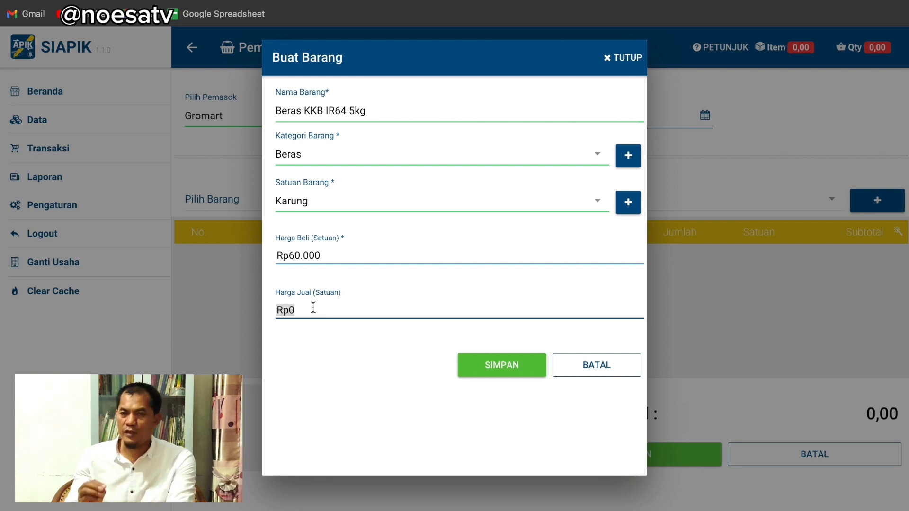
{"action": "left_click", "coordinate": [502, 365]}
{"action": "left_click", "coordinate": [509, 302]}
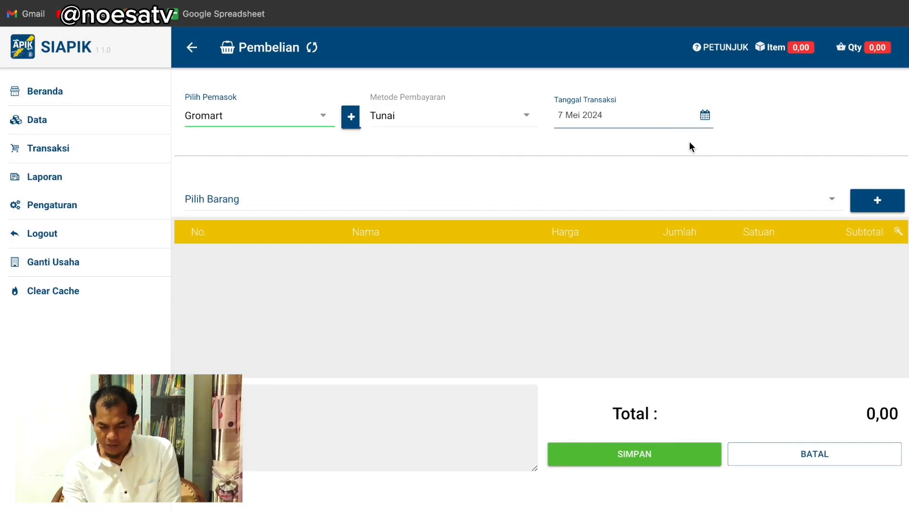
{"action": "left_click", "coordinate": [831, 199]}
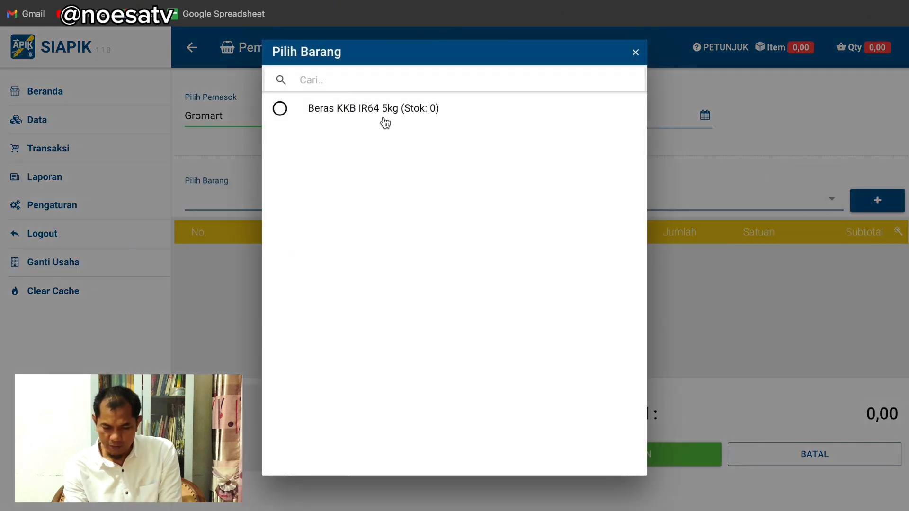
{"action": "left_click", "coordinate": [370, 108]}
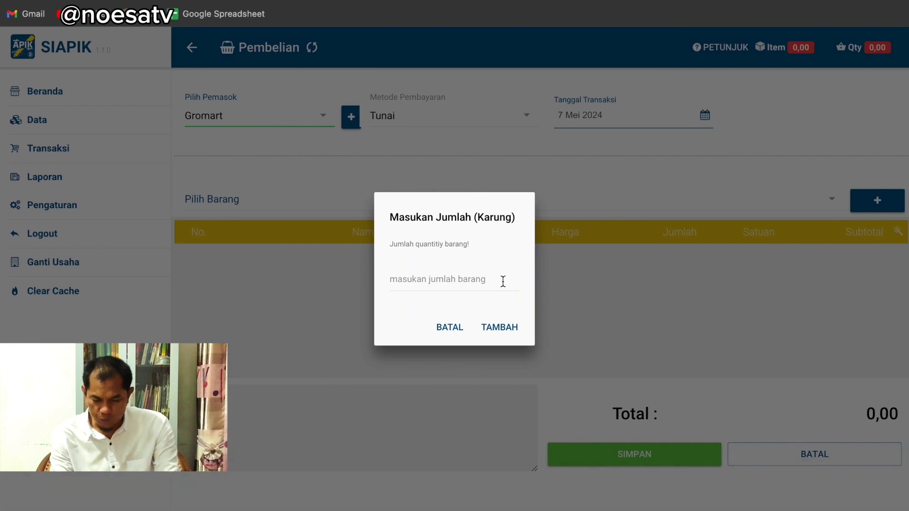
Add 20 Karung of Beras KKB IR64 5kg to the Gromart purchase
{"action": "left_click", "coordinate": [500, 281]}
{"action": "type", "text": "20"}
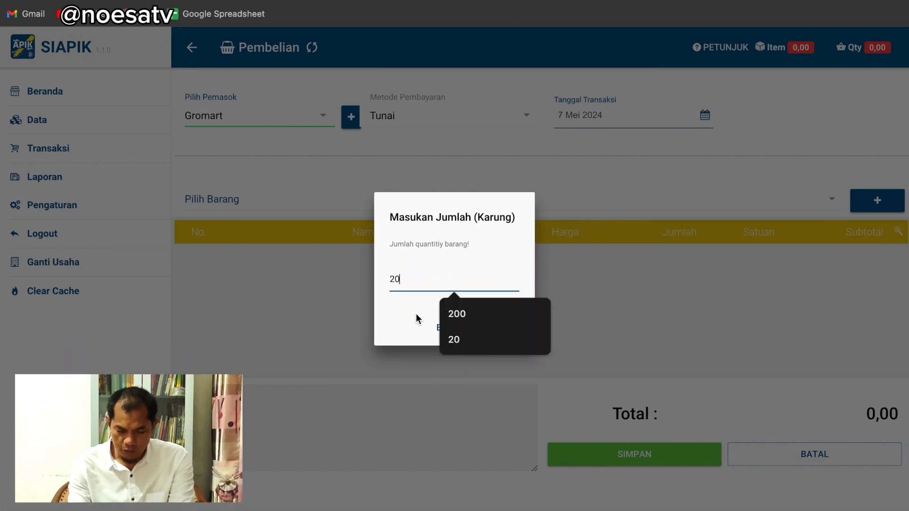
{"action": "left_click", "coordinate": [415, 313]}
{"action": "left_click", "coordinate": [503, 324]}
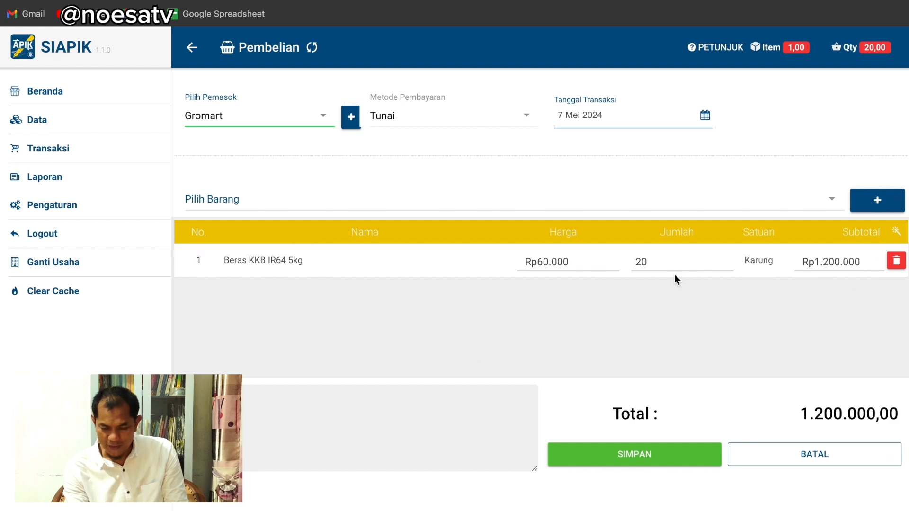
Start new item Gula Tebu Kristal and create the category Gula
{"action": "left_click", "coordinate": [870, 199]}
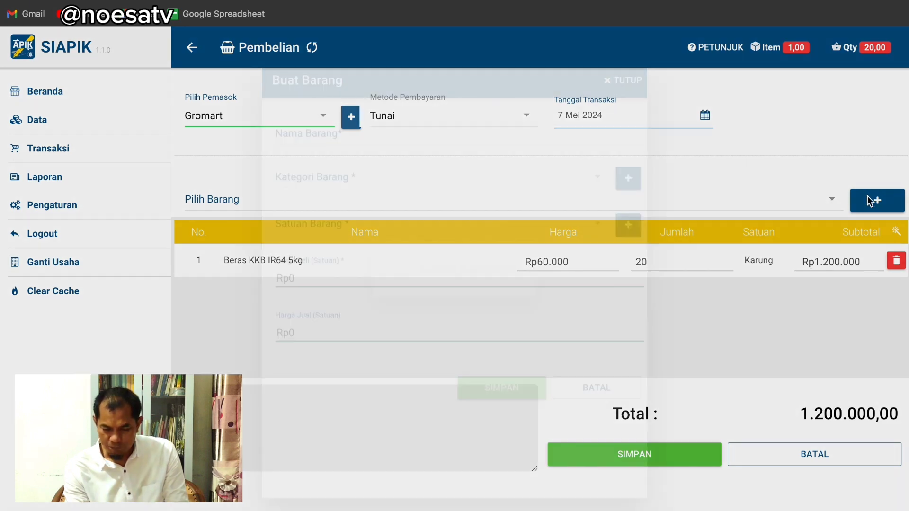
{"action": "left_click", "coordinate": [344, 113]}
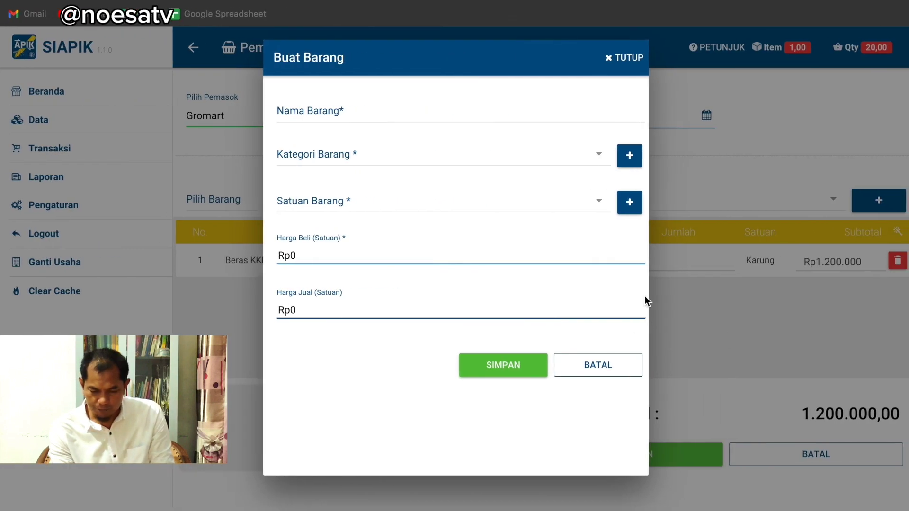
{"action": "type", "text": "Gula Tebu Kristal"}
{"action": "left_click", "coordinate": [599, 157]}
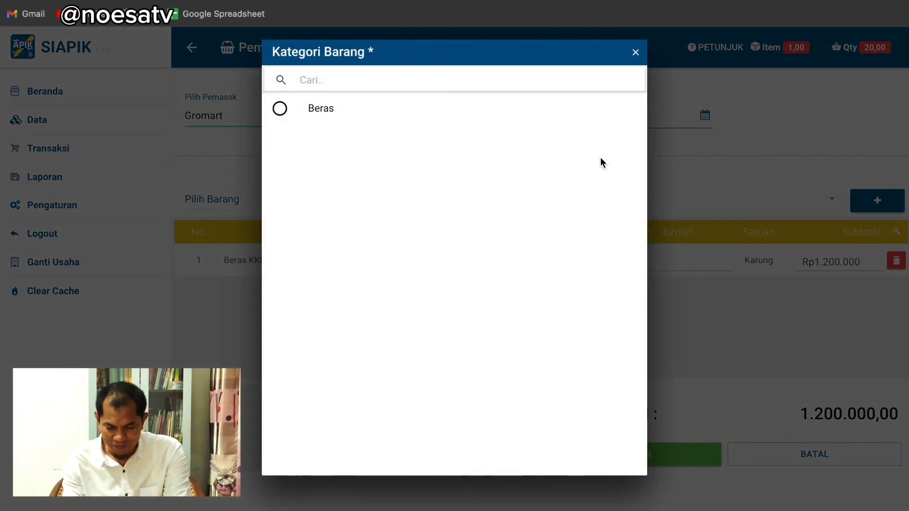
{"action": "left_click", "coordinate": [637, 54]}
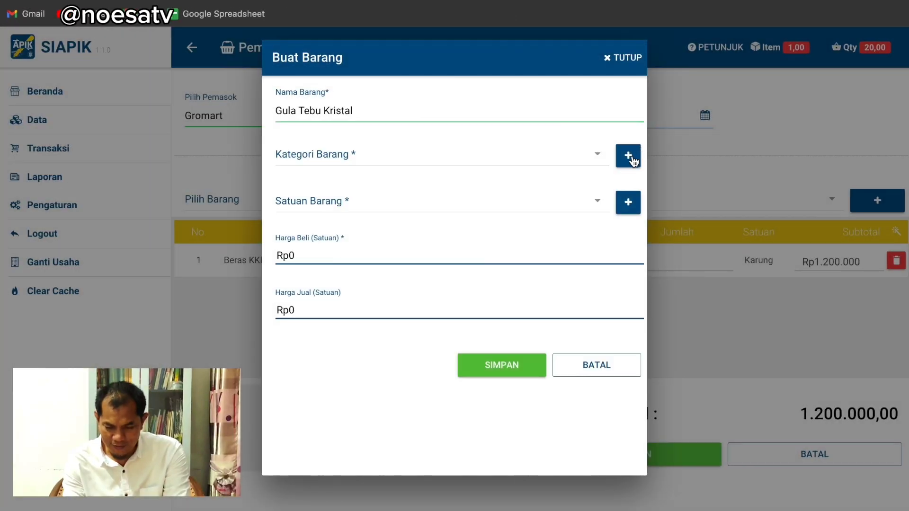
{"action": "left_click", "coordinate": [631, 156]}
{"action": "type", "text": "Gula"}
{"action": "left_click", "coordinate": [492, 327]}
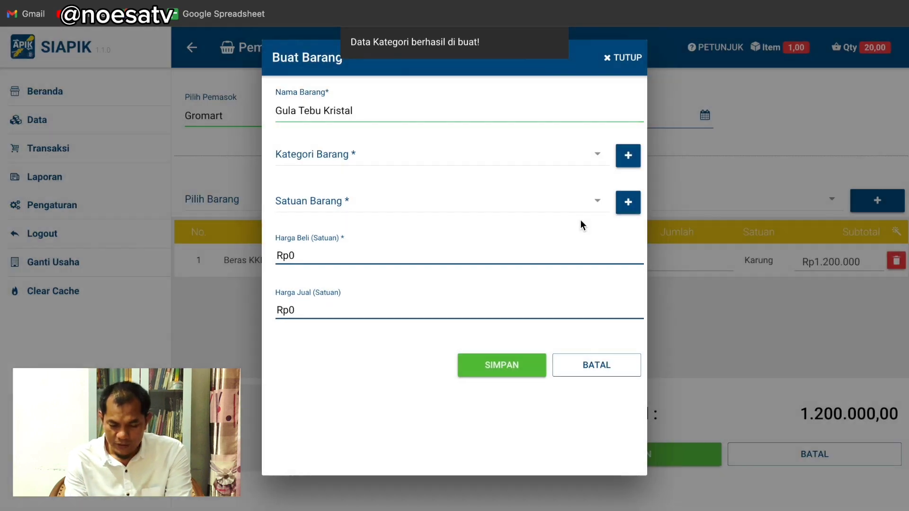
Set the sugar's unit to KG and buying price to 15000
{"action": "left_click", "coordinate": [594, 209]}
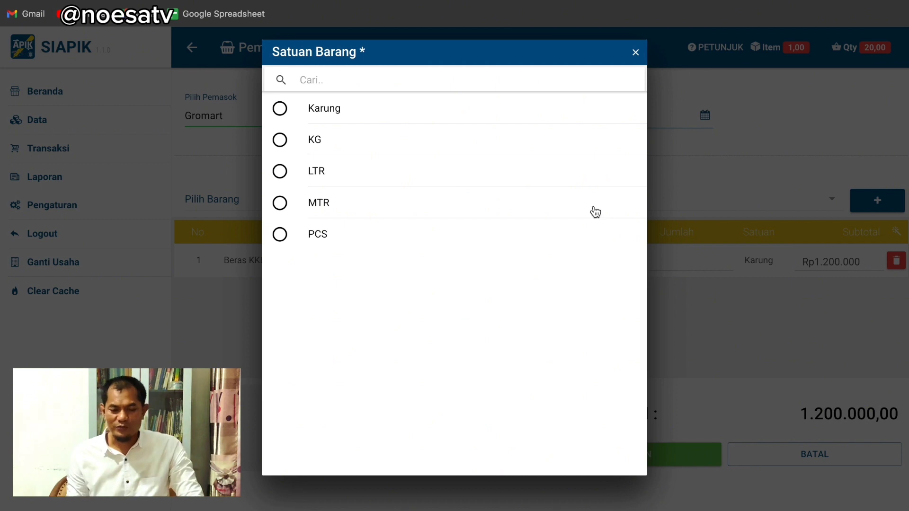
{"action": "left_click", "coordinate": [315, 142]}
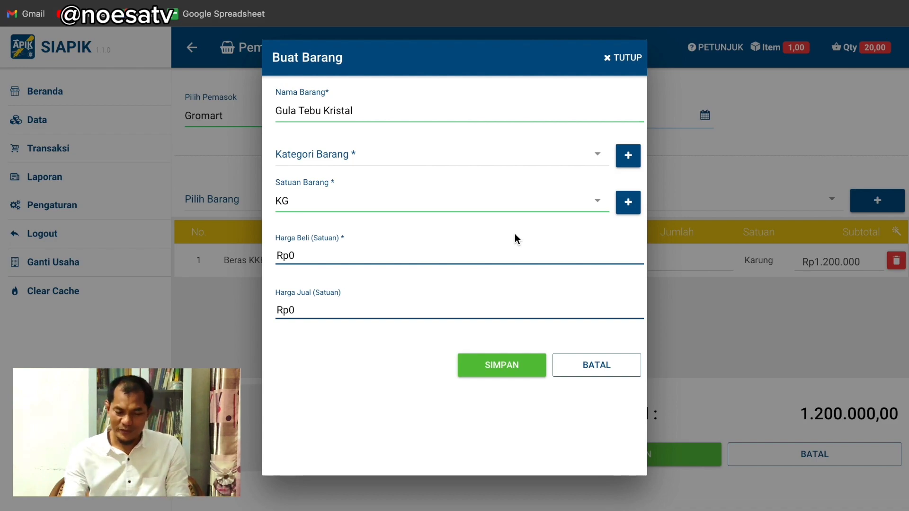
{"action": "left_click", "coordinate": [379, 254]}
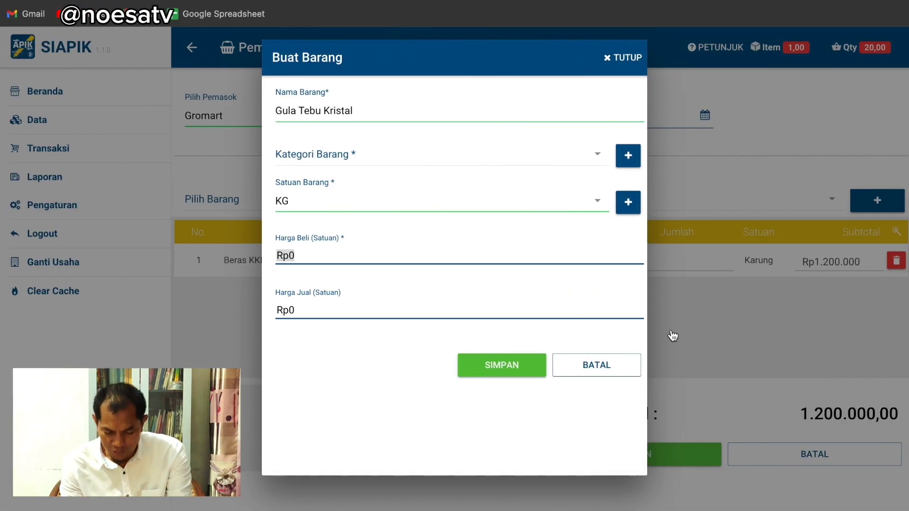
{"action": "type", "text": "150000"}
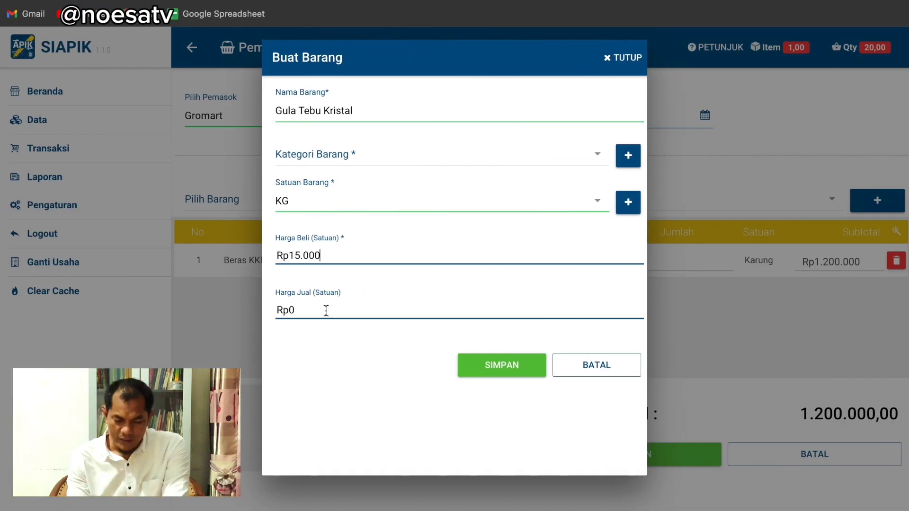
{"action": "left_click", "coordinate": [326, 310]}
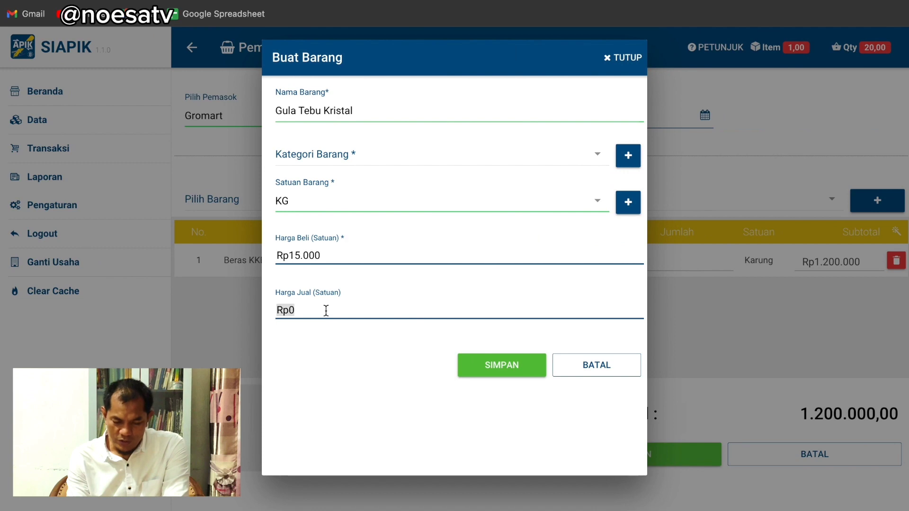
{"action": "left_click", "coordinate": [505, 365]}
Assign category Gula, save Gula Tebu Kristal, and bring up the item list
{"action": "left_click", "coordinate": [504, 299]}
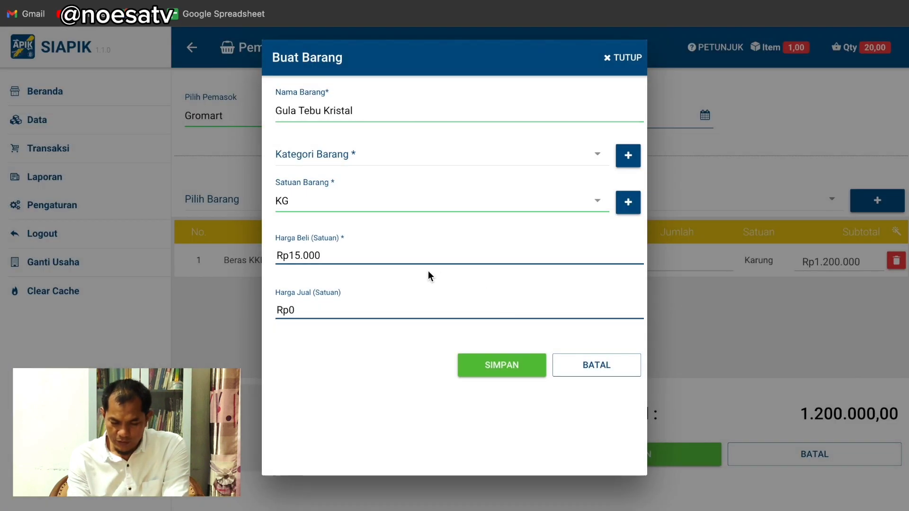
{"action": "left_click", "coordinate": [357, 154]}
{"action": "left_click", "coordinate": [341, 142]}
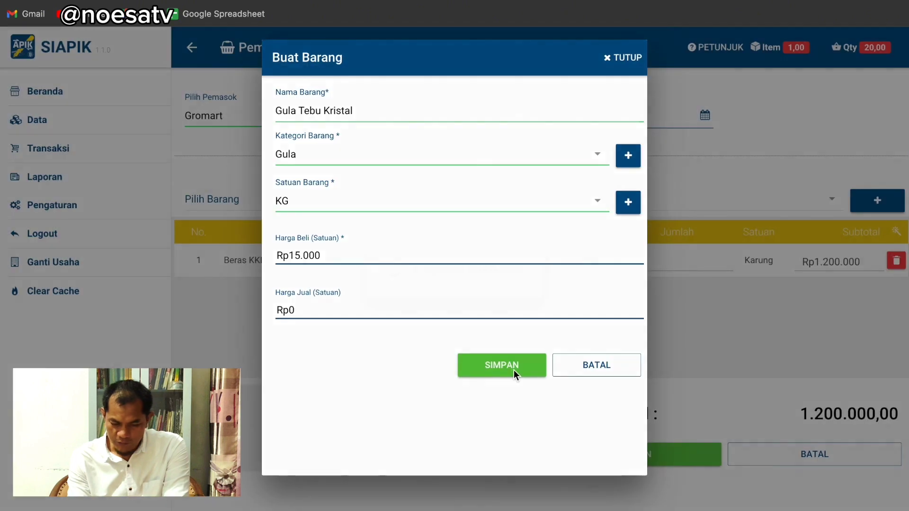
{"action": "left_click", "coordinate": [513, 370]}
{"action": "left_click", "coordinate": [508, 301]}
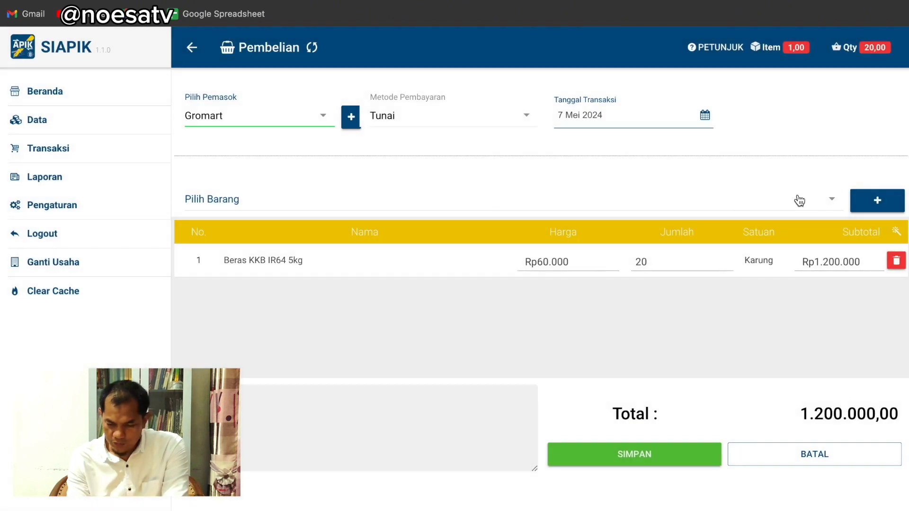
{"action": "left_click", "coordinate": [831, 204]}
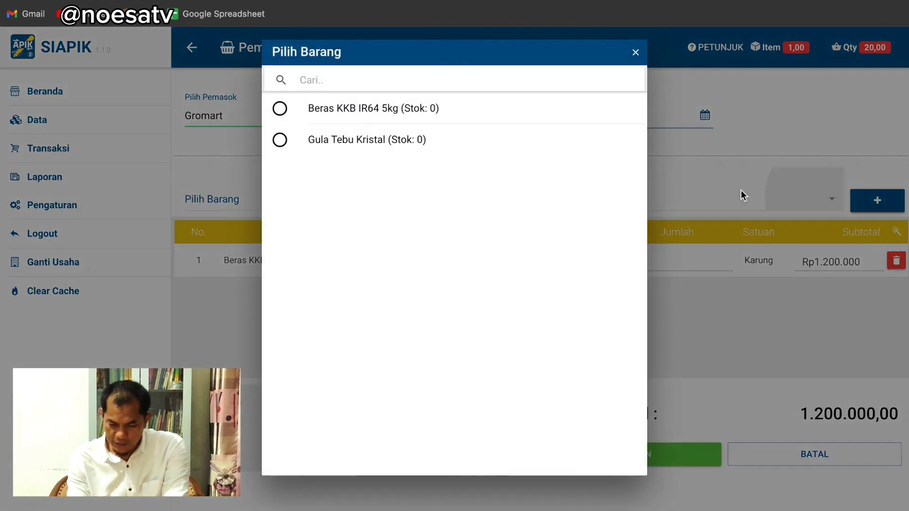
Add 50 KG of Gula Tebu Kristal (Rp750.000), bringing the purchase total to 1.950.000
{"action": "left_click", "coordinate": [370, 148]}
{"action": "left_click", "coordinate": [447, 275]}
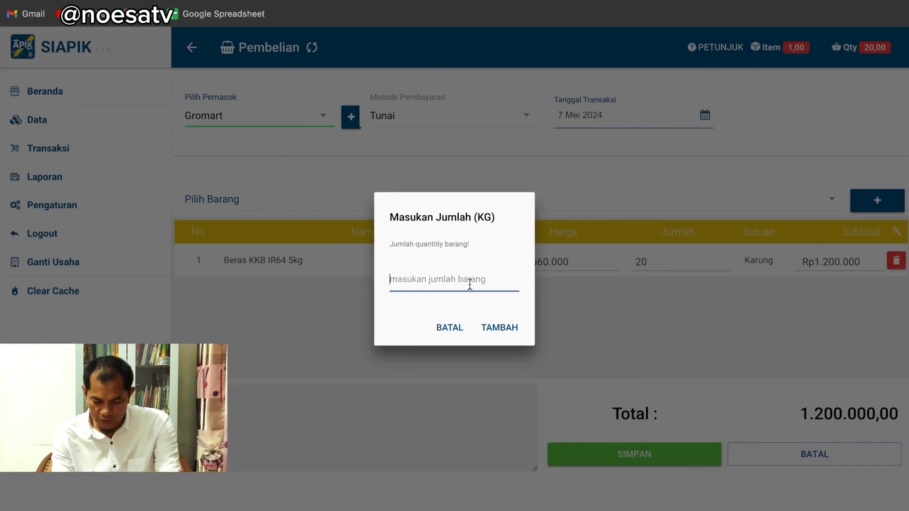
{"action": "type", "text": "50"}
{"action": "left_click", "coordinate": [501, 327]}
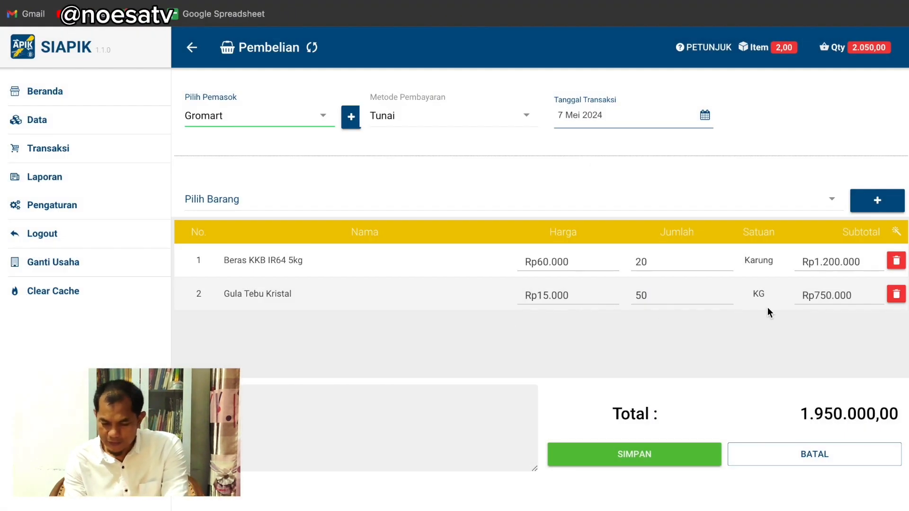
{"action": "left_click", "coordinate": [866, 210]}
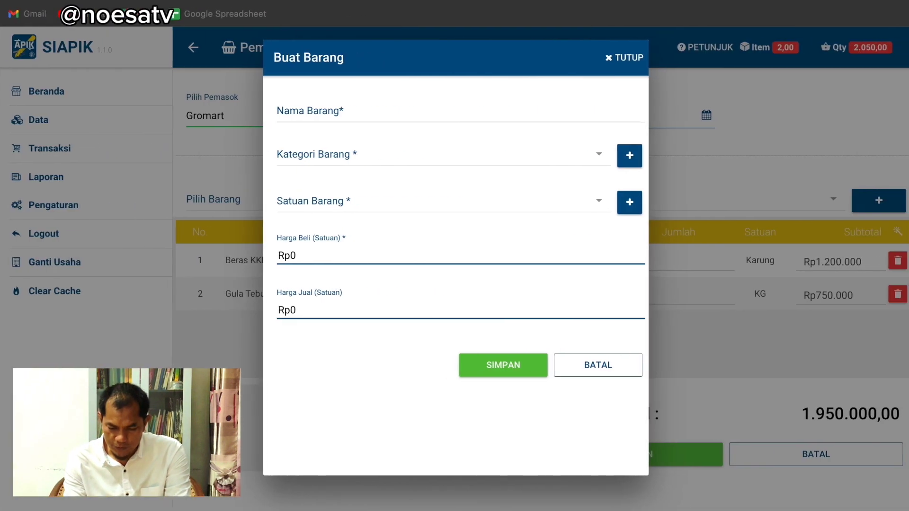
Name the new item 'Minyak Goreng 1800ml' and create a new Minyak category
{"action": "left_click", "coordinate": [331, 110]}
{"action": "type", "text": "Minyak Goreng 18"}
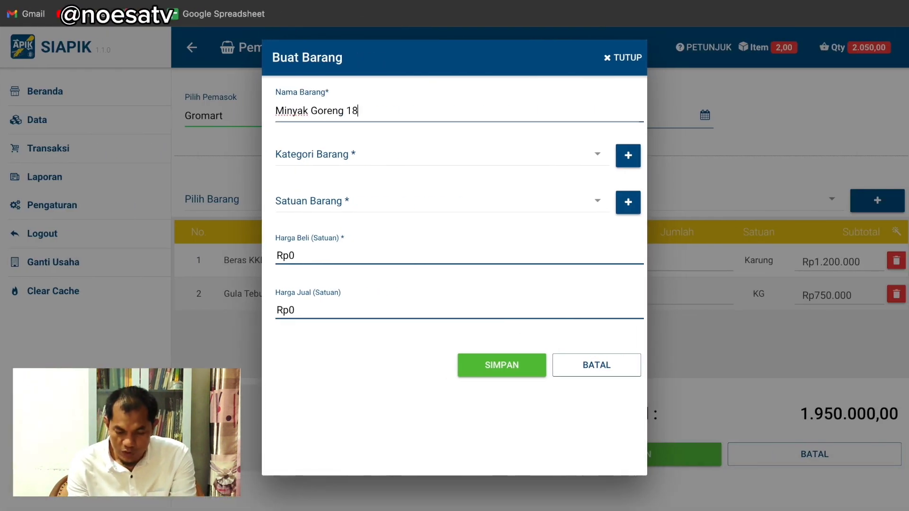
{"action": "type", "text": "00ml"}
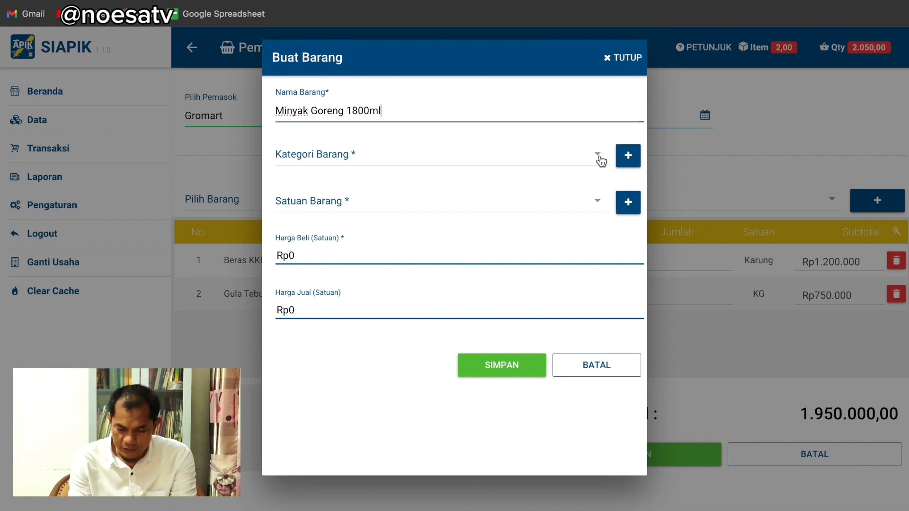
{"action": "left_click", "coordinate": [632, 159]}
{"action": "type", "text": "Minyak"}
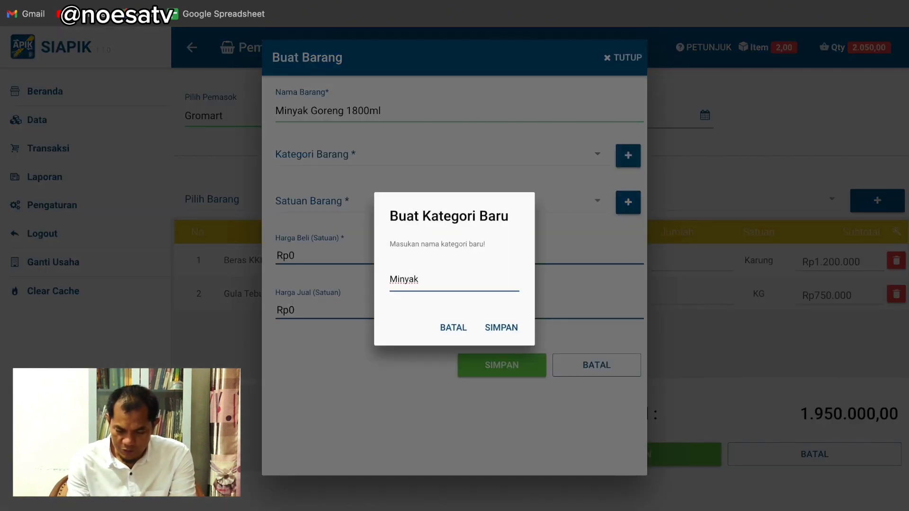
{"action": "left_click", "coordinate": [501, 329]}
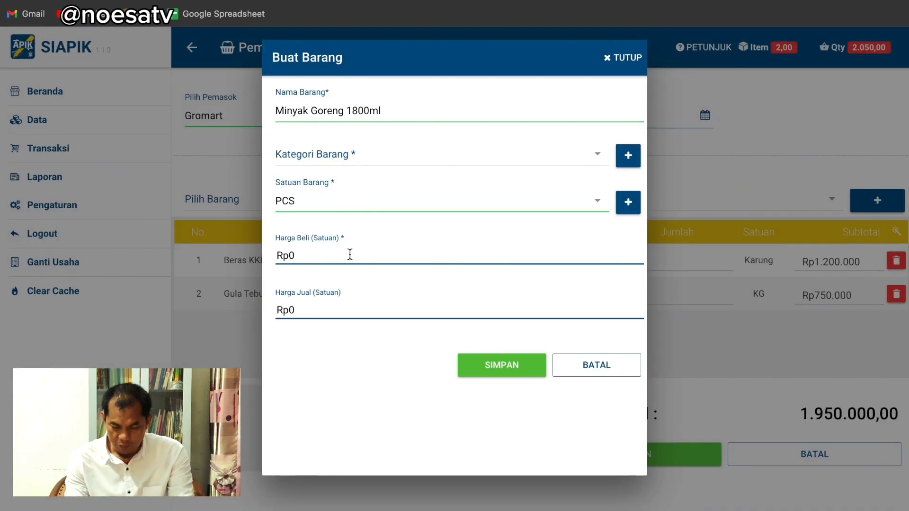
Enter a purchase price of Rp20.000 for the cooking oil item
{"action": "left_click", "coordinate": [350, 254]}
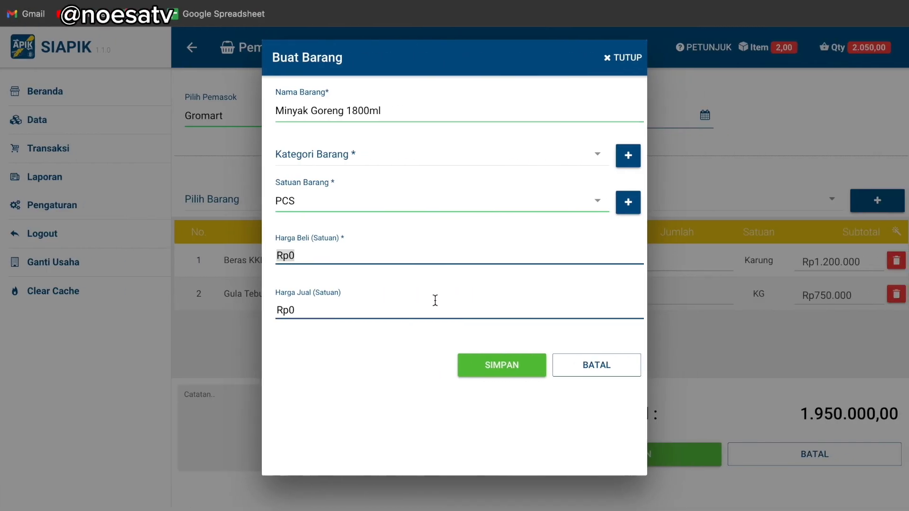
{"action": "type", "text": "20.000"}
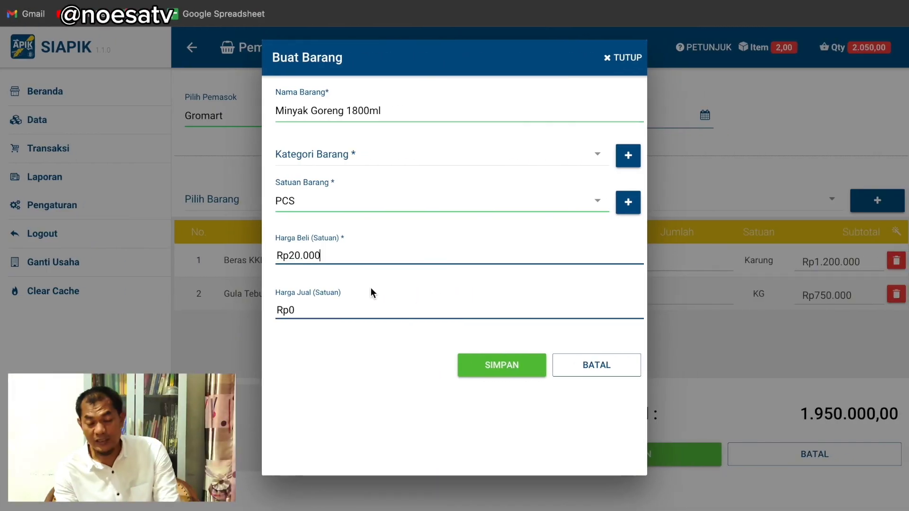
{"action": "left_click", "coordinate": [358, 304]}
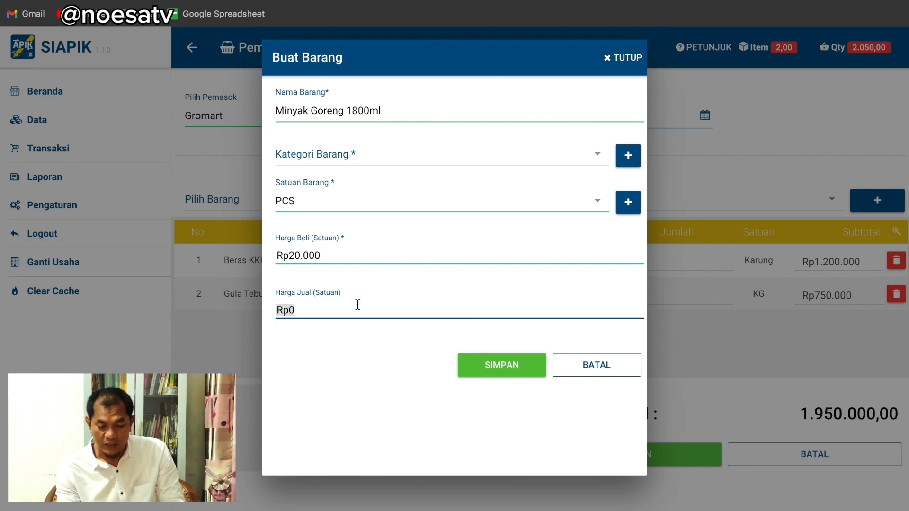
{"action": "left_click", "coordinate": [493, 357]}
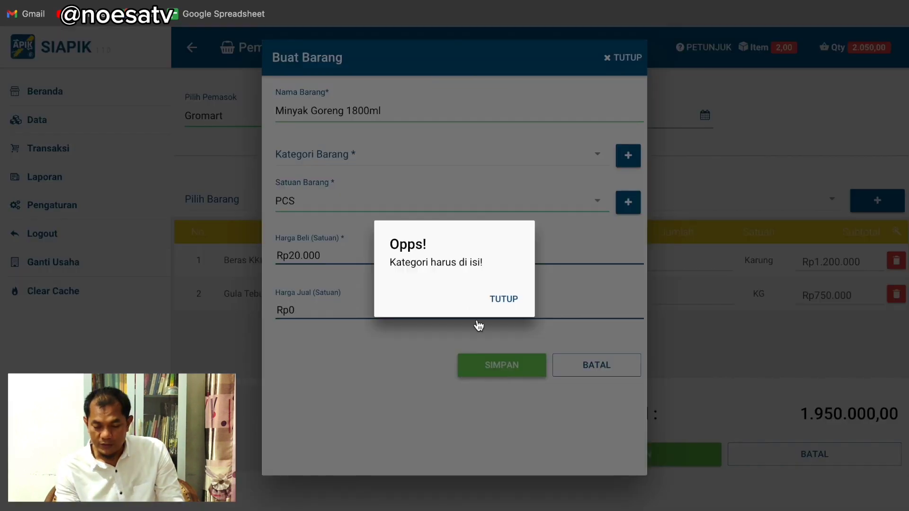
{"action": "left_click", "coordinate": [503, 298]}
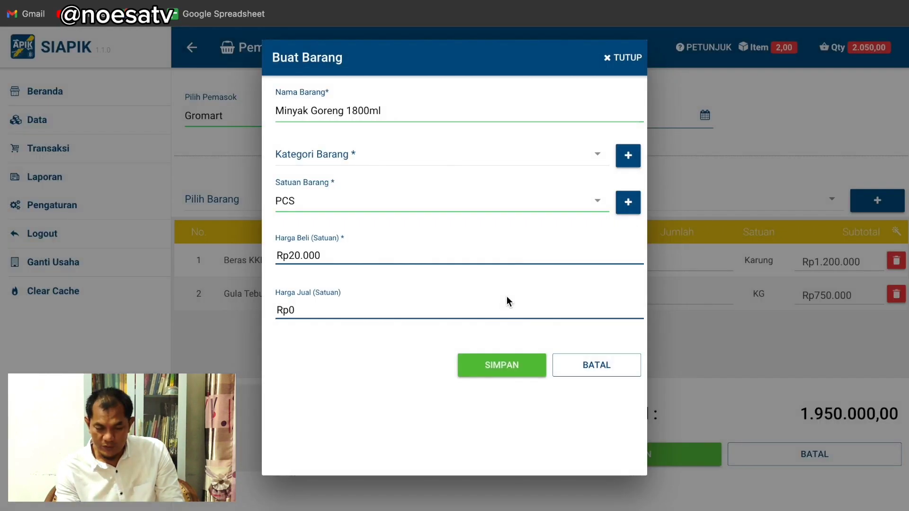
Assign the Minyak category and save the Minyak Goreng 1800ml item
{"action": "left_click", "coordinate": [599, 157]}
{"action": "left_click", "coordinate": [336, 176]}
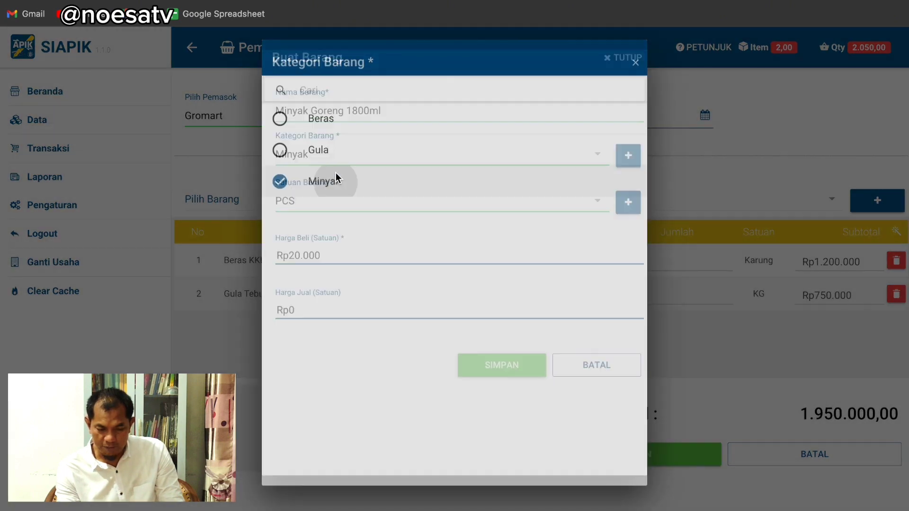
{"action": "left_click", "coordinate": [525, 366]}
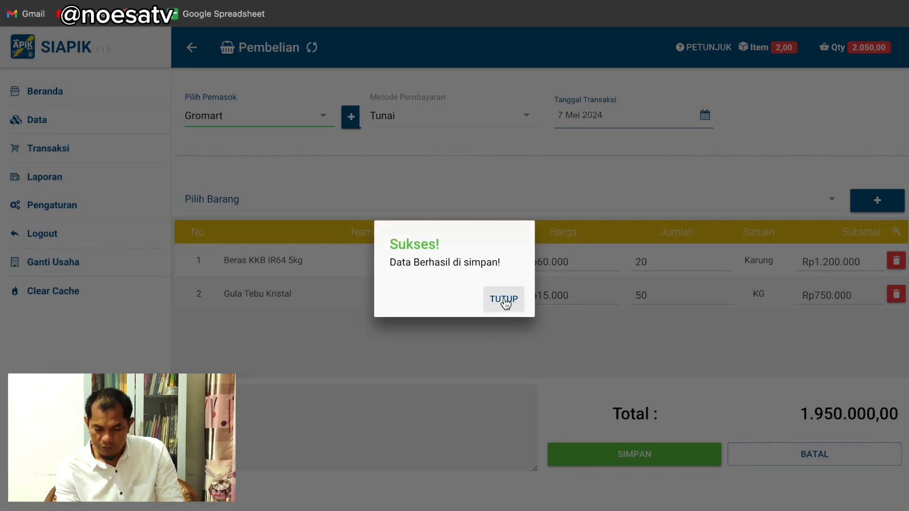
{"action": "left_click", "coordinate": [505, 299]}
Add 30 PCS of Minyak Goreng 1800ml, bringing the total to 2.550.000
{"action": "left_click", "coordinate": [376, 182]}
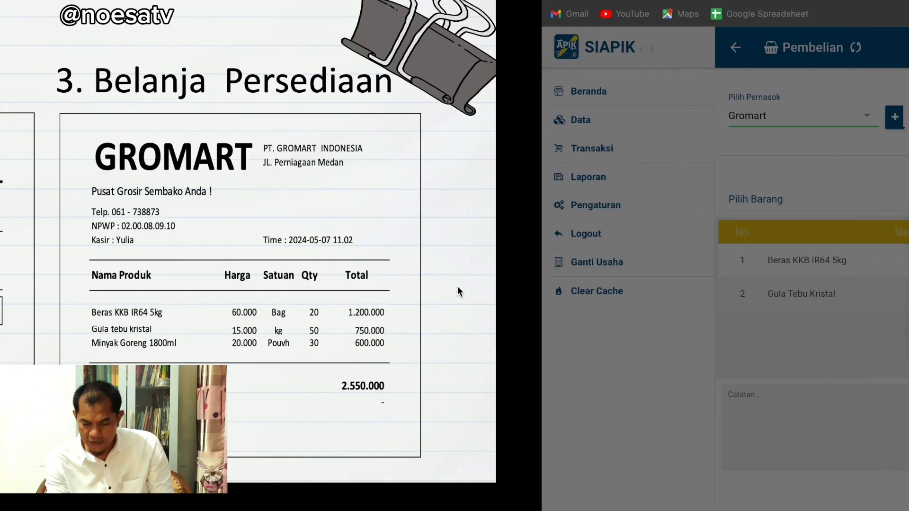
{"action": "type", "text": "30"}
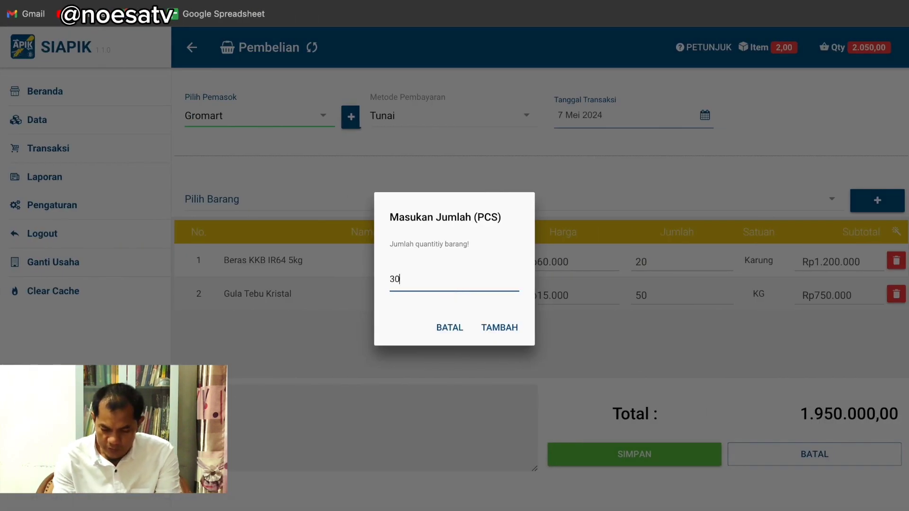
{"action": "left_click", "coordinate": [511, 330]}
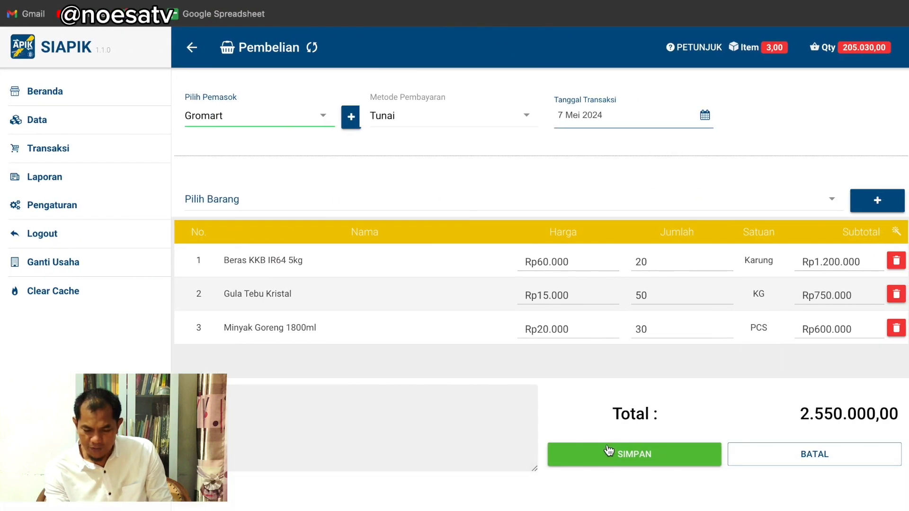
Save the Gromart purchase and return to the menu, then show the receipt slide
{"action": "left_click", "coordinate": [609, 451]}
{"action": "left_click", "coordinate": [552, 348]}
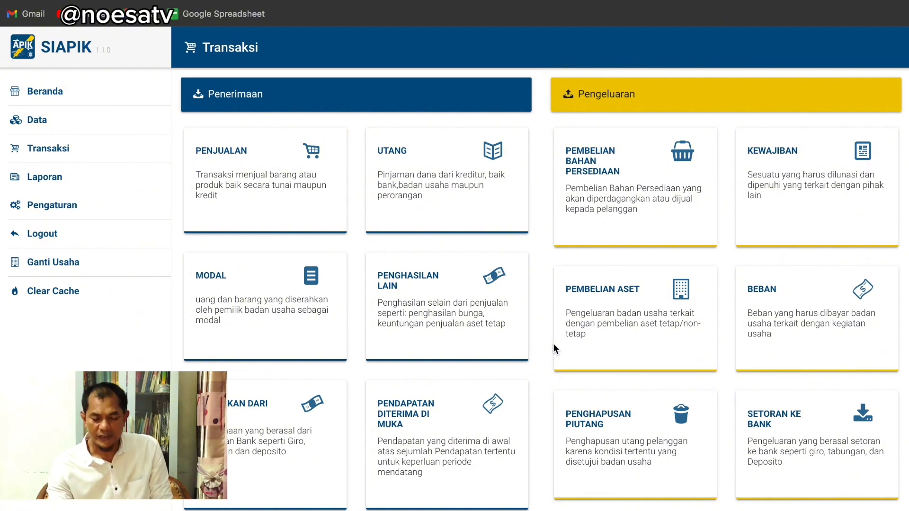
{"action": "key", "text": "ctrl+Left"}
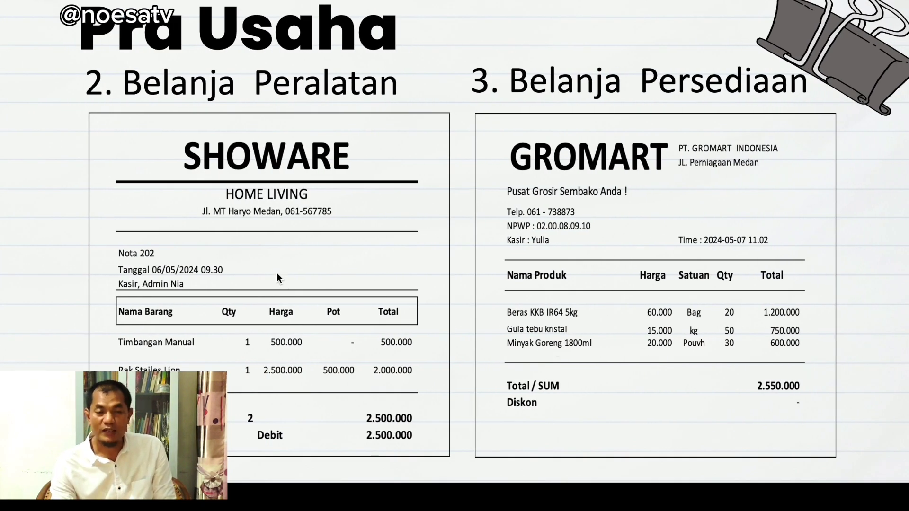
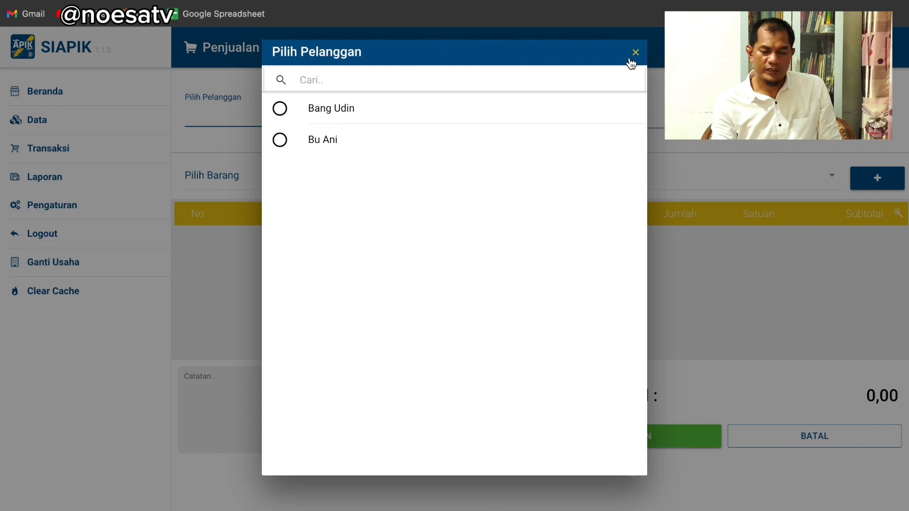
Close the Pilih Pelanggan list without choosing a customer to return to the empty Tunai sales form
{"action": "left_click", "coordinate": [634, 54]}
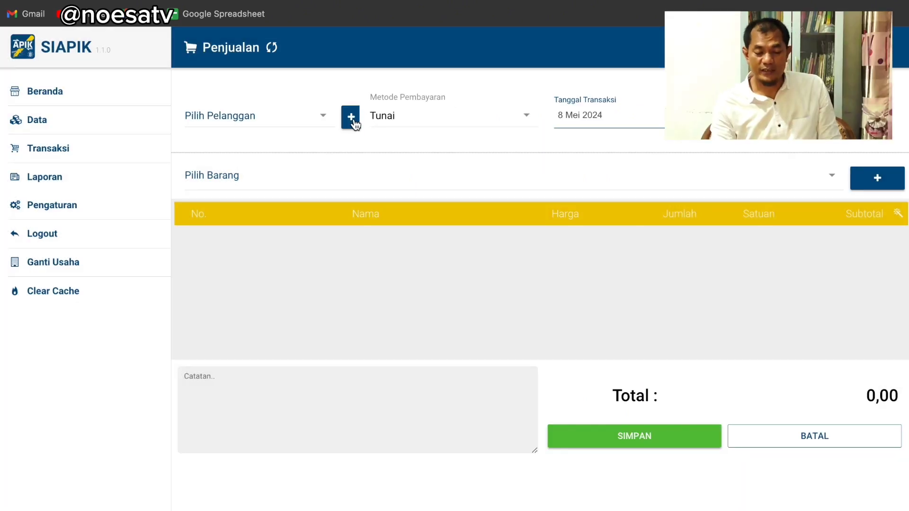
Start a new customer named Admin and fill in the contact person
{"action": "left_click", "coordinate": [351, 118]}
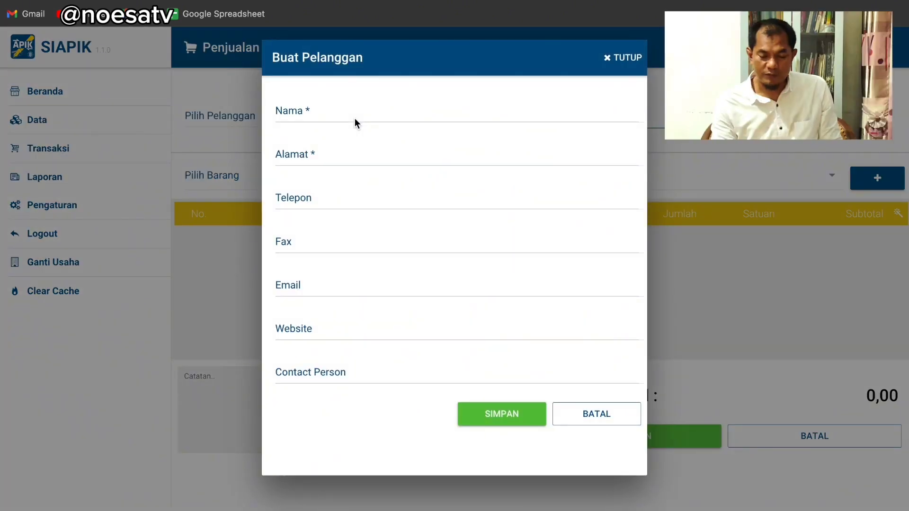
{"action": "left_click", "coordinate": [323, 112]}
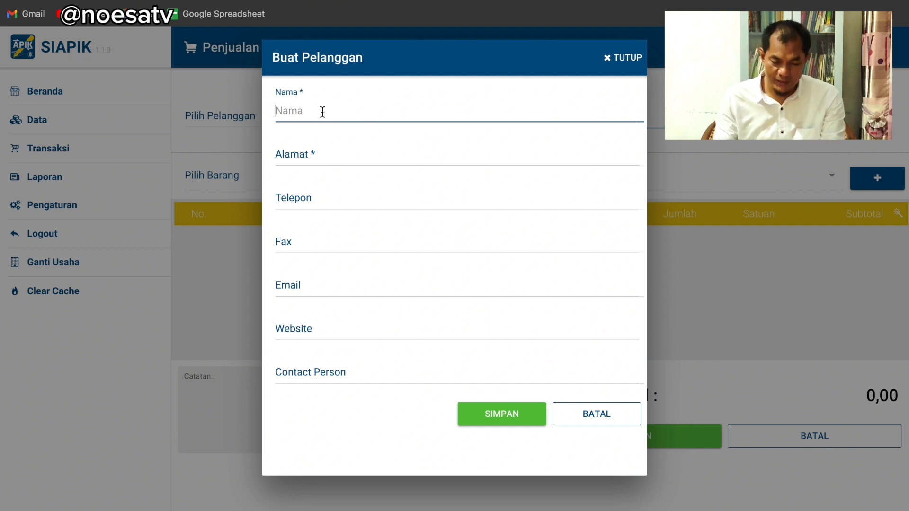
{"action": "type", "text": "Admin"}
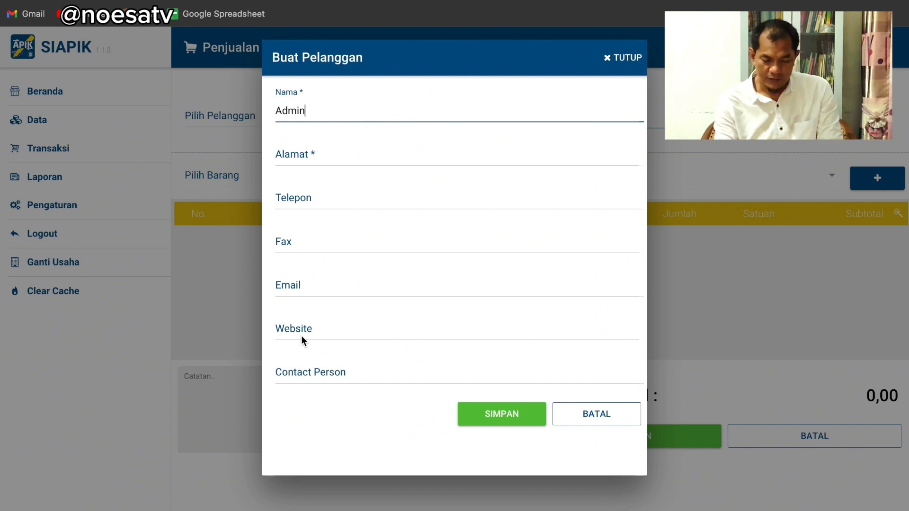
{"action": "left_click", "coordinate": [303, 373]}
{"action": "type", "text": "Yudi"}
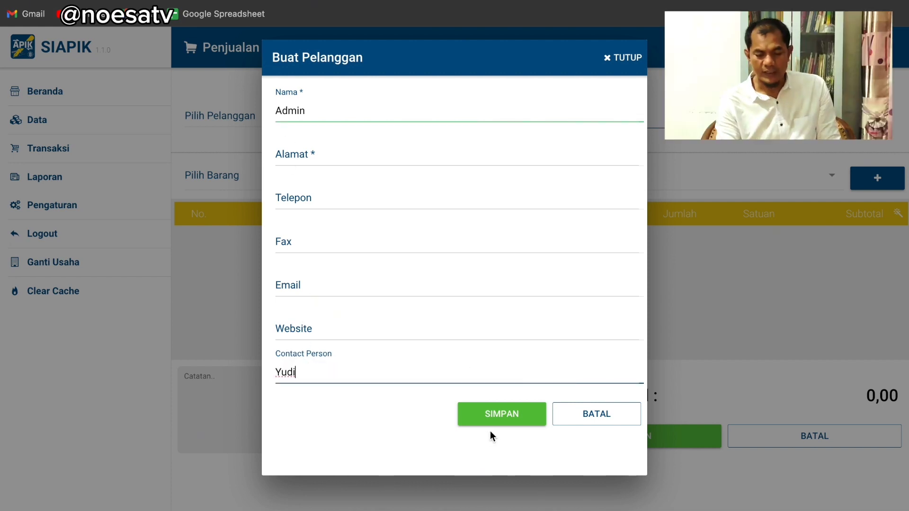
Save the new customer, dismissing the missing-address warning and the confirmation alert
{"action": "left_click", "coordinate": [497, 410]}
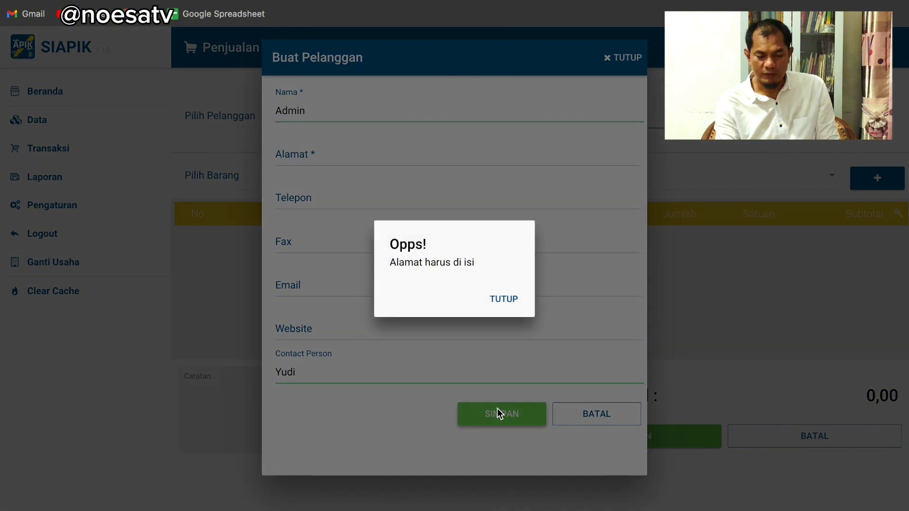
{"action": "left_click", "coordinate": [504, 300]}
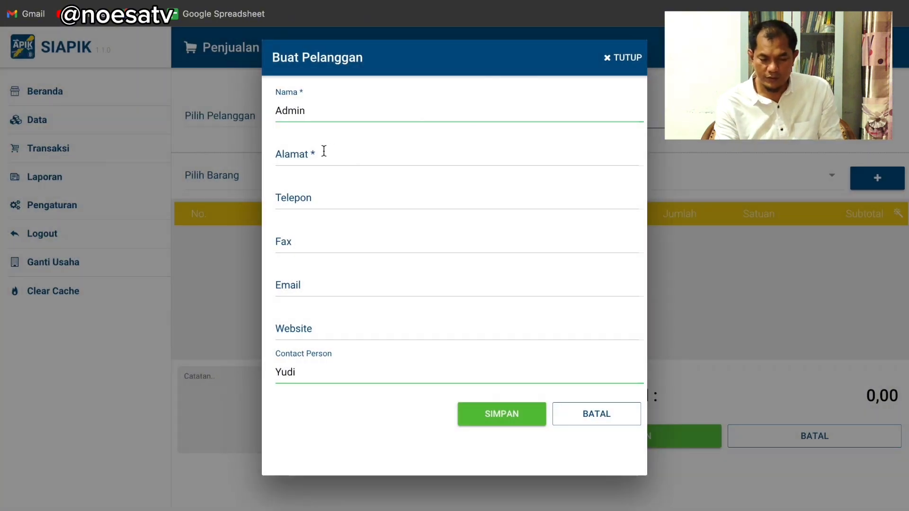
{"action": "left_click", "coordinate": [512, 411]}
{"action": "left_click", "coordinate": [504, 299]}
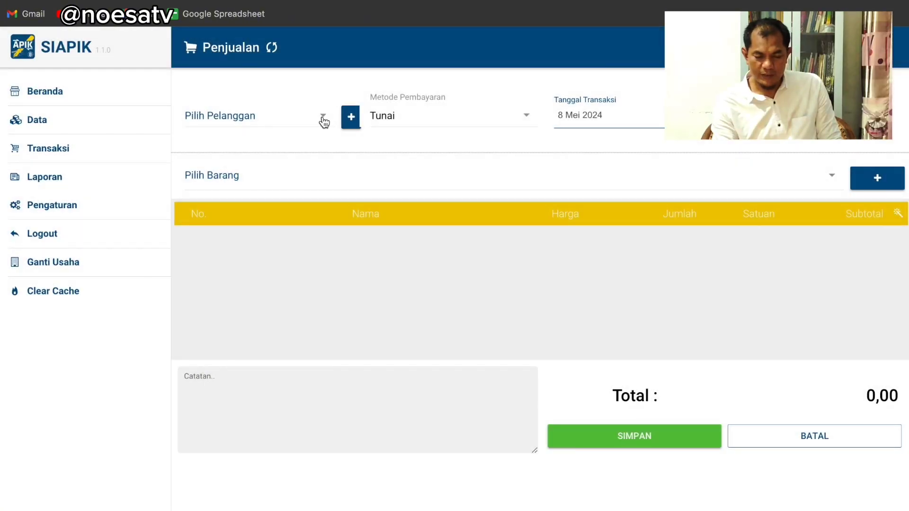
Choose customer Admin and add 3 Beras KKB IR64 5kg at a price of 660.000
{"action": "left_click", "coordinate": [324, 121]}
{"action": "left_click", "coordinate": [319, 121]}
{"action": "left_click", "coordinate": [831, 176]}
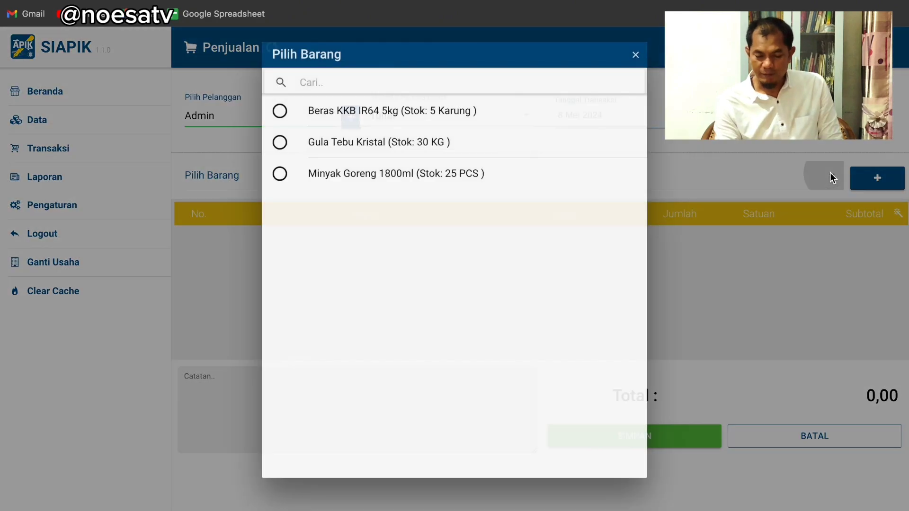
{"action": "left_click", "coordinate": [454, 115]}
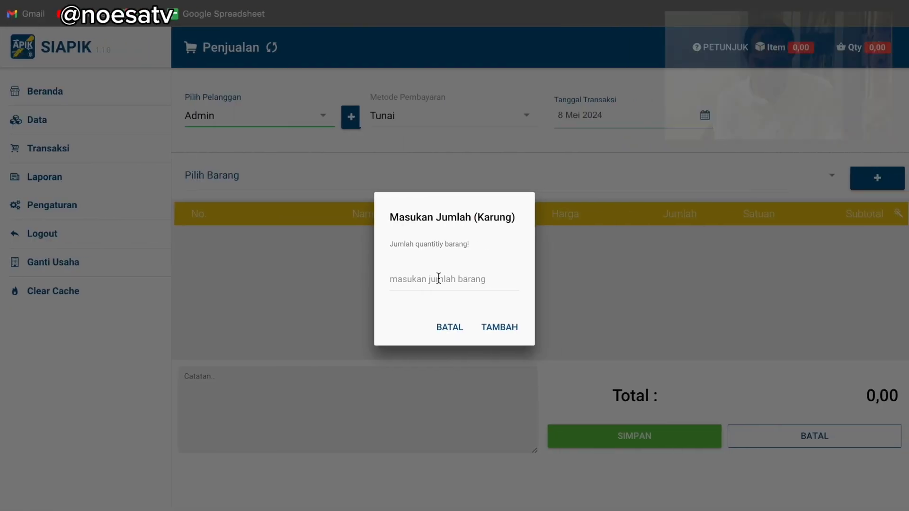
{"action": "type", "text": "3"}
{"action": "left_click", "coordinate": [498, 327]}
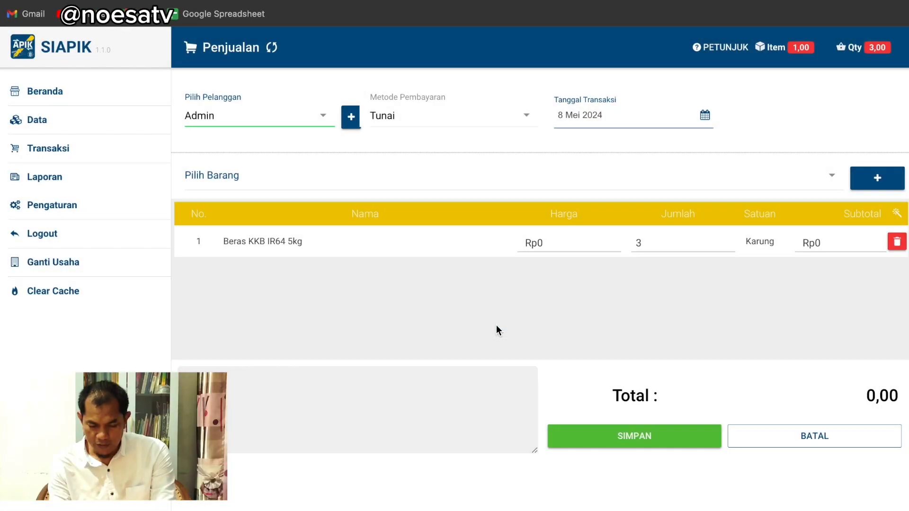
{"action": "left_click", "coordinate": [592, 242]}
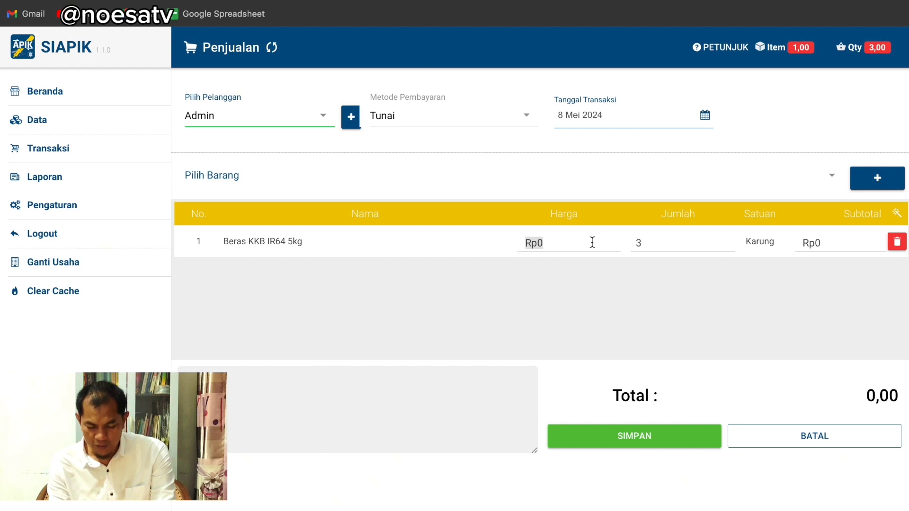
{"action": "type", "text": "660.000"}
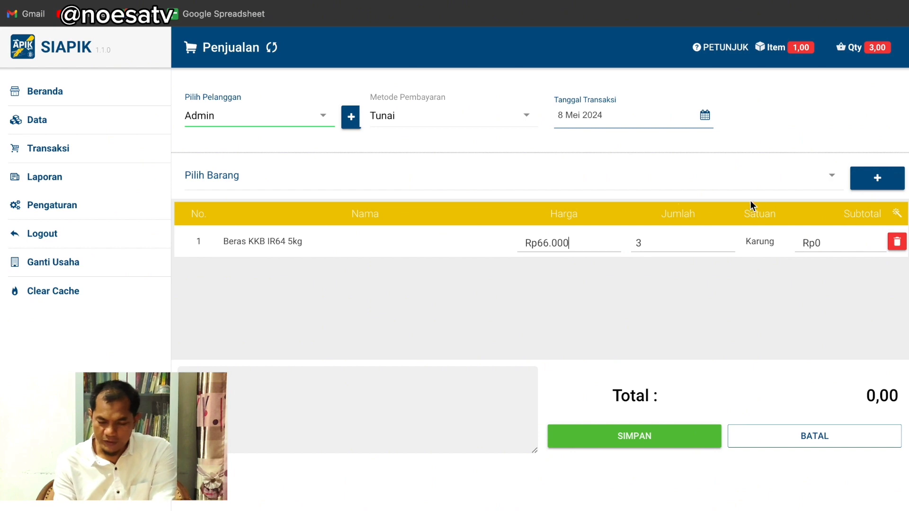
Add 5 Gula Tebu Kristal to the sale at a price of 17500
{"action": "left_click", "coordinate": [809, 183]}
{"action": "left_click", "coordinate": [474, 140]}
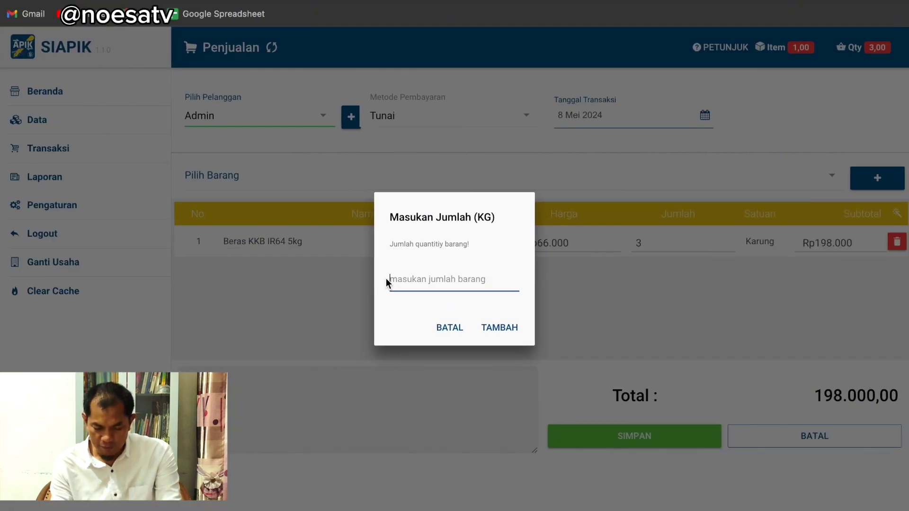
{"action": "type", "text": "5"}
{"action": "left_click", "coordinate": [521, 329]}
{"action": "left_click", "coordinate": [563, 275]}
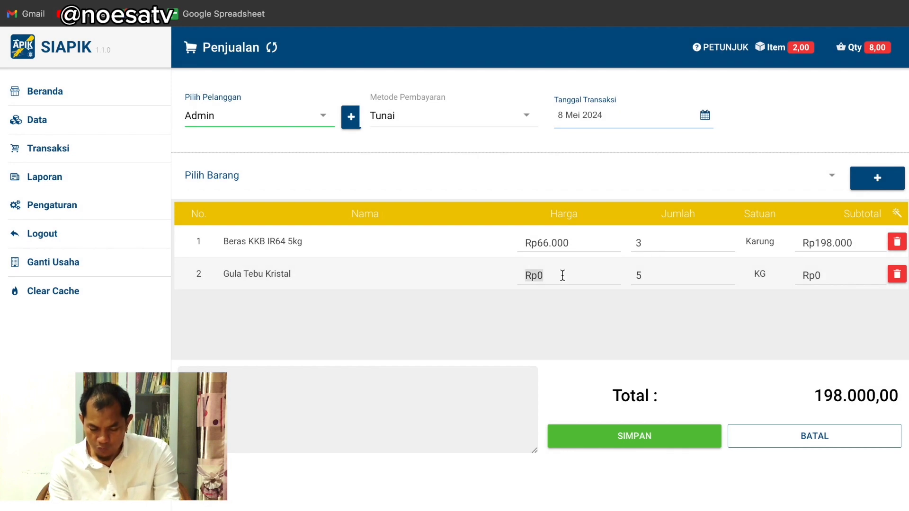
{"action": "type", "text": "17500"}
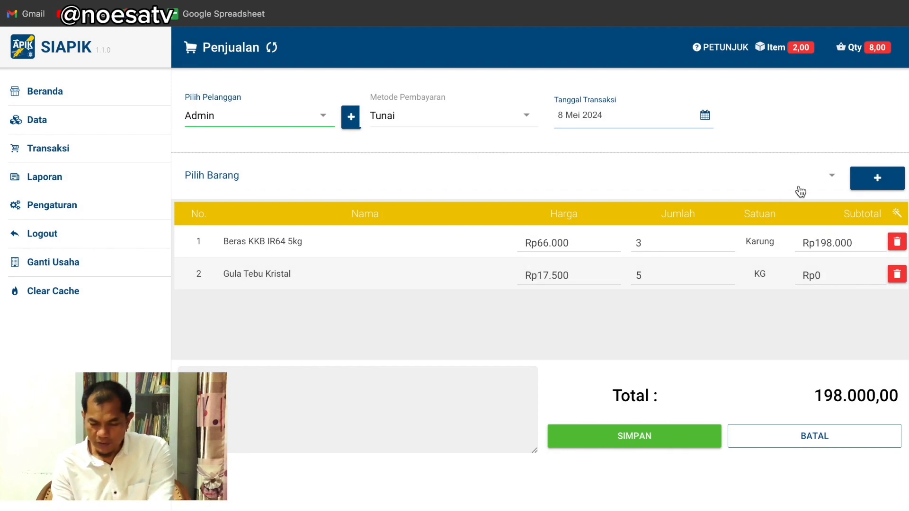
Add 5 Minyak Goreng 1800ml to the sale
{"action": "left_click", "coordinate": [816, 180]}
{"action": "left_click", "coordinate": [456, 175]}
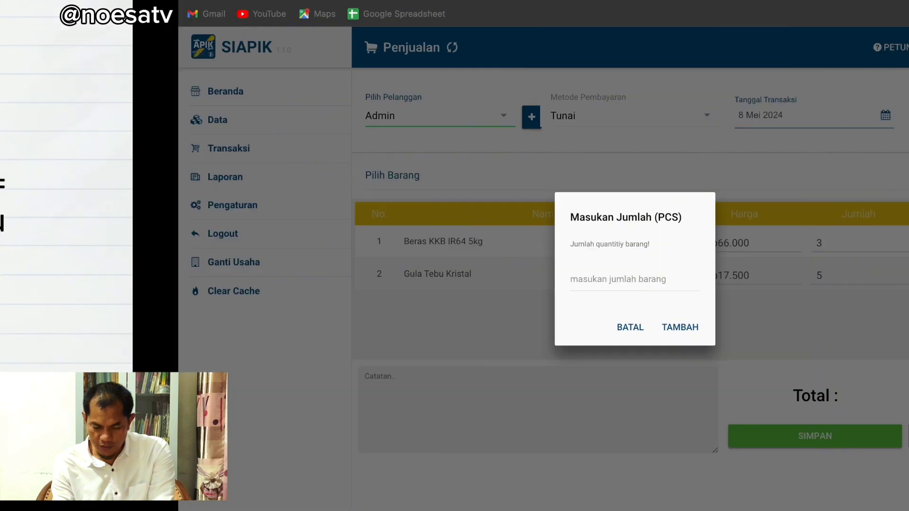
{"action": "type", "text": "5"}
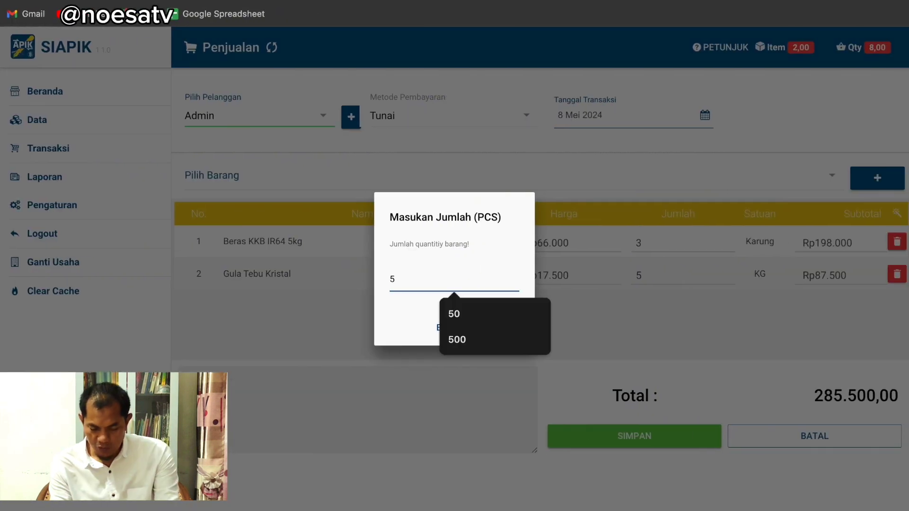
{"action": "left_click", "coordinate": [505, 328]}
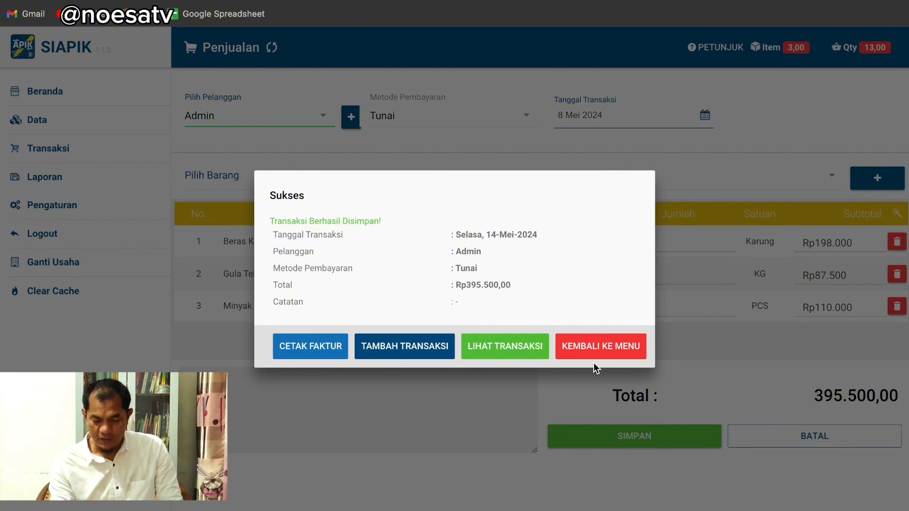
Leave the sales screen, view the supplier list, then return to the Data categories
{"action": "left_click", "coordinate": [581, 351]}
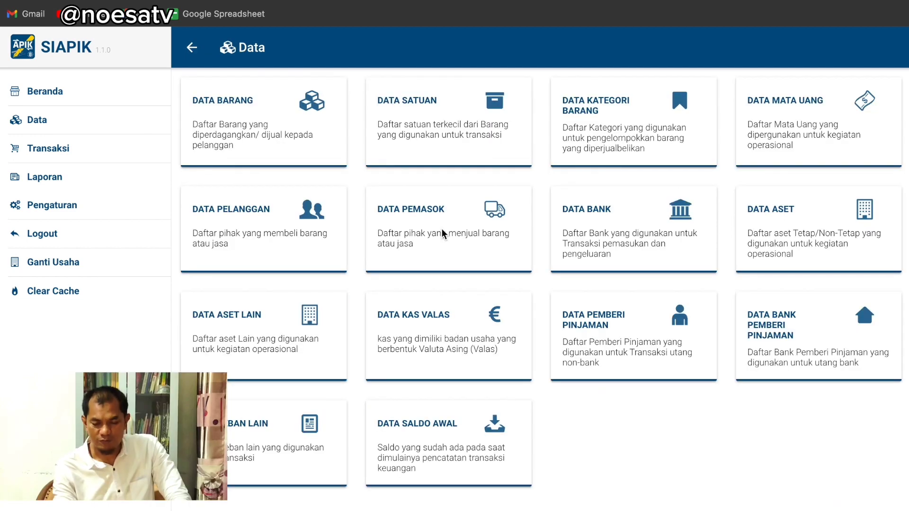
{"action": "left_click", "coordinate": [442, 229]}
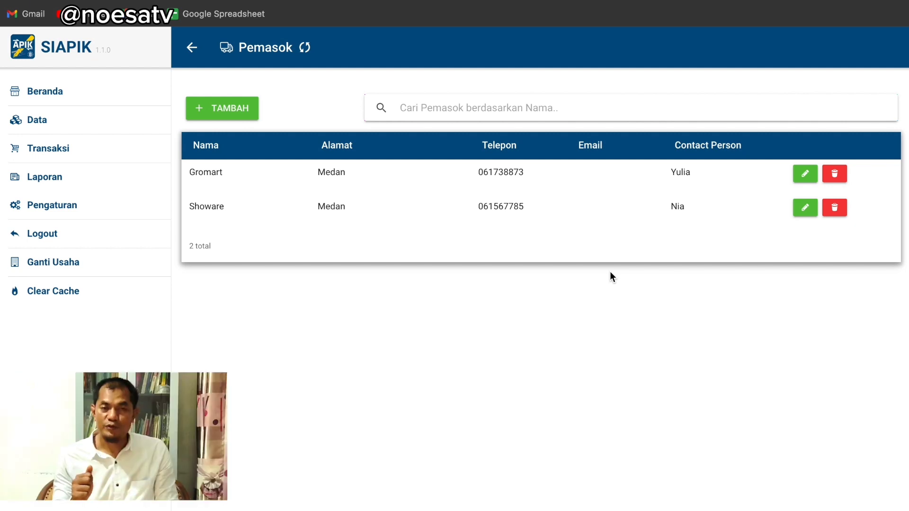
{"action": "left_click", "coordinate": [192, 49]}
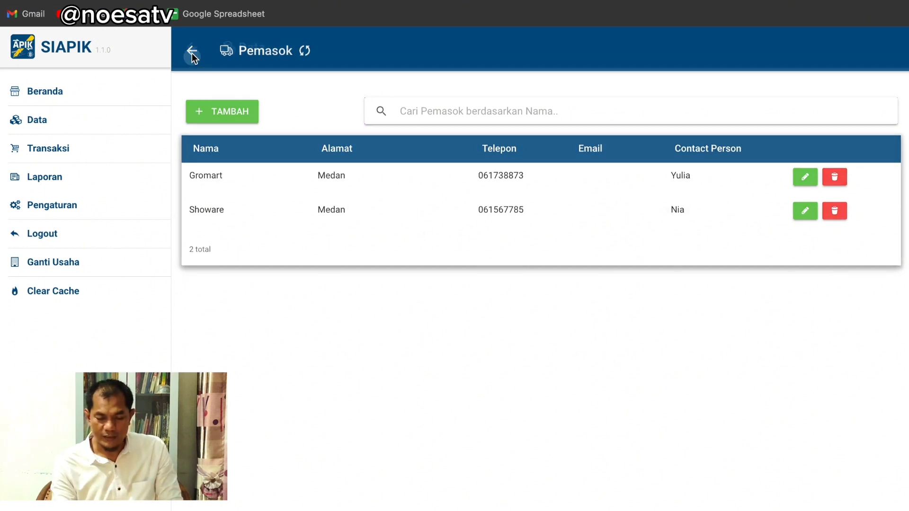
{"action": "left_click", "coordinate": [300, 229]}
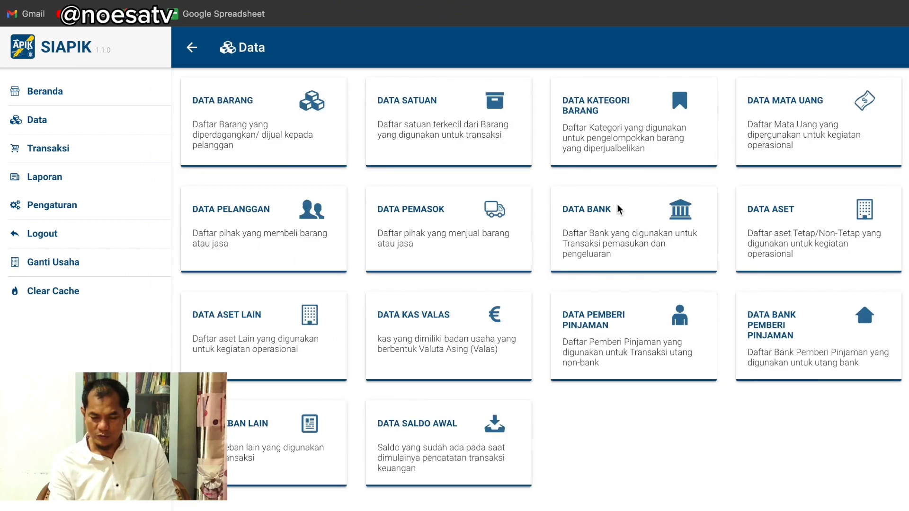
Browse the Data Barang, Data Aset and Data Beban Lain lists, then open Laporan
{"action": "left_click", "coordinate": [284, 127]}
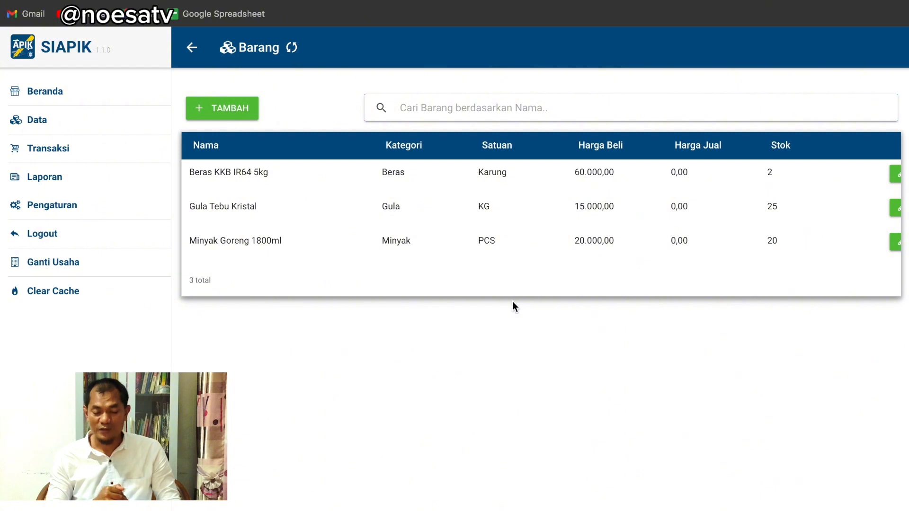
{"action": "left_click", "coordinate": [64, 149]}
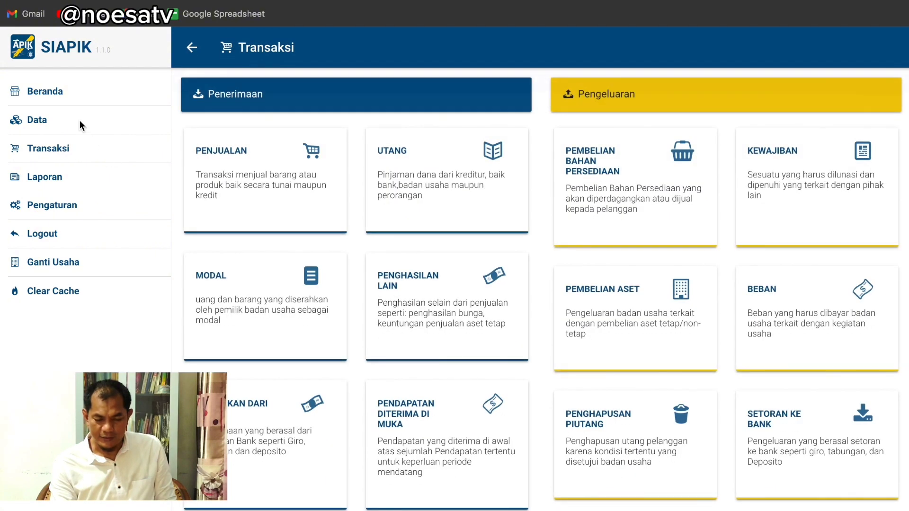
{"action": "left_click", "coordinate": [80, 120]}
{"action": "left_click", "coordinate": [302, 336]}
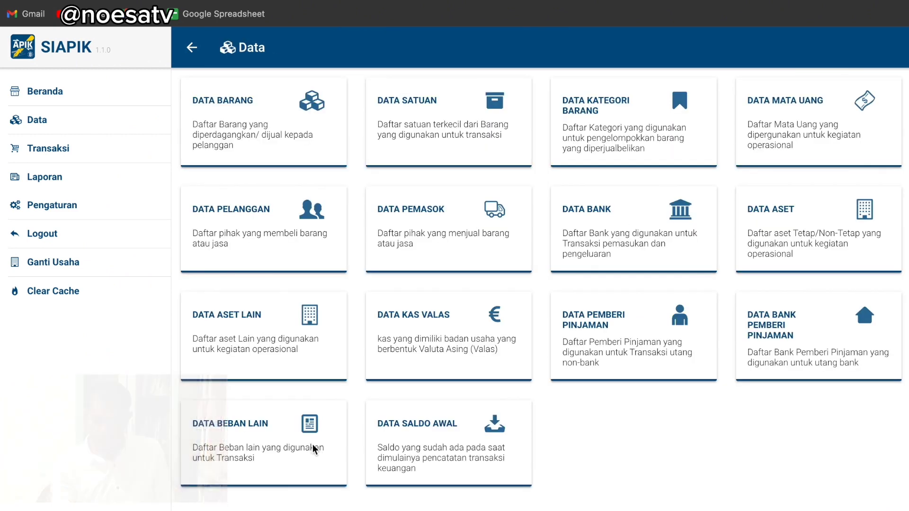
{"action": "left_click", "coordinate": [263, 421]}
{"action": "left_click", "coordinate": [73, 178]}
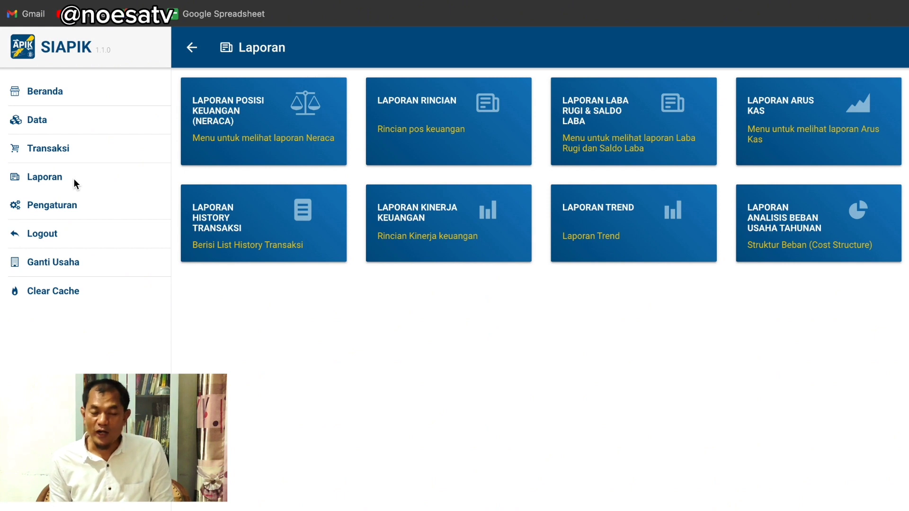
Display the Laporan Posisi Keuangan (Neraca) for Mei 2024
{"action": "left_click", "coordinate": [219, 110]}
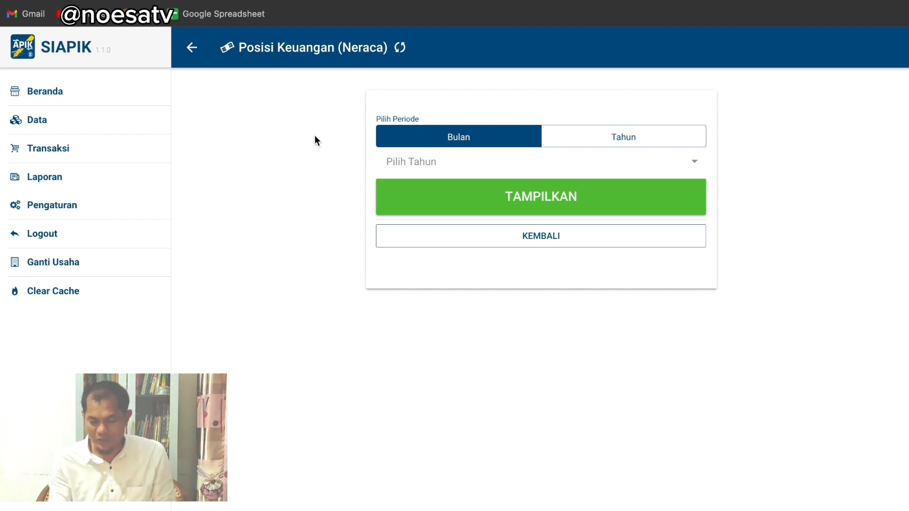
{"action": "left_click", "coordinate": [672, 162]}
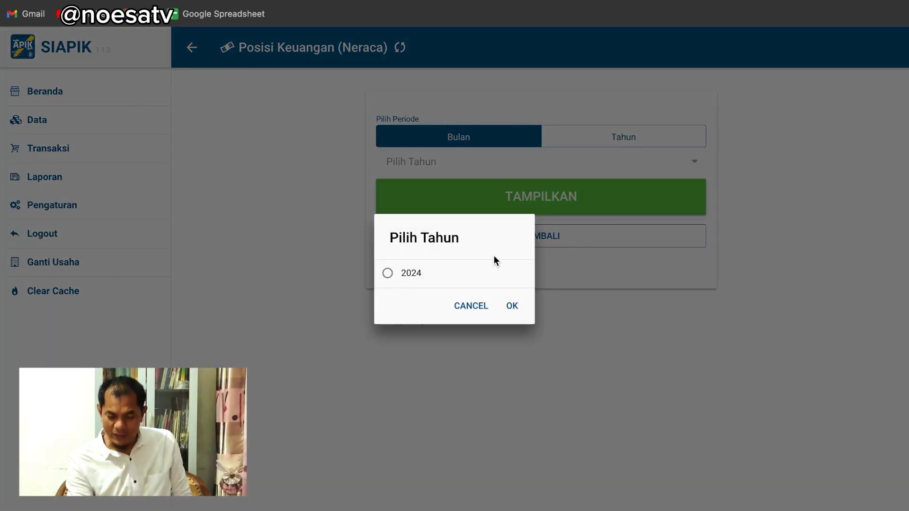
{"action": "left_click", "coordinate": [412, 275]}
{"action": "left_click", "coordinate": [512, 306]}
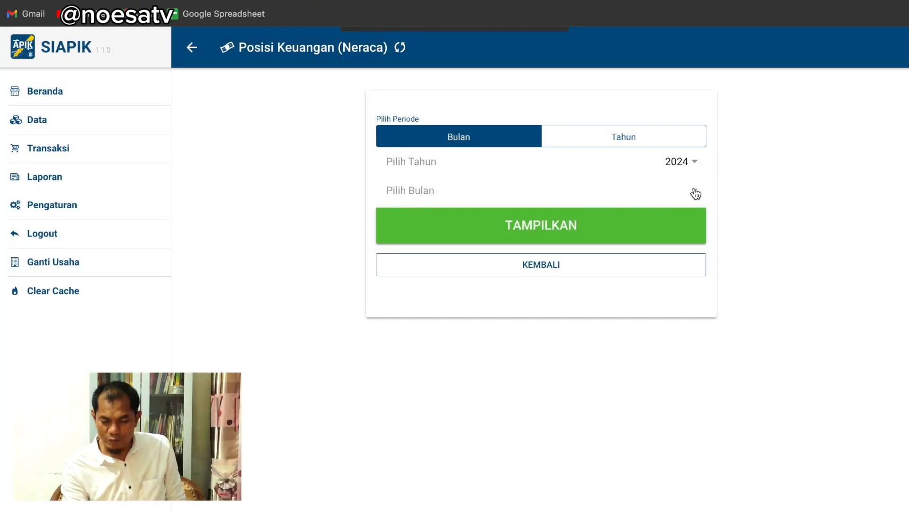
{"action": "left_click", "coordinate": [692, 190]}
{"action": "left_click", "coordinate": [429, 306]}
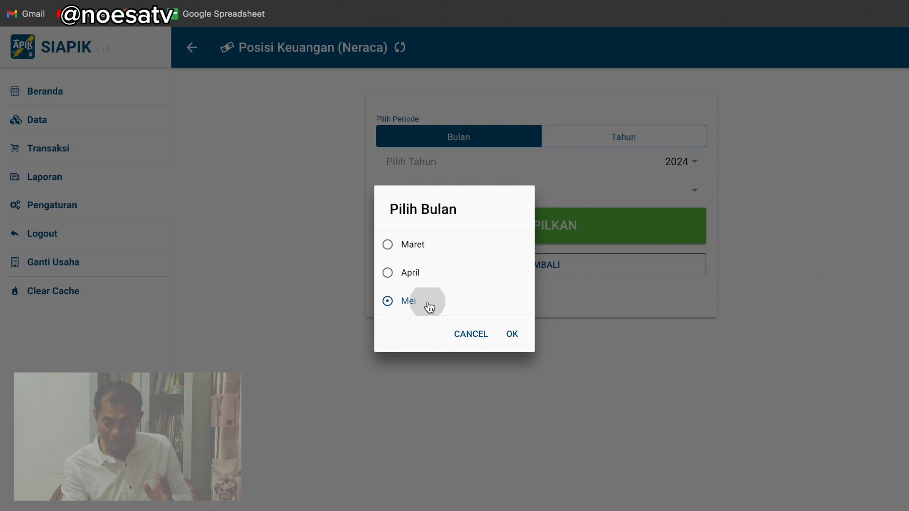
{"action": "left_click", "coordinate": [514, 337]}
{"action": "left_click", "coordinate": [569, 237]}
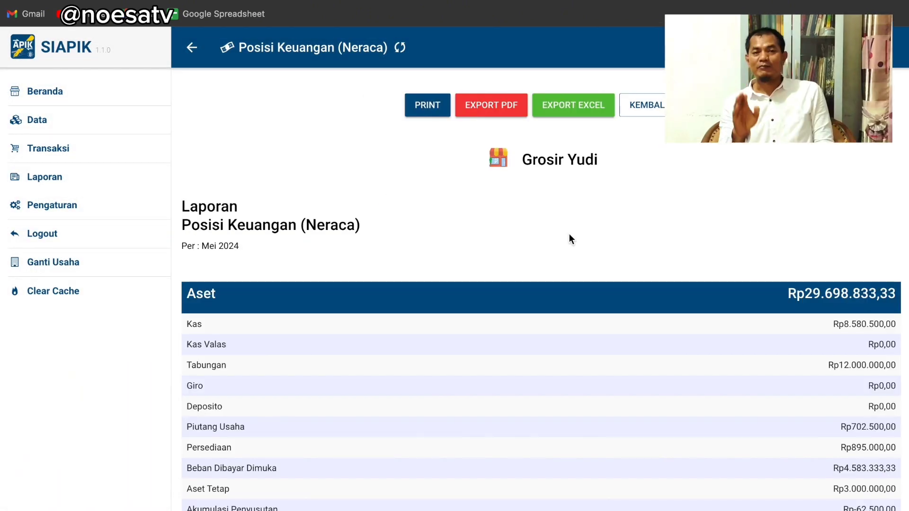
{"action": "scroll", "coordinate": [660, 255], "scroll_direction": "down", "scroll_amount": 5}
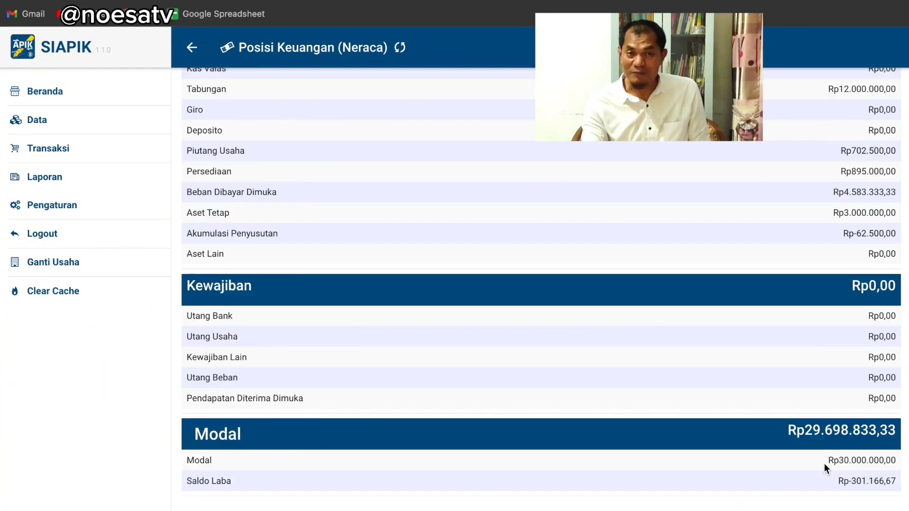
{"action": "scroll", "coordinate": [832, 160], "scroll_direction": "up", "scroll_amount": 3}
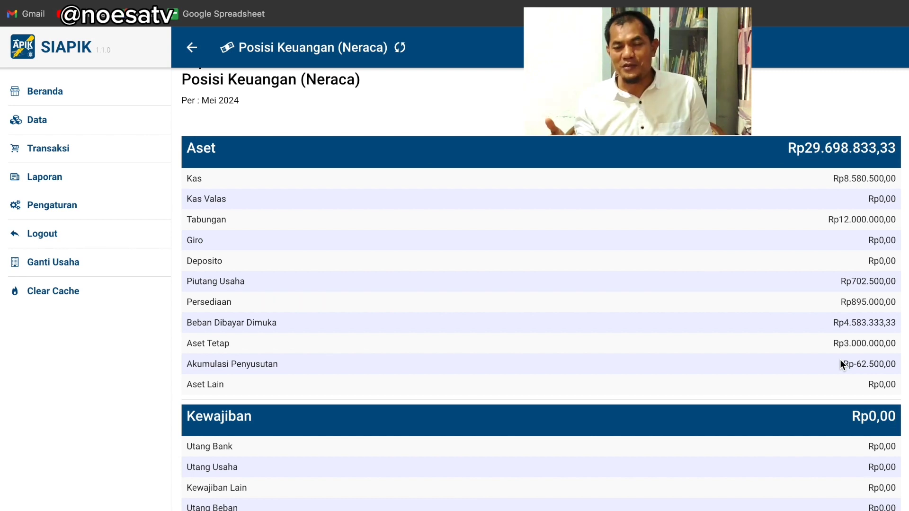
{"action": "scroll", "coordinate": [840, 360], "scroll_direction": "down", "scroll_amount": 3}
{"action": "scroll", "coordinate": [840, 363], "scroll_direction": "up", "scroll_amount": 3}
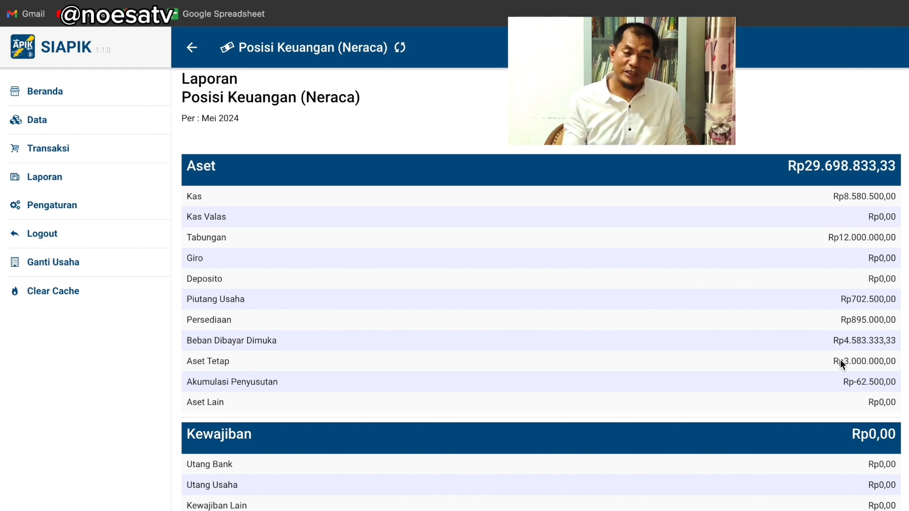
View the empty Beban Tenaga Kerja expense form, then return to the Transaksi overview
{"action": "left_click", "coordinate": [51, 125]}
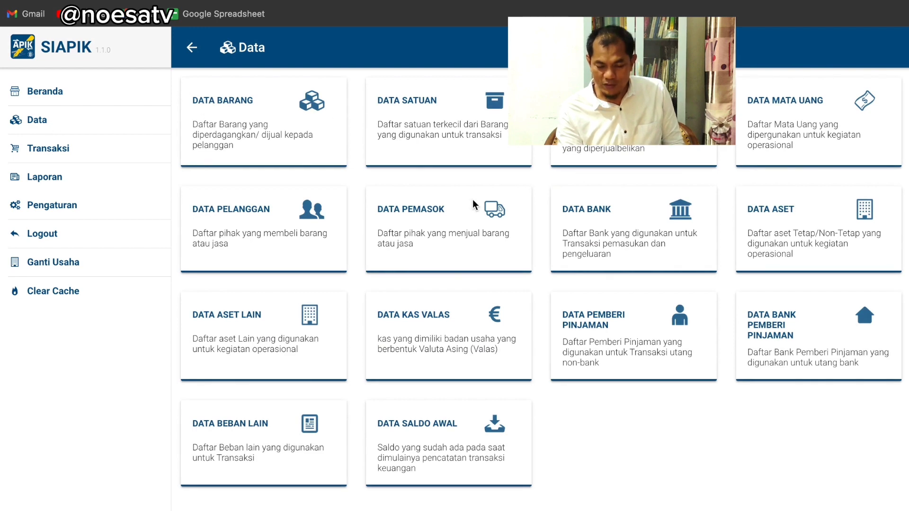
{"action": "left_click", "coordinate": [81, 150]}
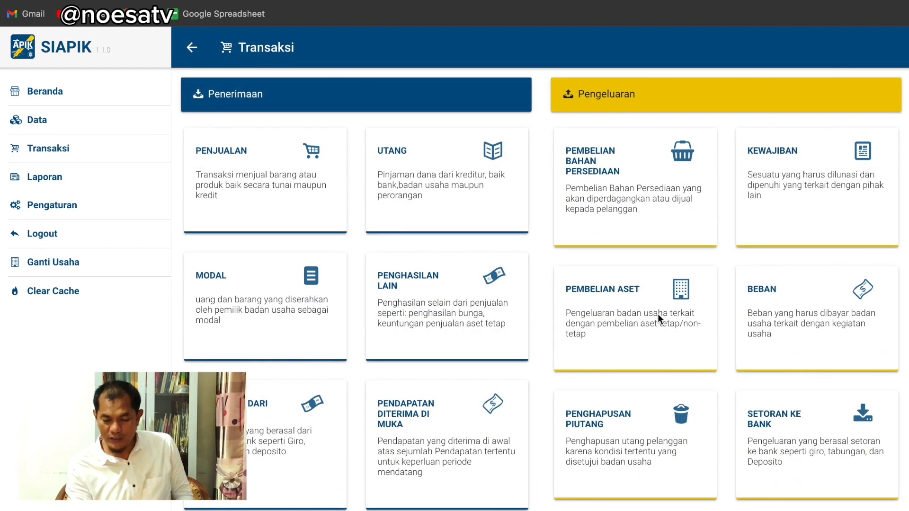
{"action": "left_click", "coordinate": [779, 306]}
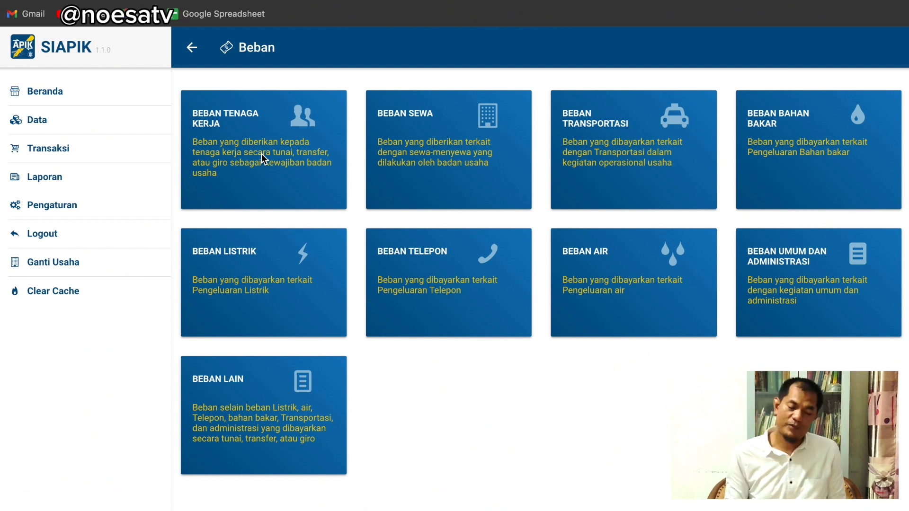
{"action": "left_click", "coordinate": [241, 126]}
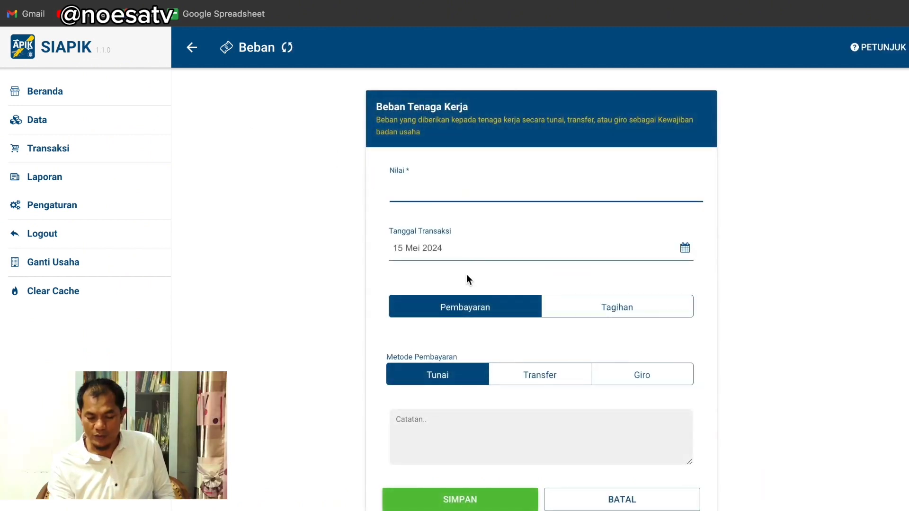
{"action": "scroll", "coordinate": [467, 274], "scroll_direction": "down", "scroll_amount": 1}
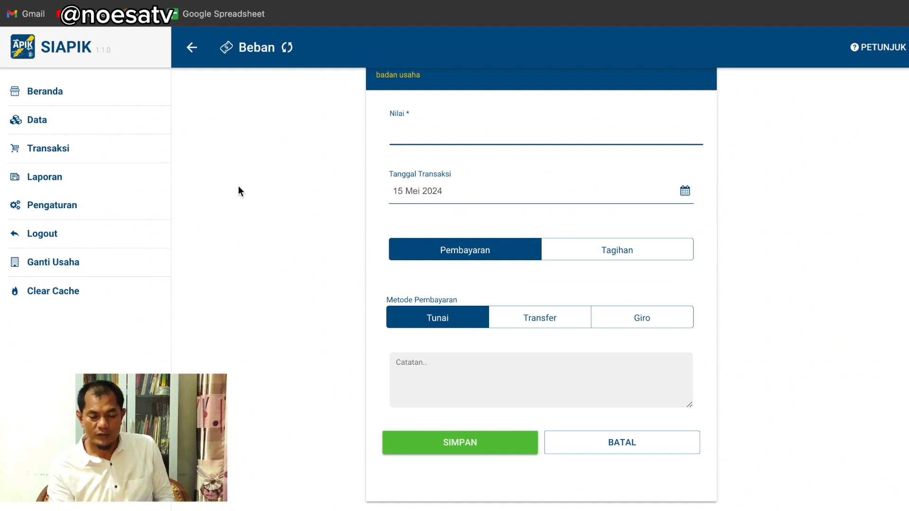
{"action": "left_click", "coordinate": [76, 154]}
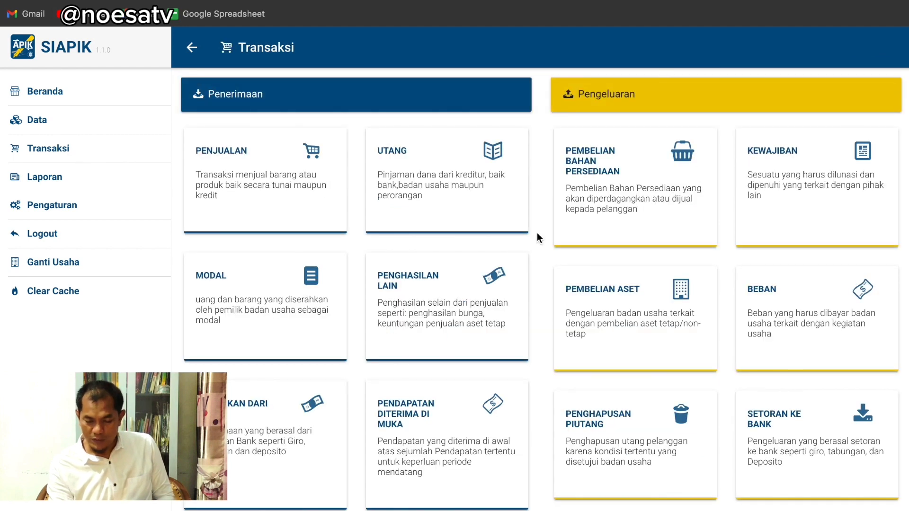
{"action": "scroll", "coordinate": [521, 296], "scroll_direction": "down", "scroll_amount": 2}
{"action": "scroll", "coordinate": [522, 296], "scroll_direction": "down", "scroll_amount": 1}
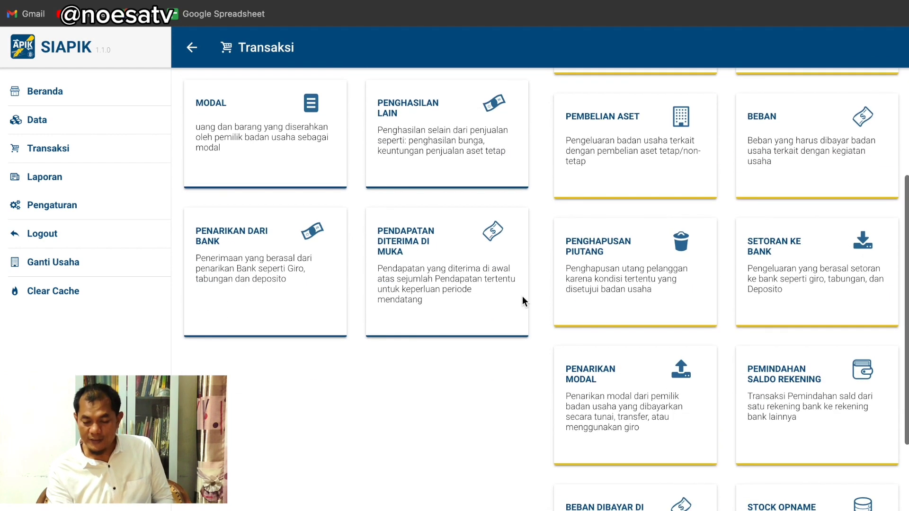